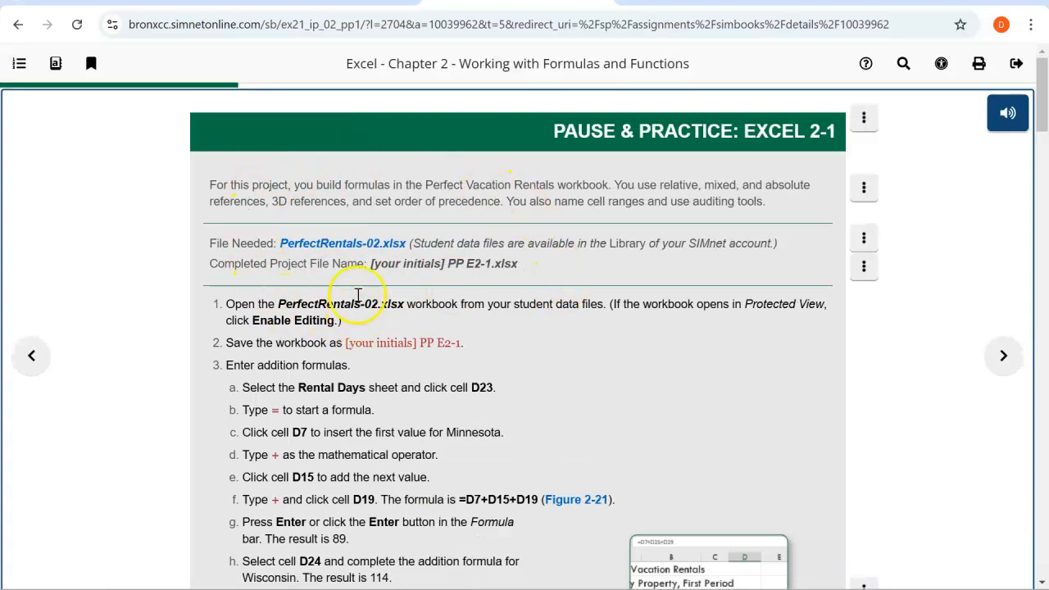
Download the PerfectRentals-02.xlsx data file and open it.
click(366, 249)
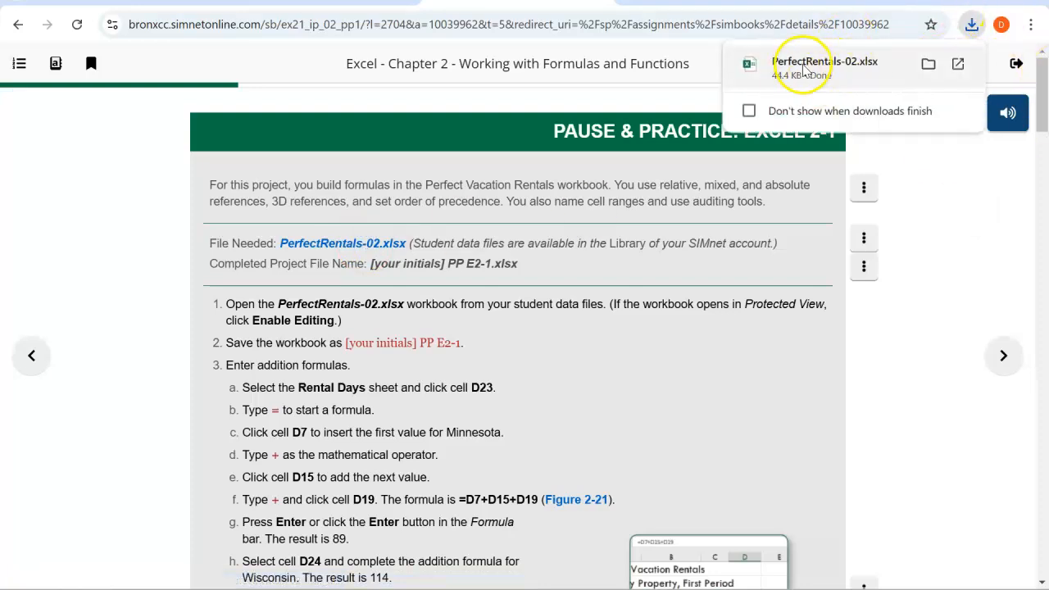
click(804, 71)
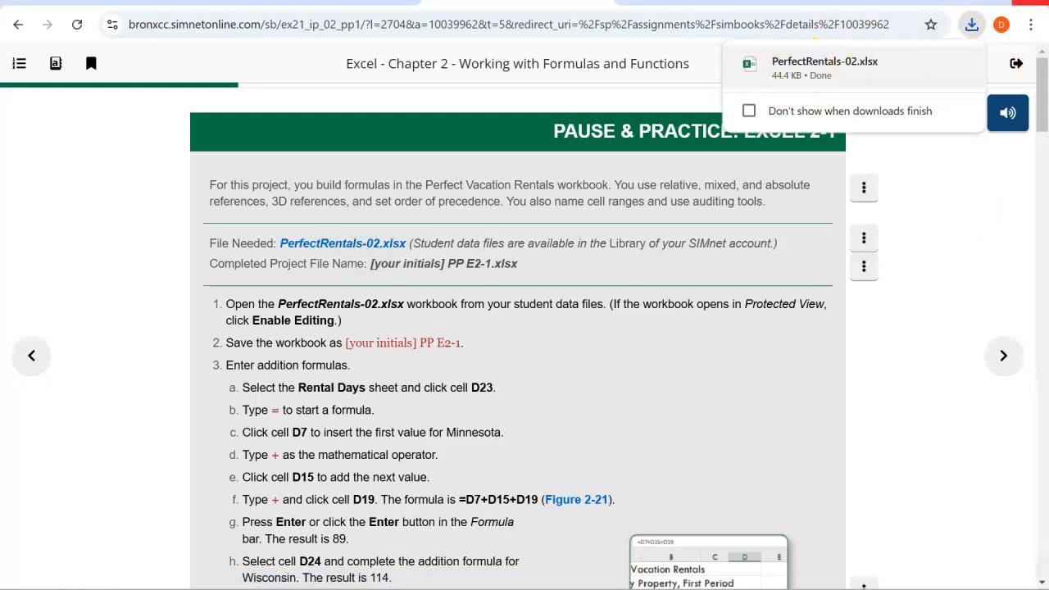
Snap the workbook window to half the screen beside the instructions and widen it slightly.
mouse_move(993, 1)
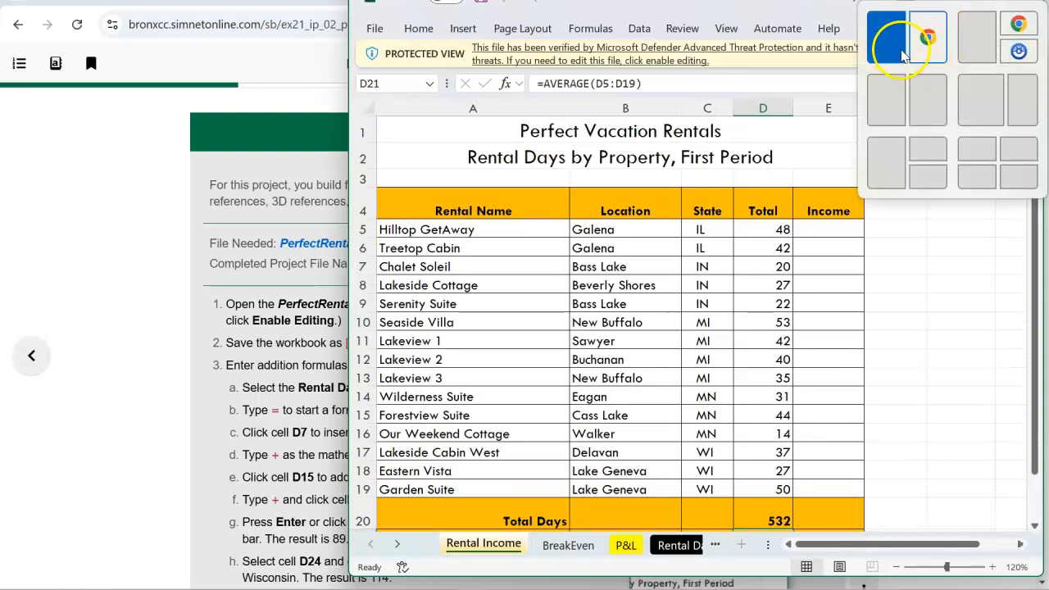
click(901, 47)
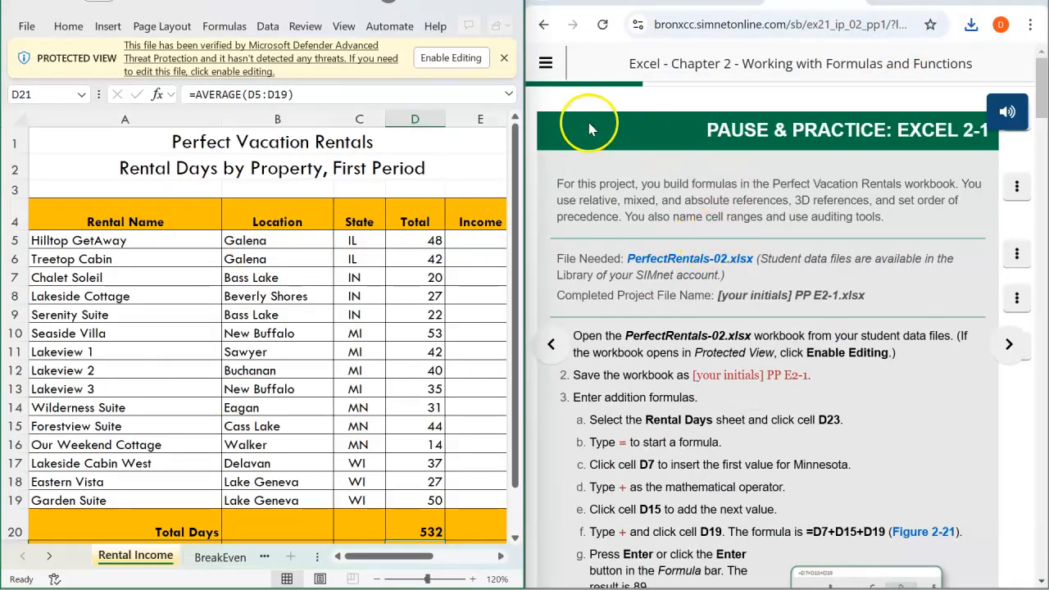
drag(529, 97, 528, 106)
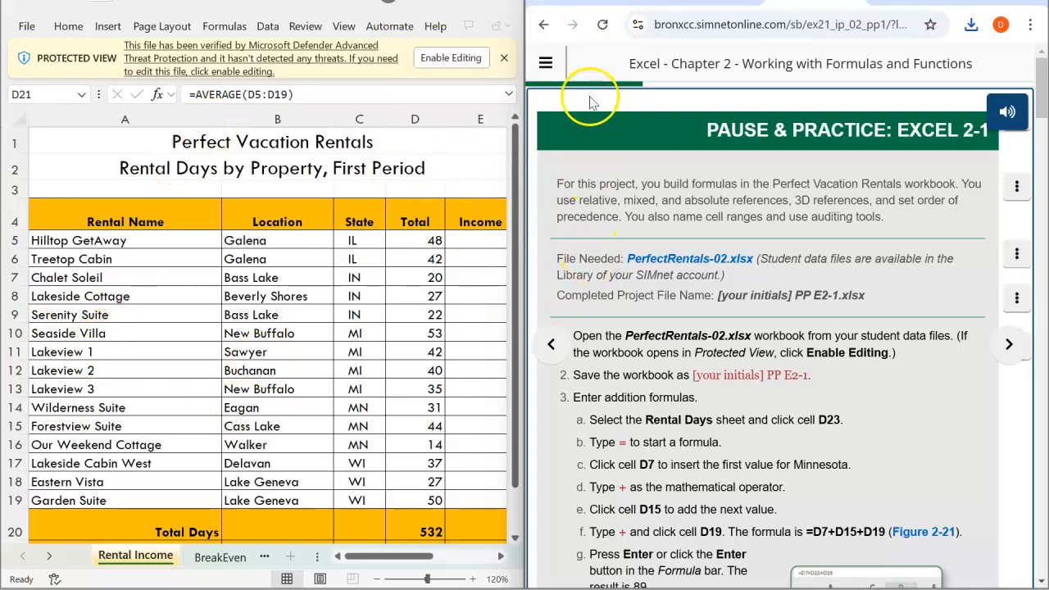
drag(526, 188, 583, 188)
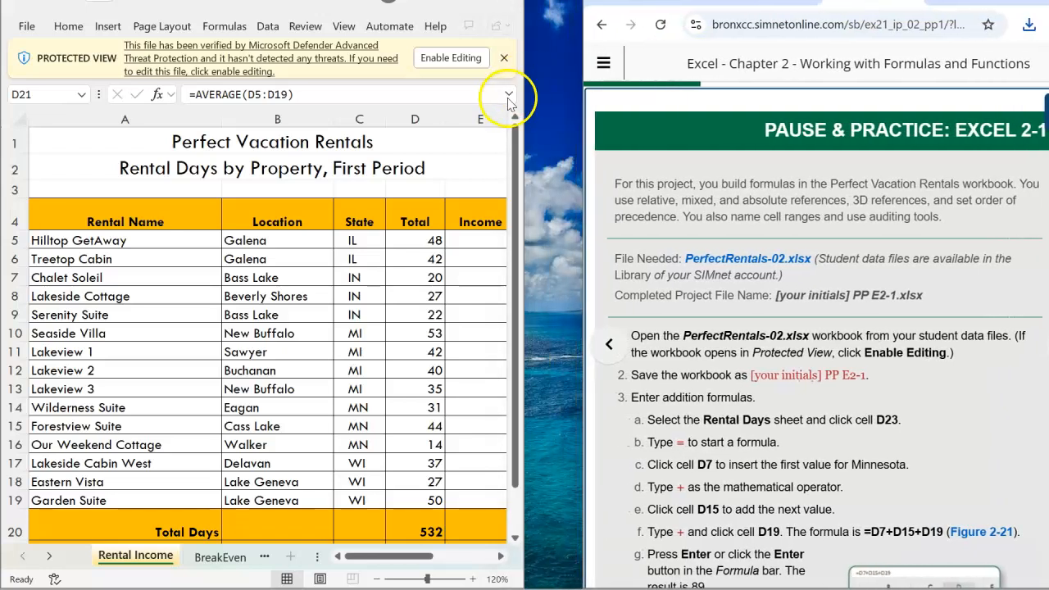
drag(525, 100, 595, 102)
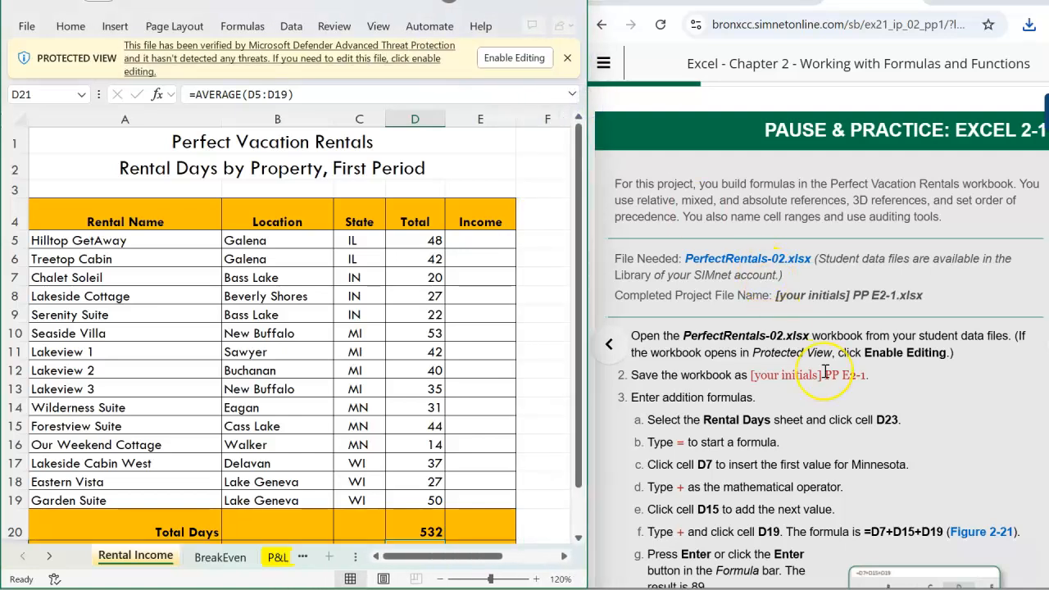
scroll(799, 416, down, 2)
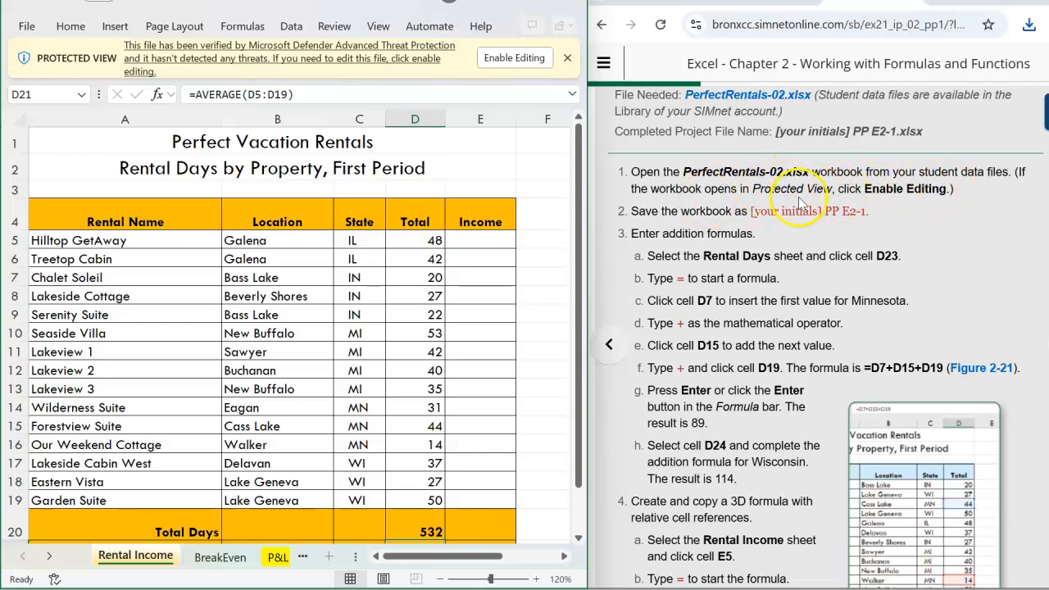
Enable editing of the workbook and readjust its window size beside the instructions.
click(514, 59)
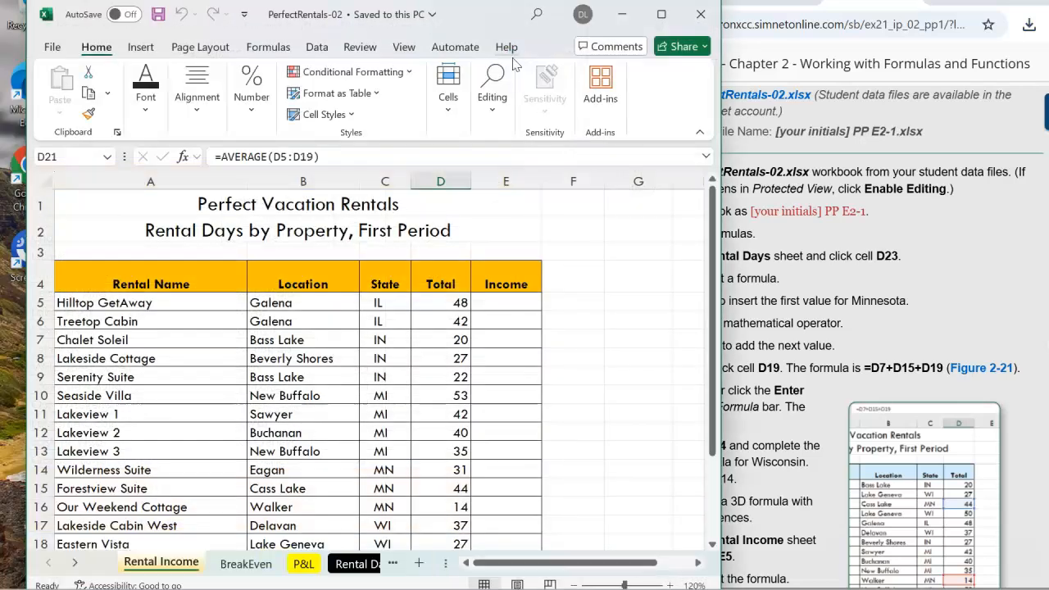
drag(492, 23, 446, 5)
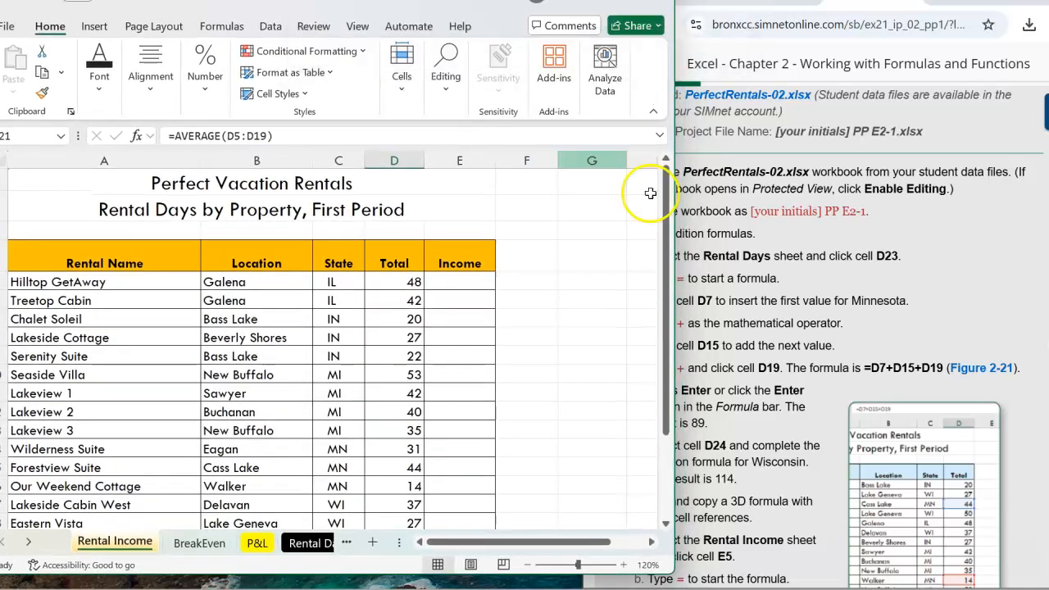
drag(676, 238, 607, 234)
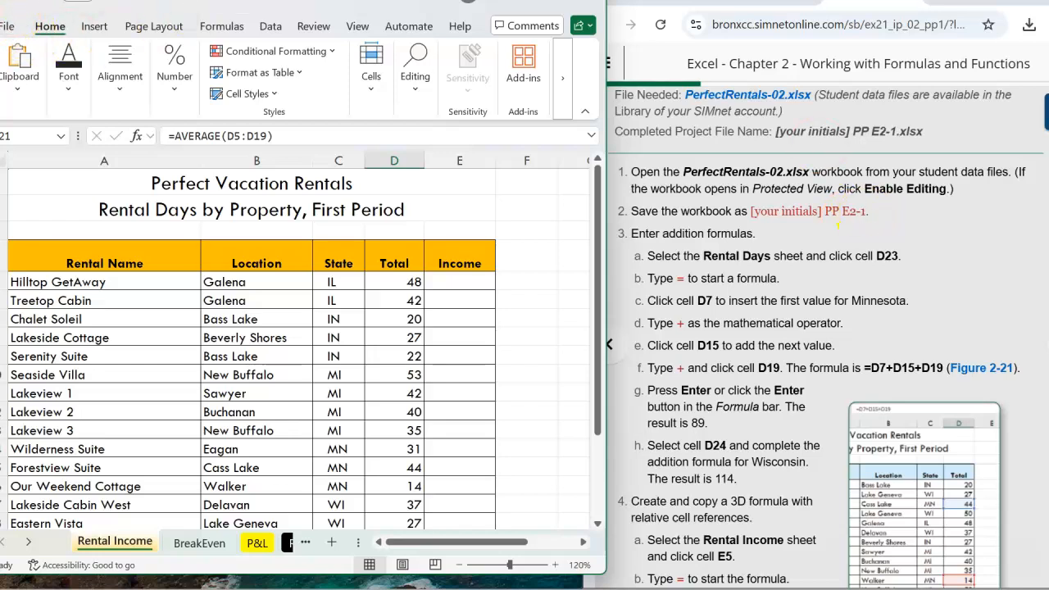
Save the workbook in the Downloads folder as your initials followed by PP E2-1.
click(6, 28)
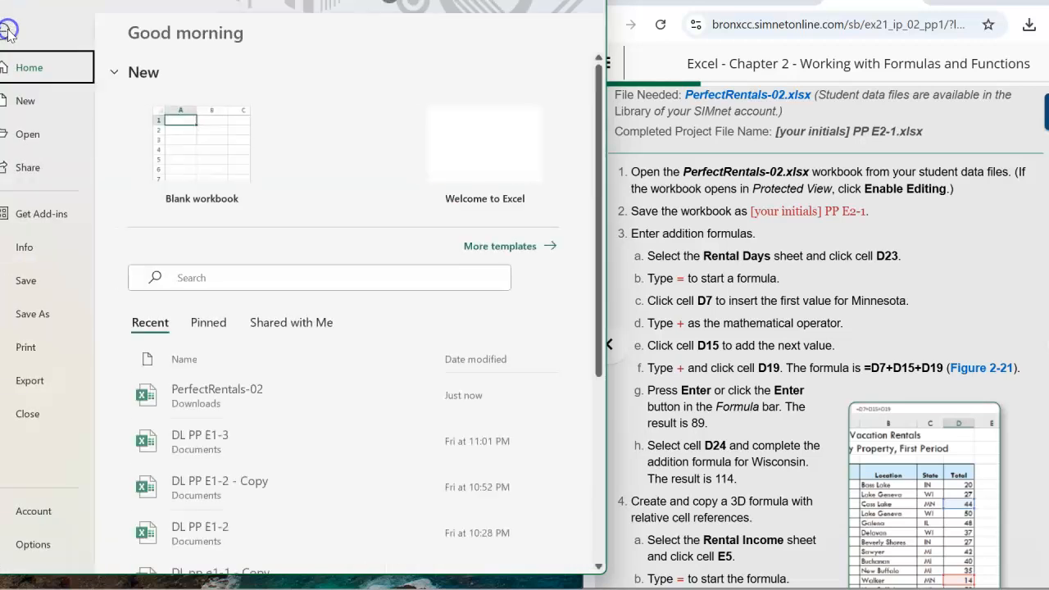
click(27, 282)
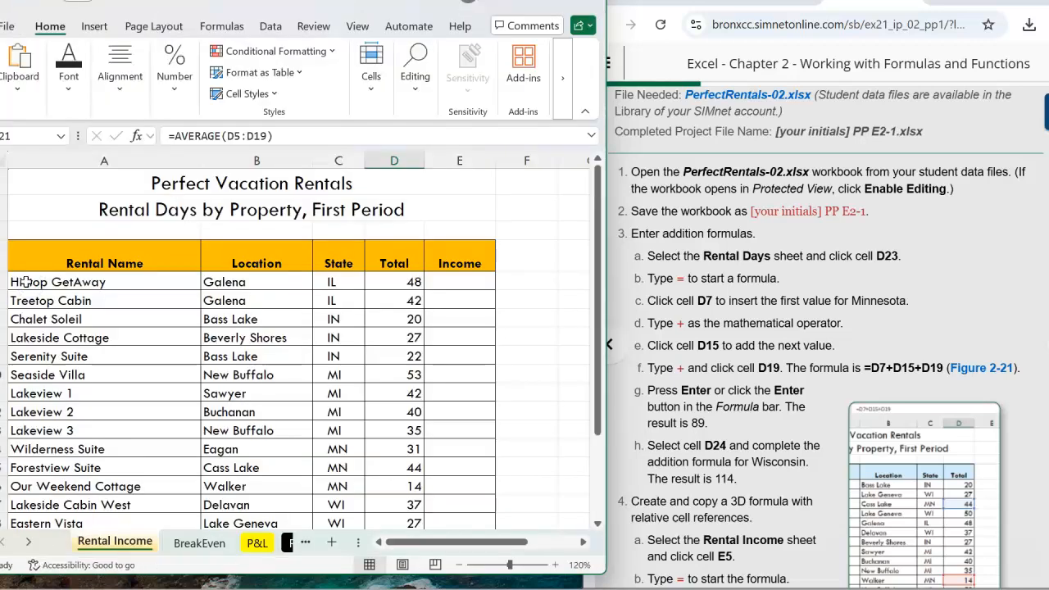
click(7, 29)
click(33, 316)
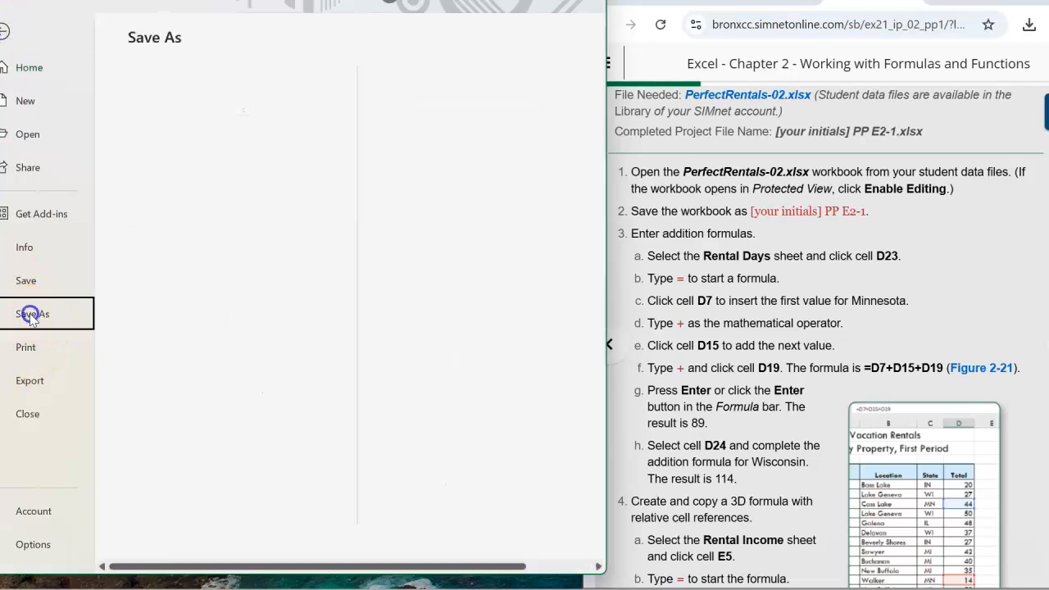
click(174, 435)
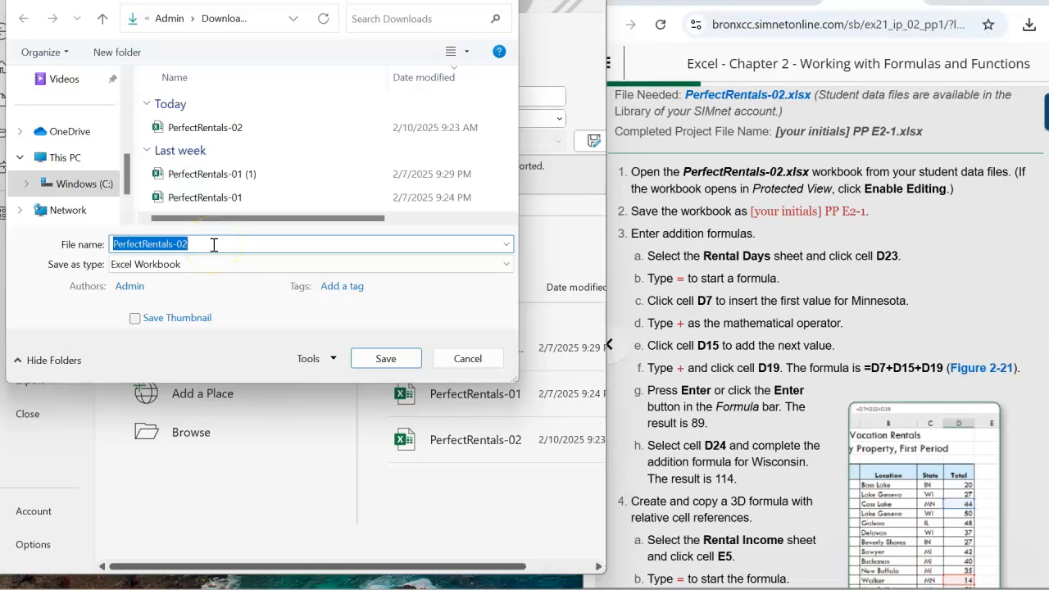
text(DL PP E2-1)
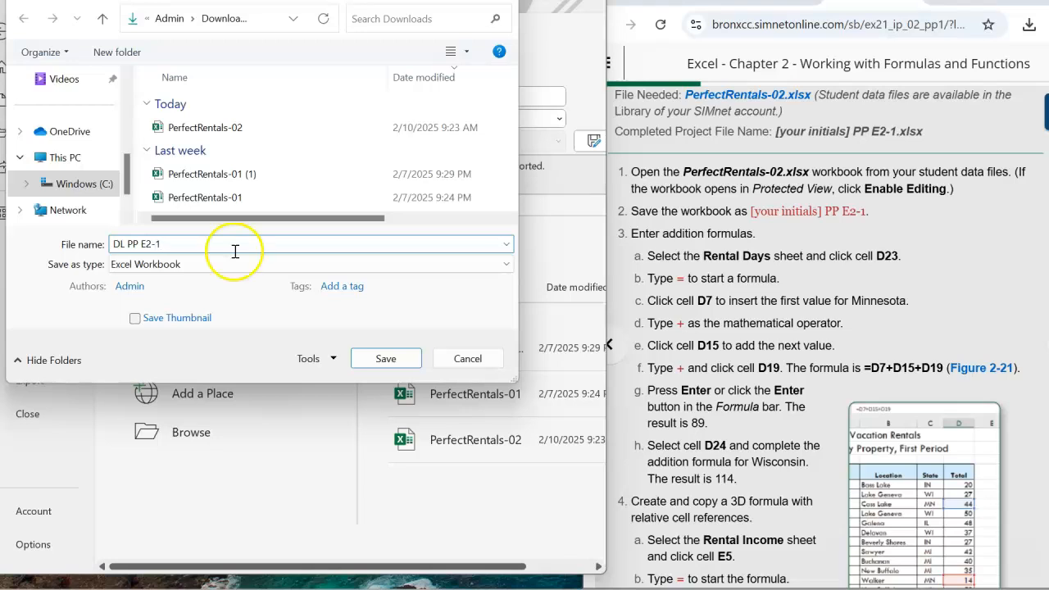
click(386, 358)
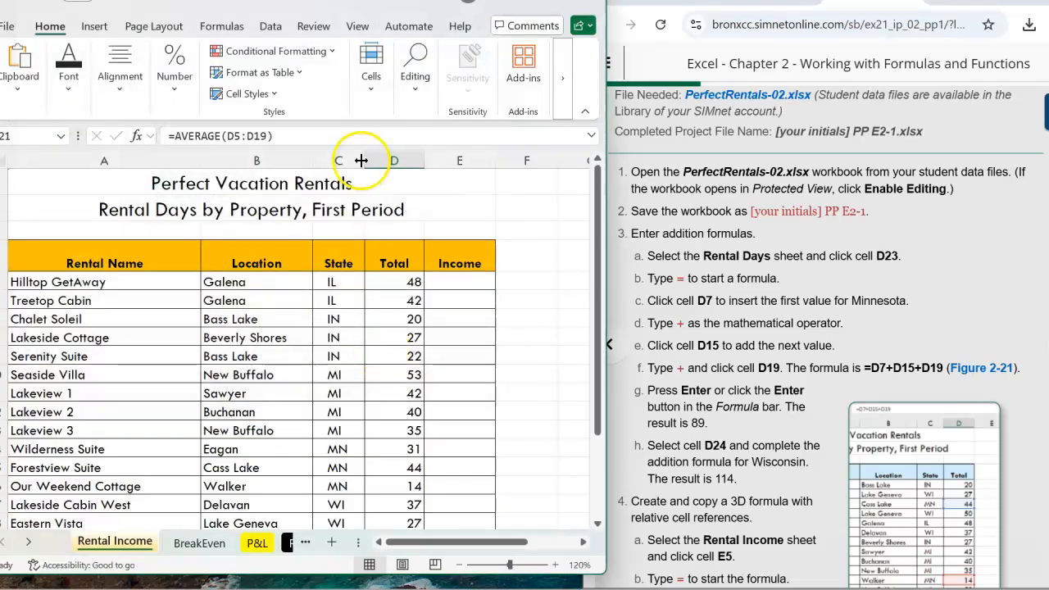
Maximize the workbook and look through its BreakEven, P&L, Rental Days and Rental Income sheets.
drag(281, 0, 284, 11)
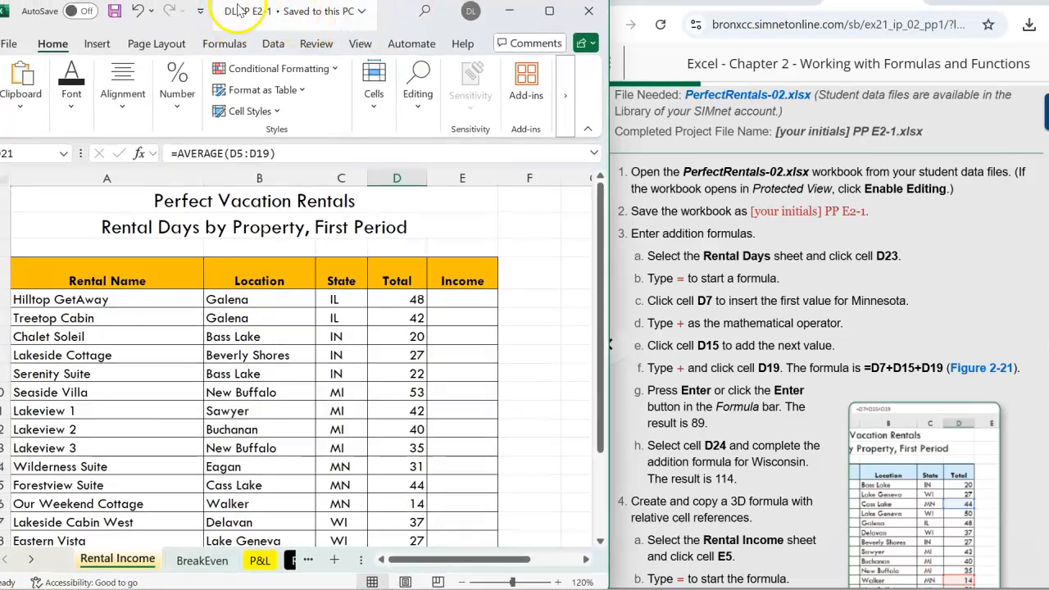
drag(394, 14, 397, 3)
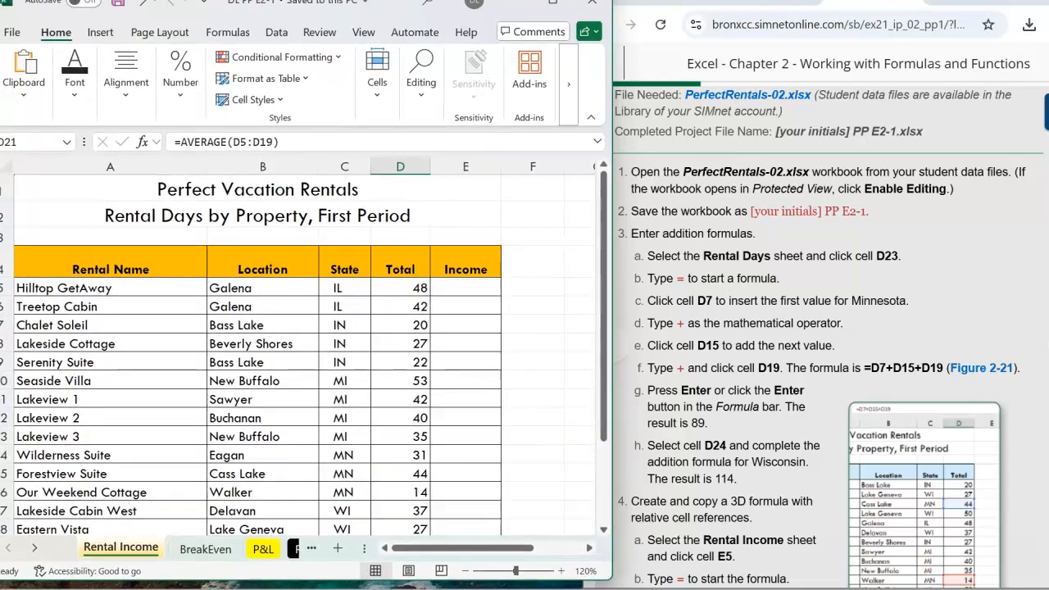
click(785, 320)
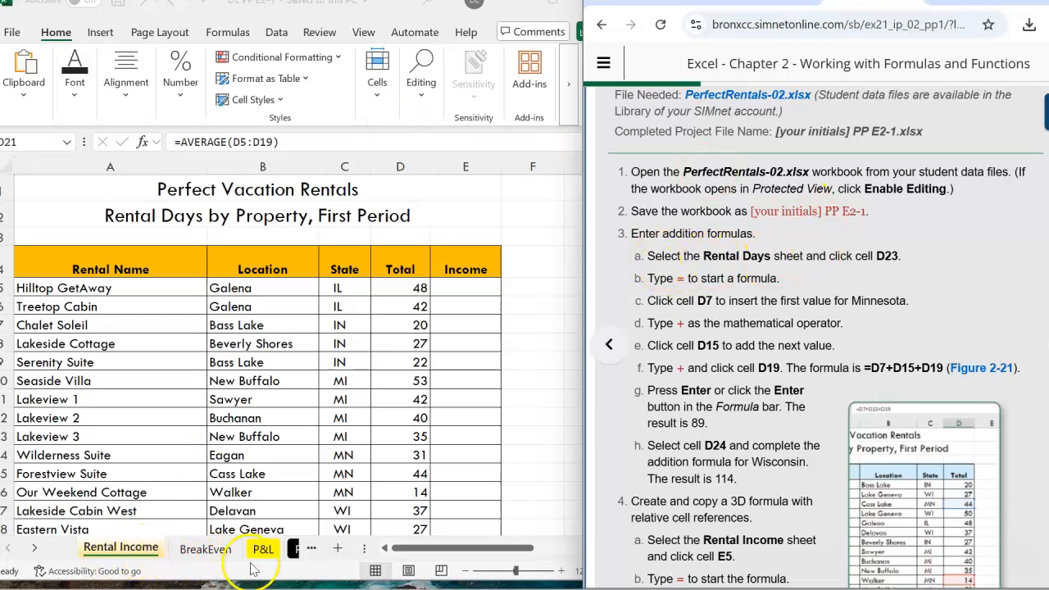
click(554, 4)
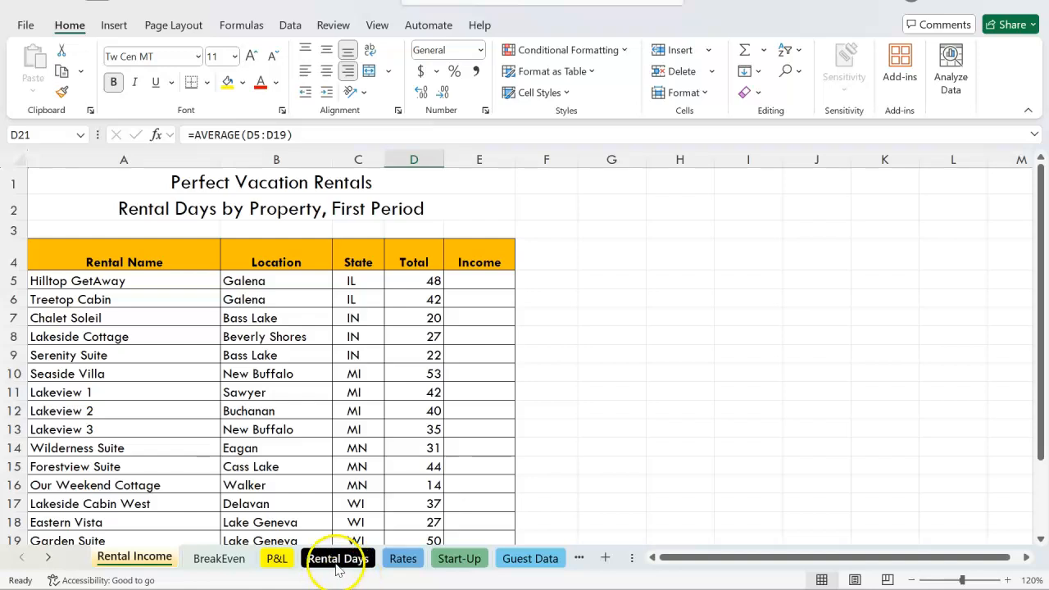
click(211, 559)
click(276, 558)
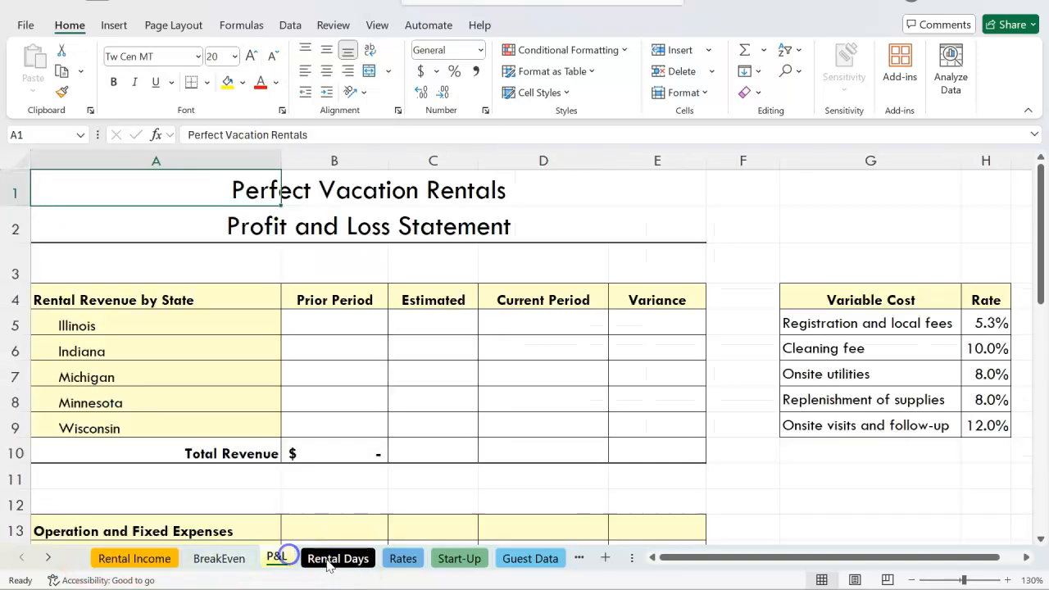
click(336, 558)
click(134, 558)
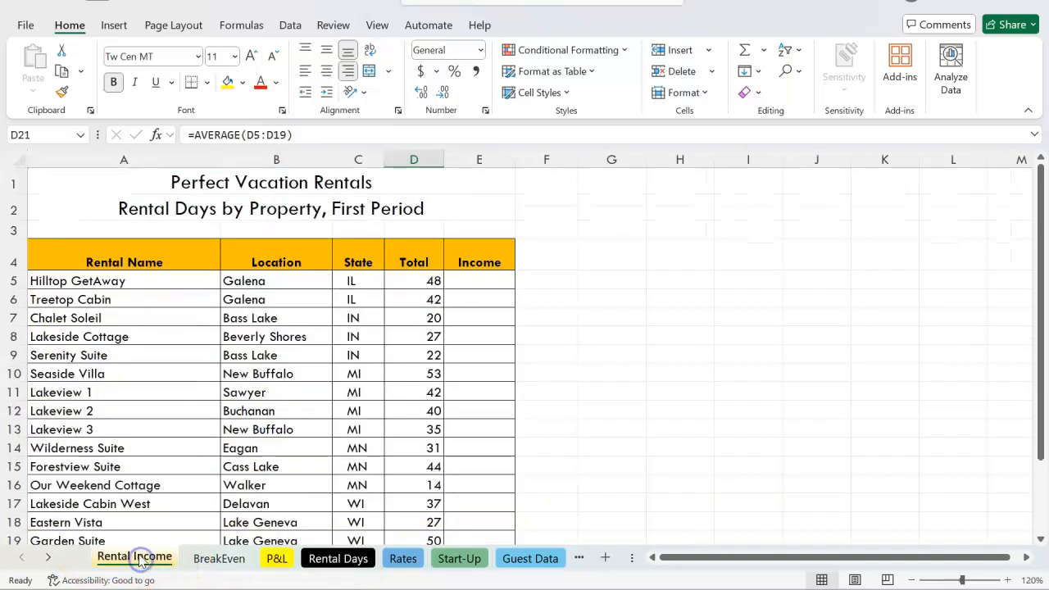
Restore the workbook window beside the instructions and open the Rental Days sheet.
click(991, 3)
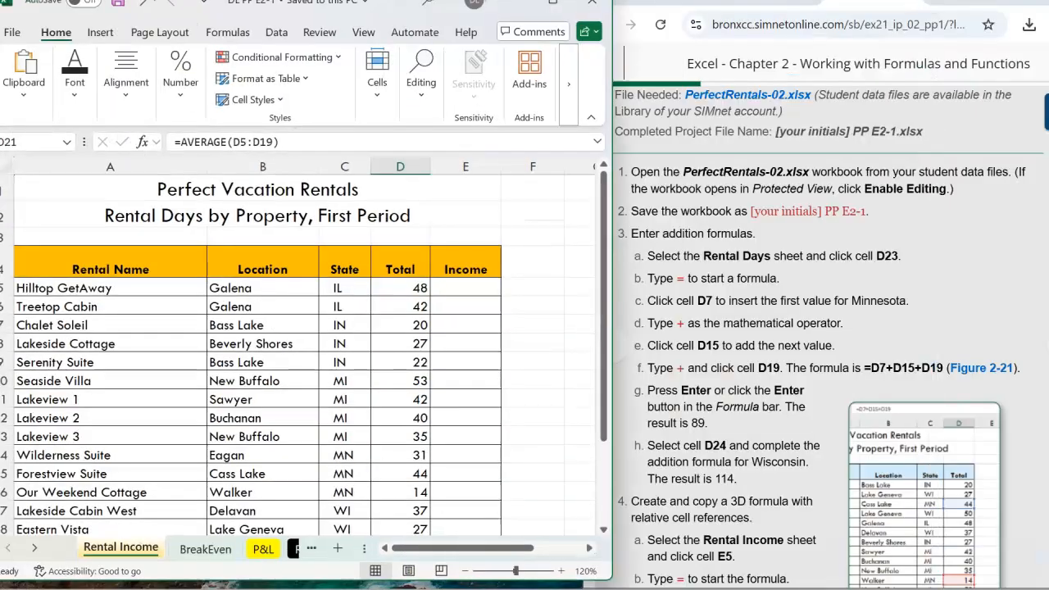
click(728, 247)
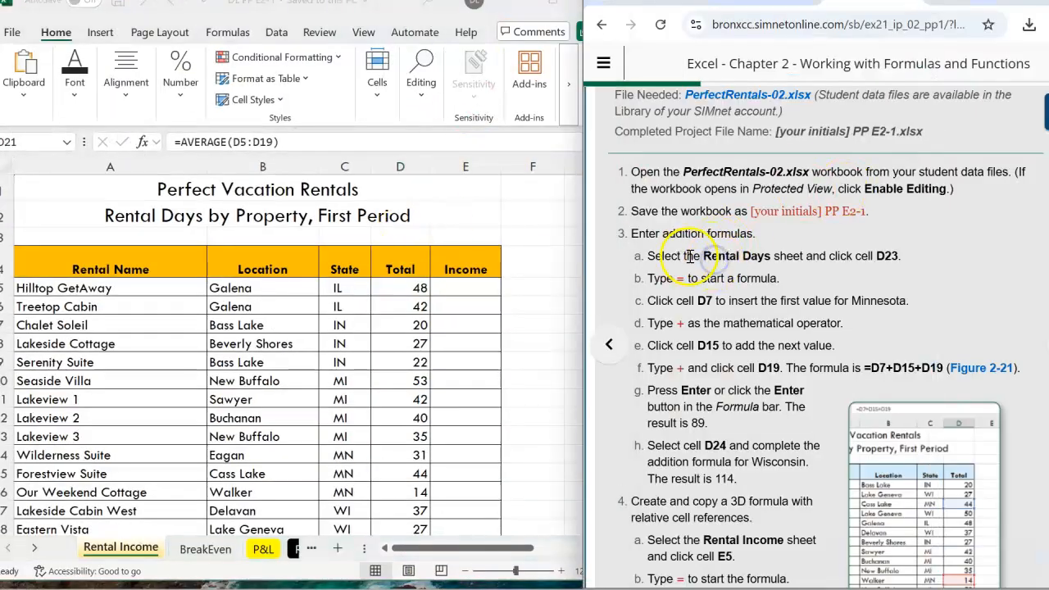
click(294, 551)
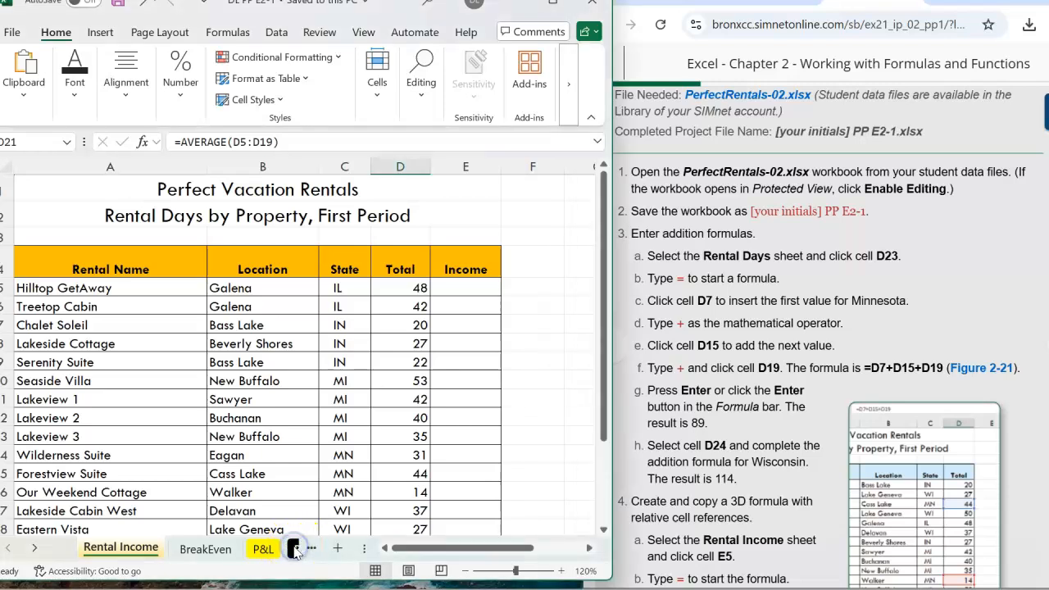
click(295, 551)
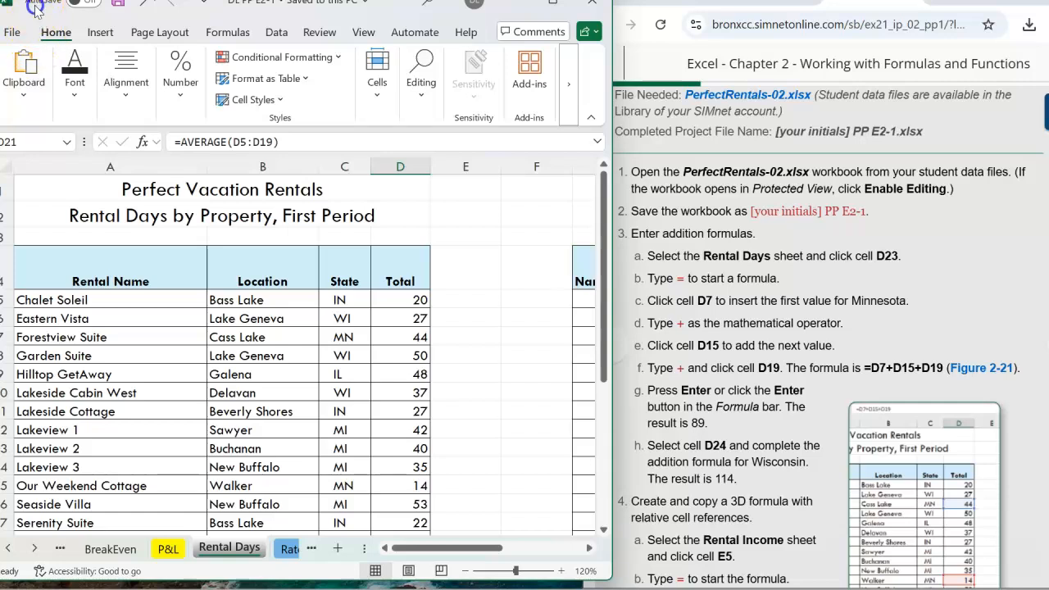
click(63, 10)
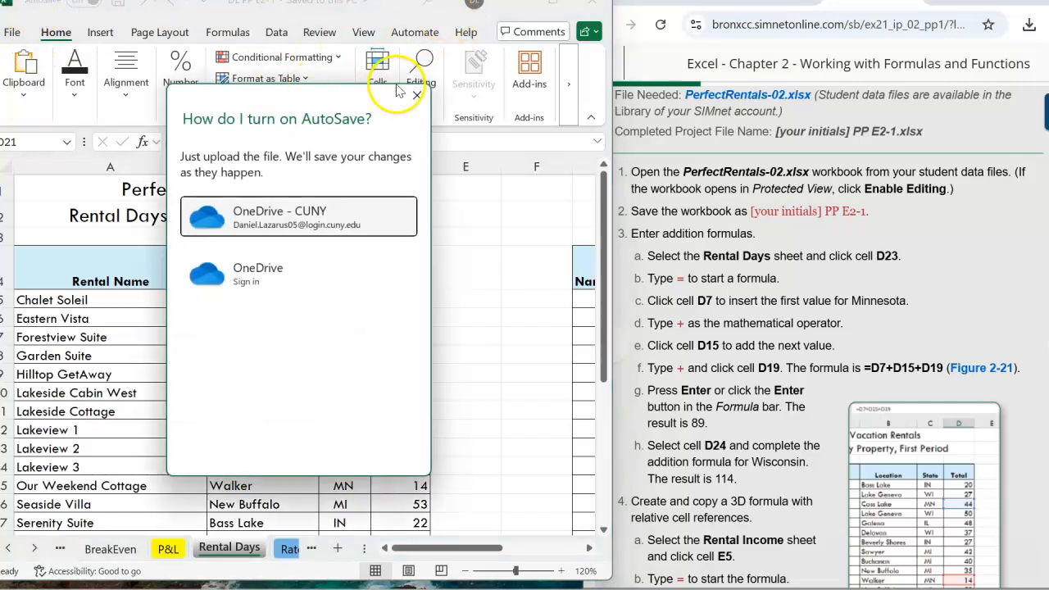
click(415, 95)
drag(440, 10, 450, 12)
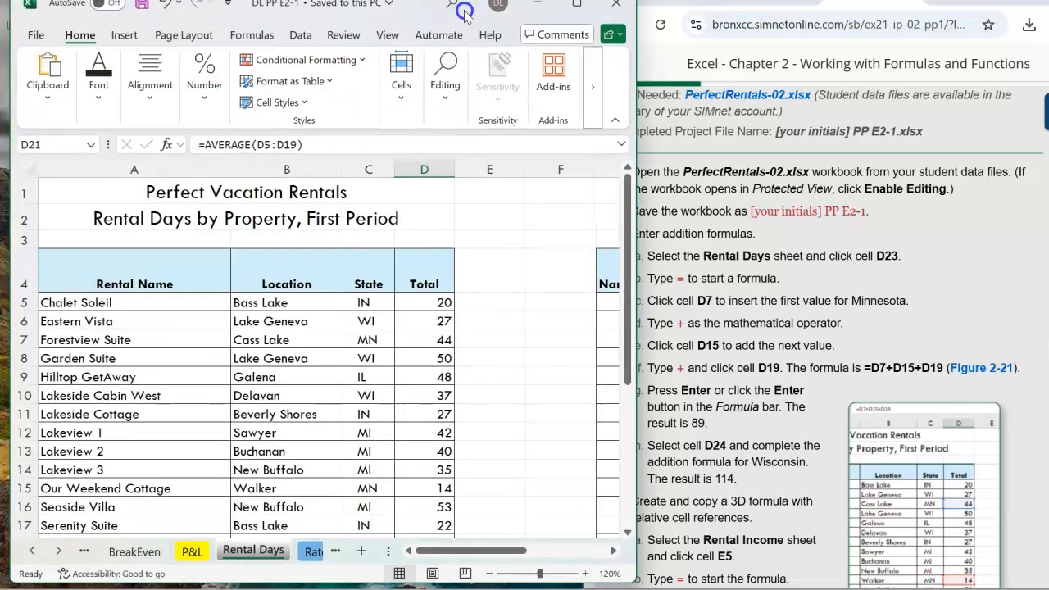
Enter the Minnesota Days formula =D7+D15+D19 in cell D23 by pointing to the cells.
drag(54, 144, 3, 140)
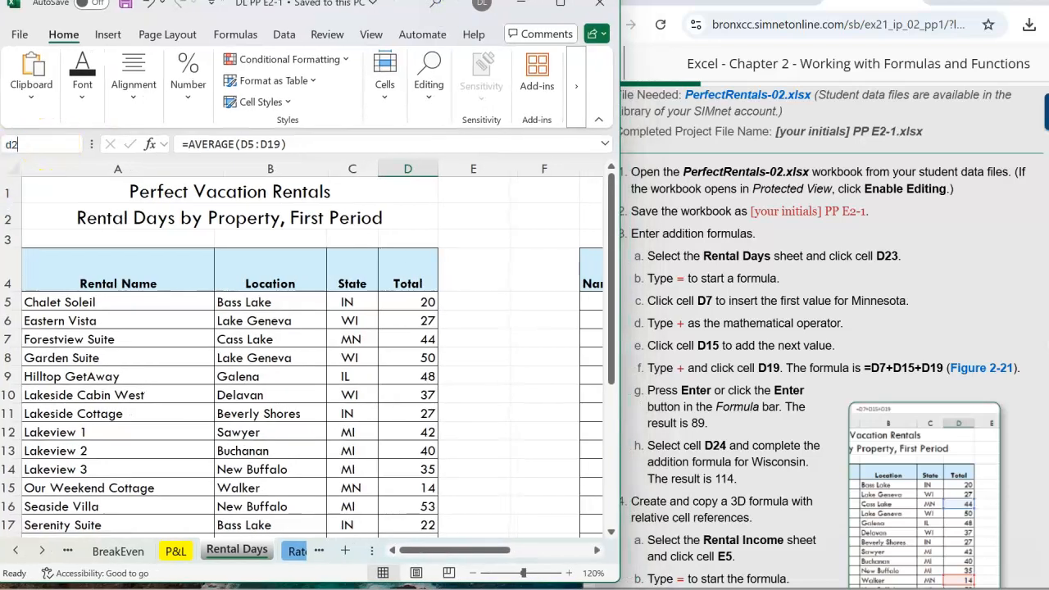
text(d23)
key(Return)
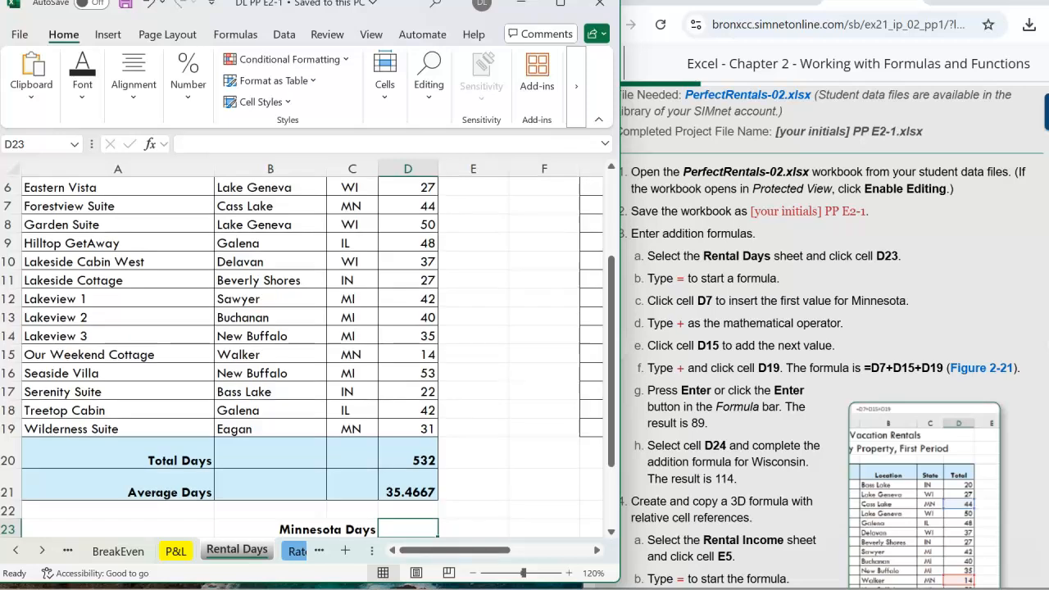
scroll(349, 271, down, 1)
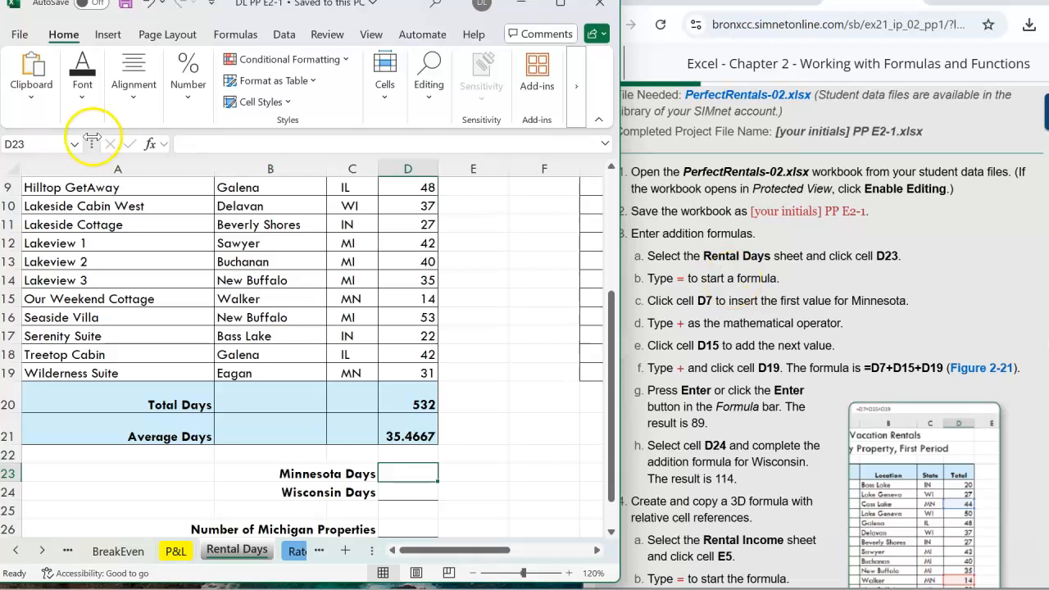
click(204, 146)
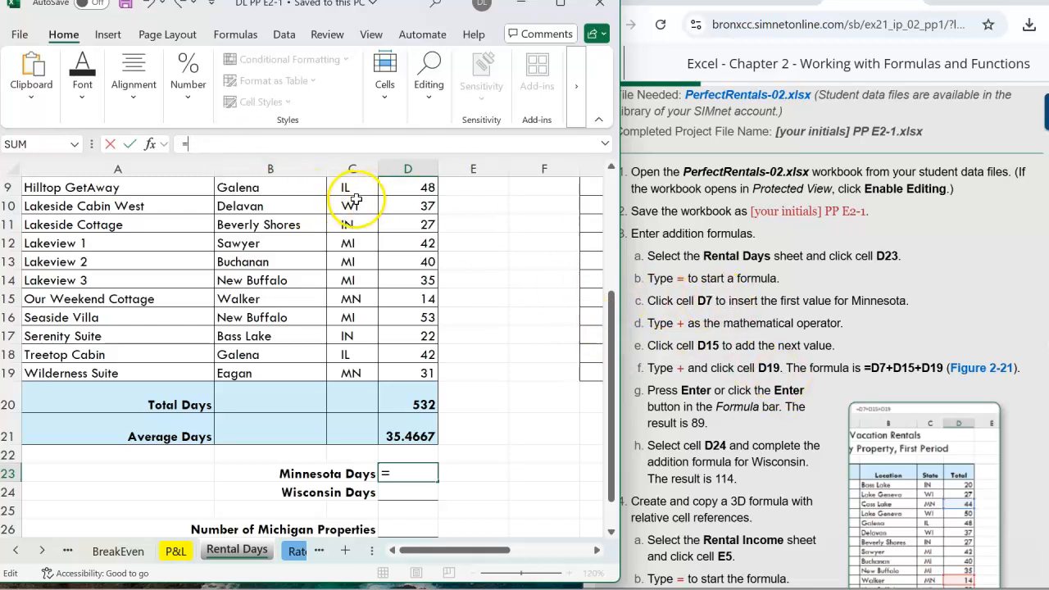
drag(613, 302, 618, 289)
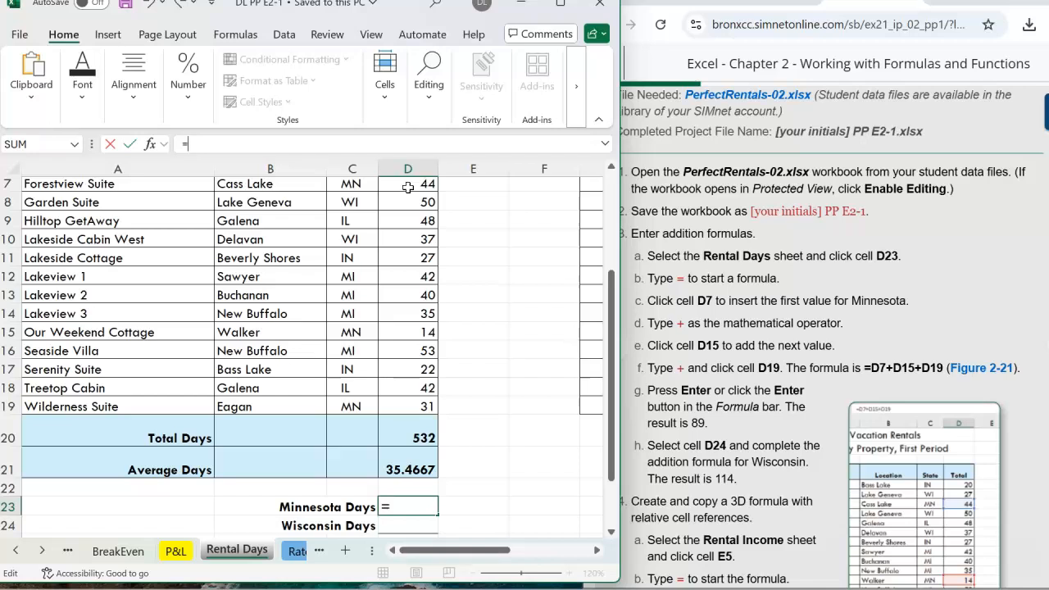
click(407, 187)
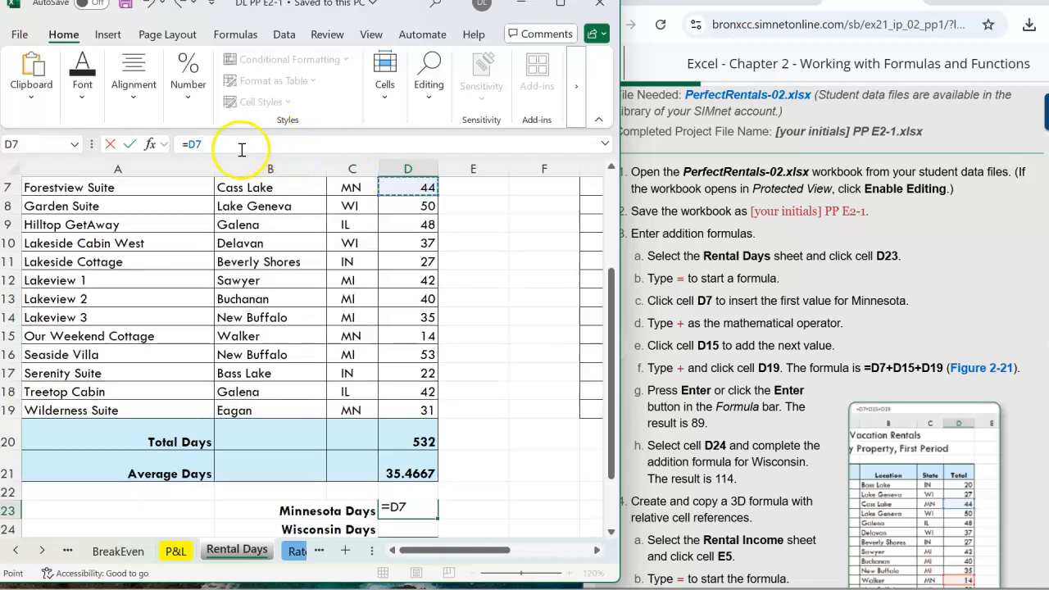
text(+)
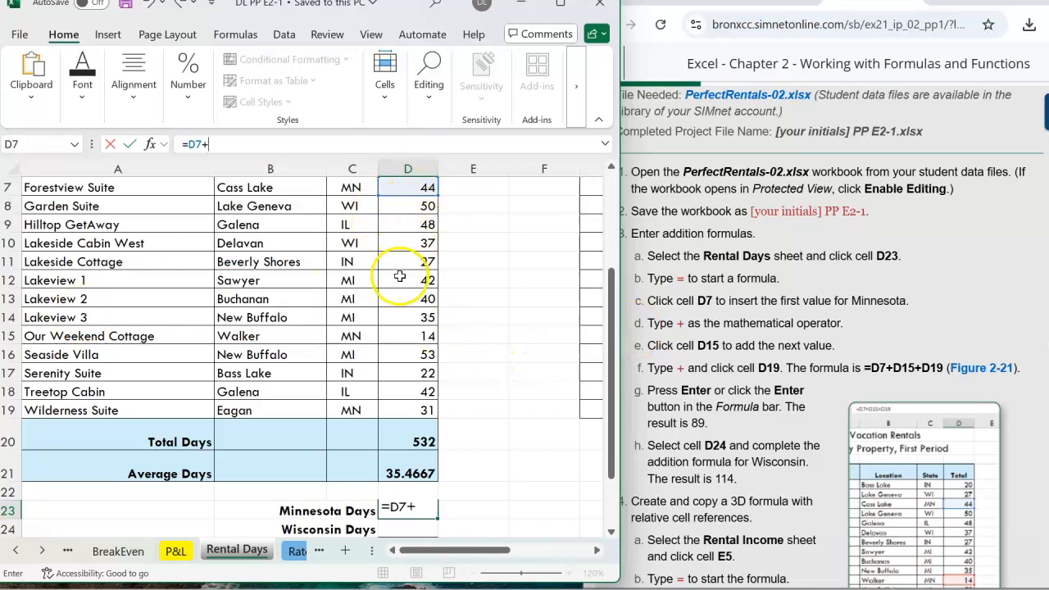
click(424, 338)
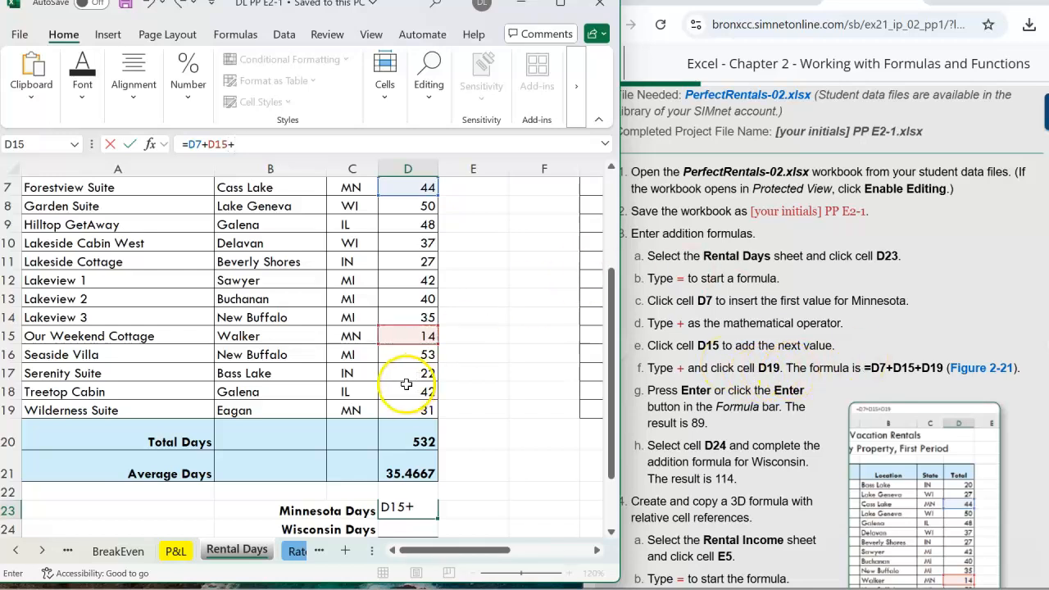
click(427, 408)
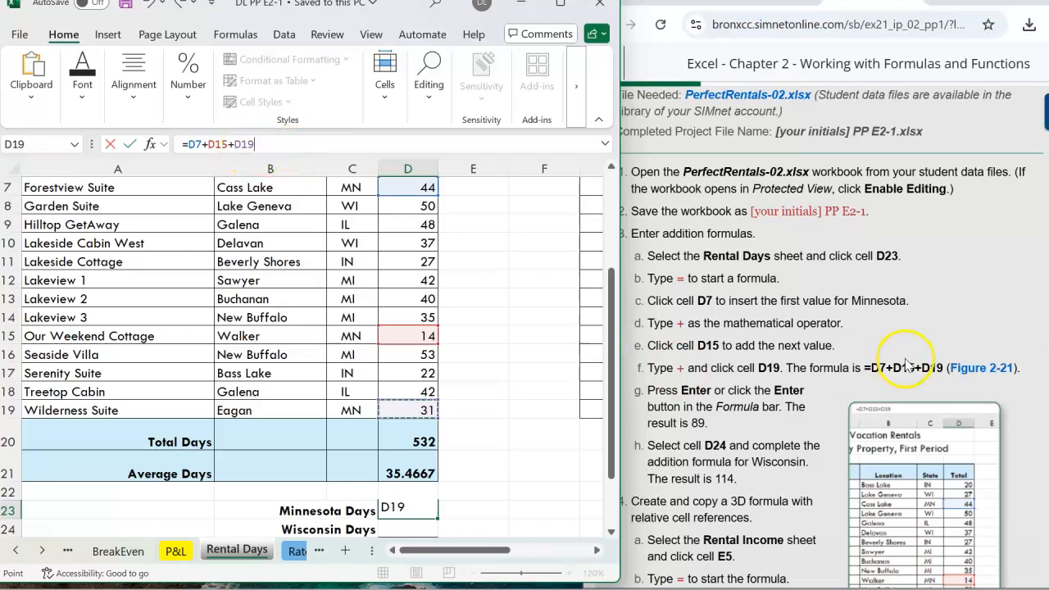
drag(945, 370, 865, 368)
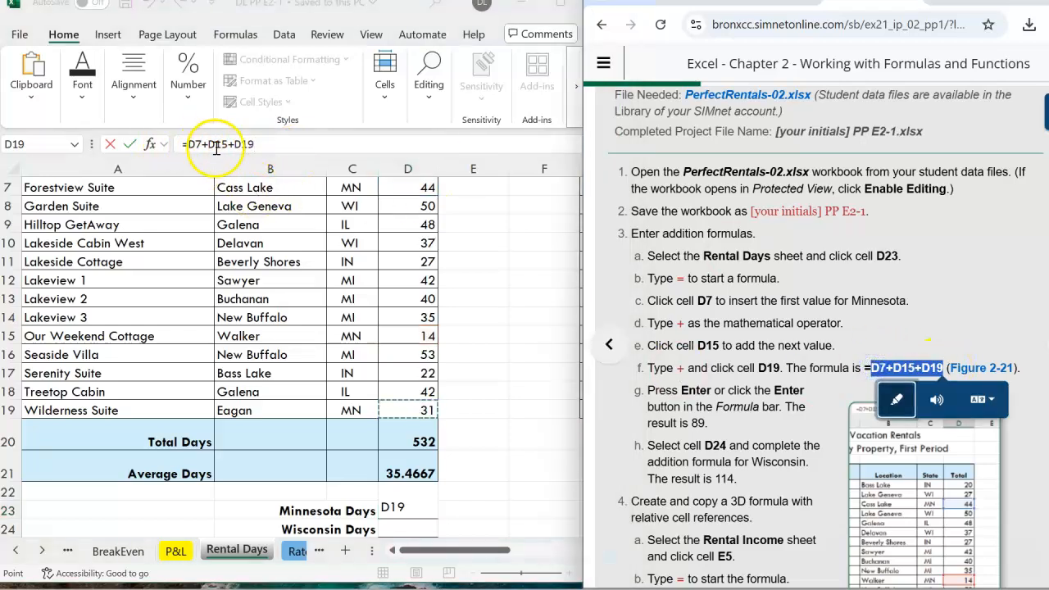
click(754, 386)
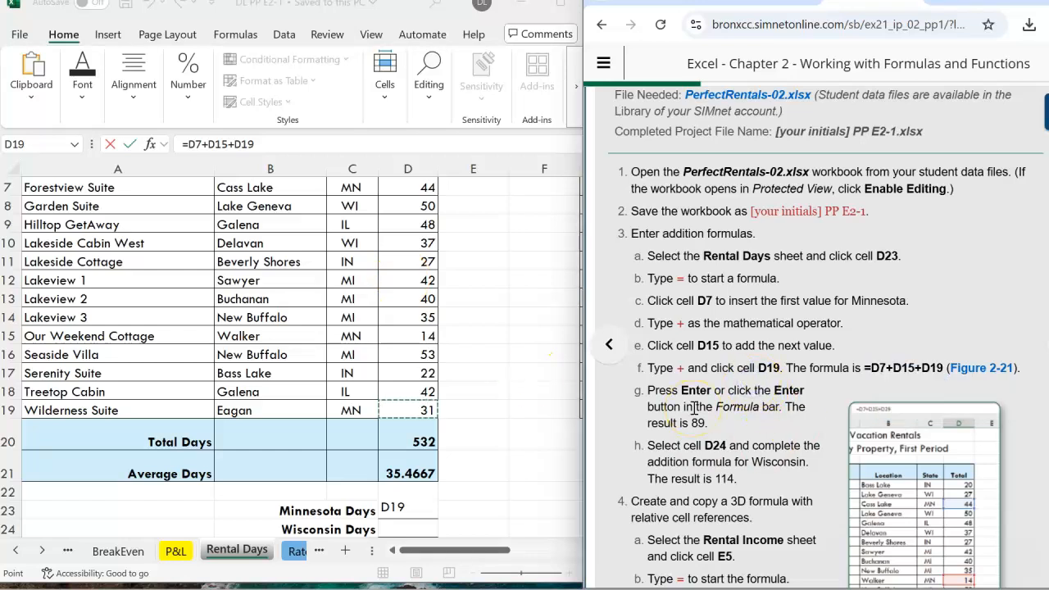
click(467, 411)
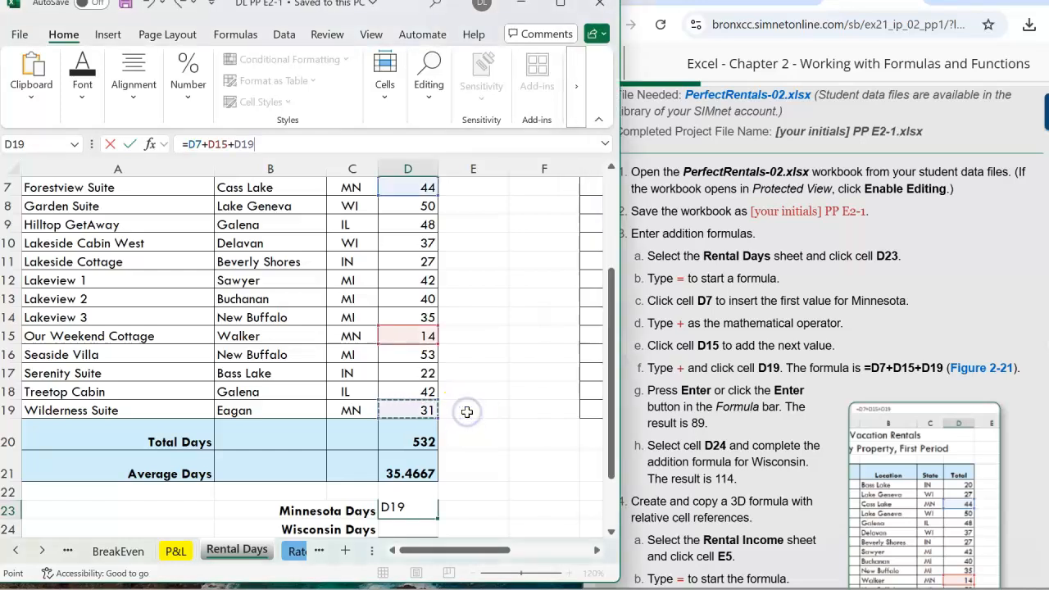
key(Return)
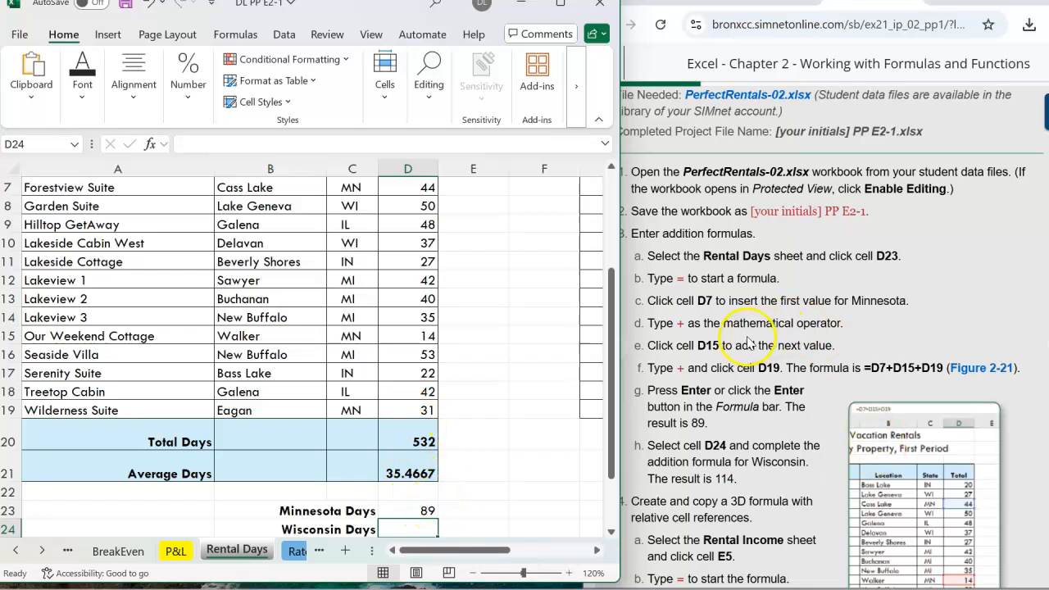
Read the next instructions and review the State column to find the Wisconsin properties.
scroll(748, 342, down, 1)
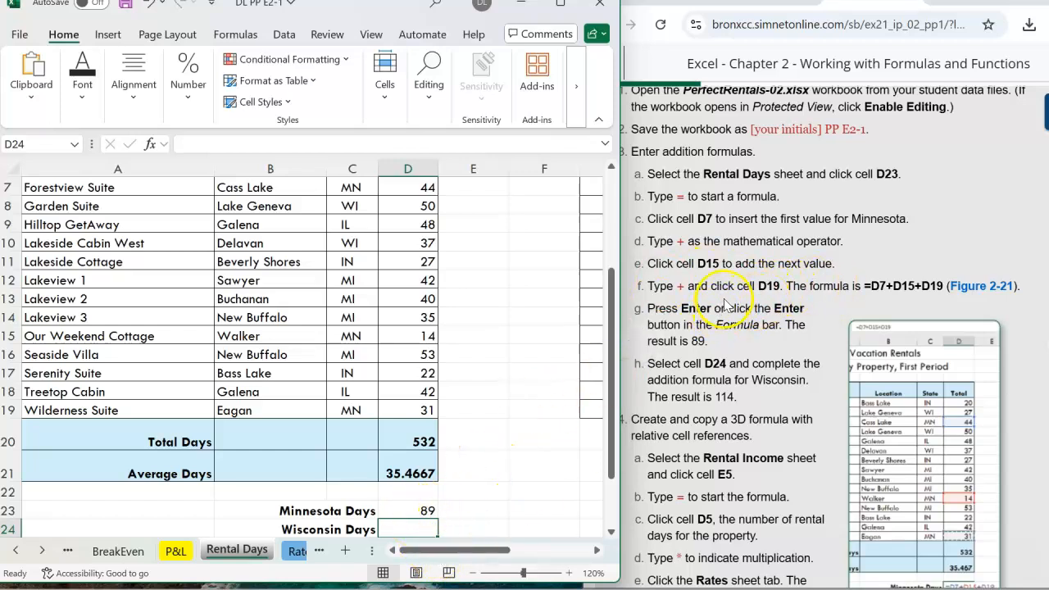
scroll(725, 303, down, 1)
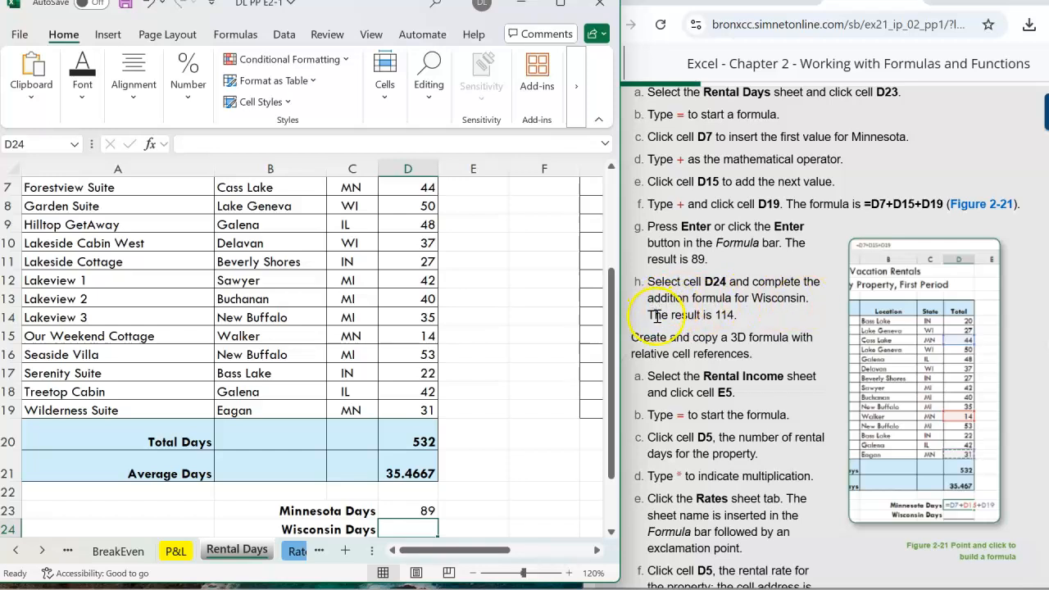
scroll(715, 315, down, 1)
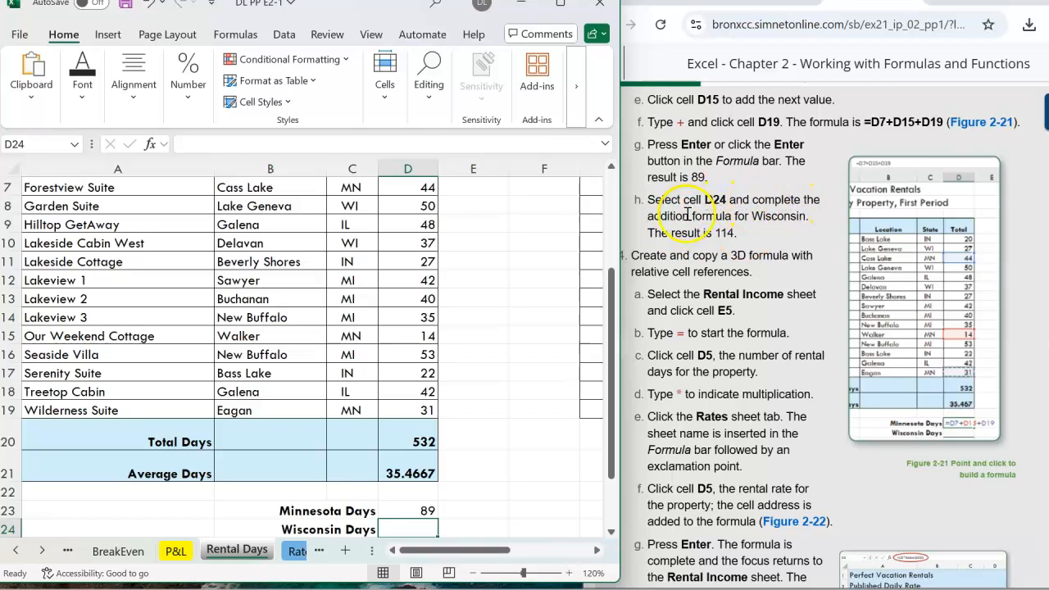
key(Return)
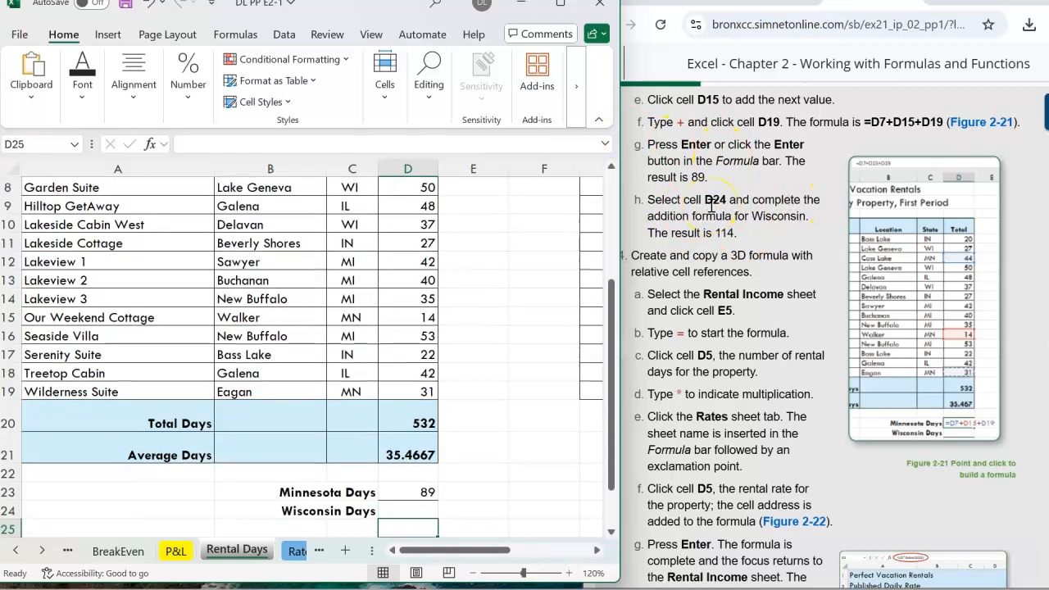
click(405, 508)
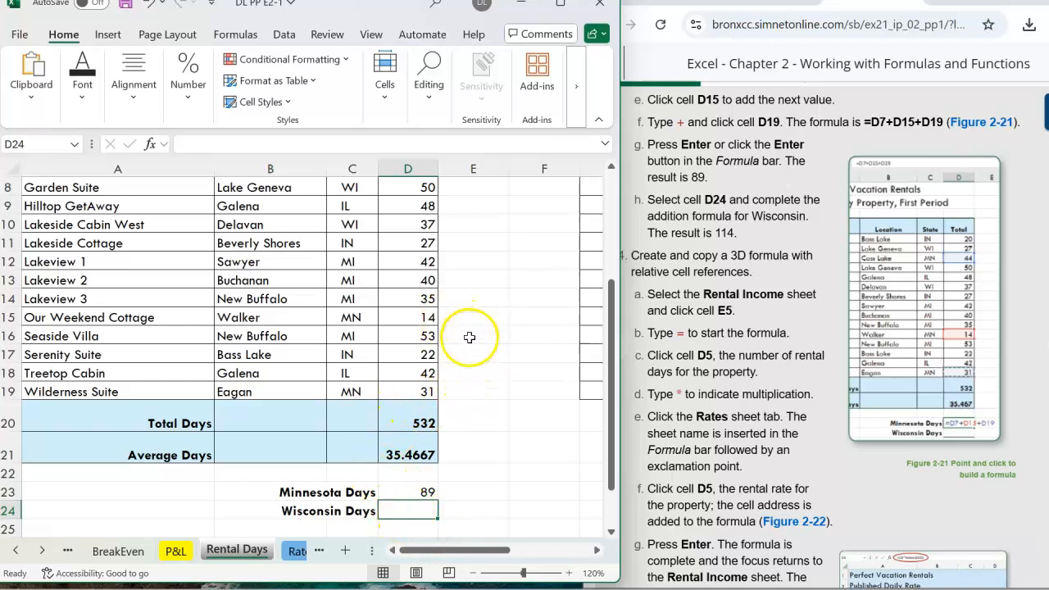
scroll(468, 342, up, 2)
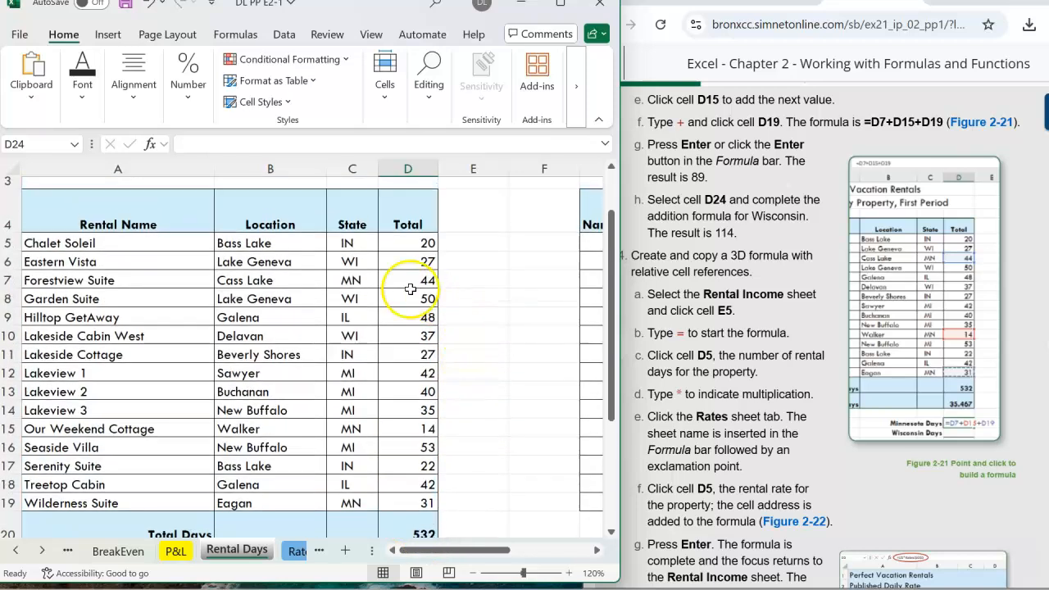
click(351, 264)
click(351, 336)
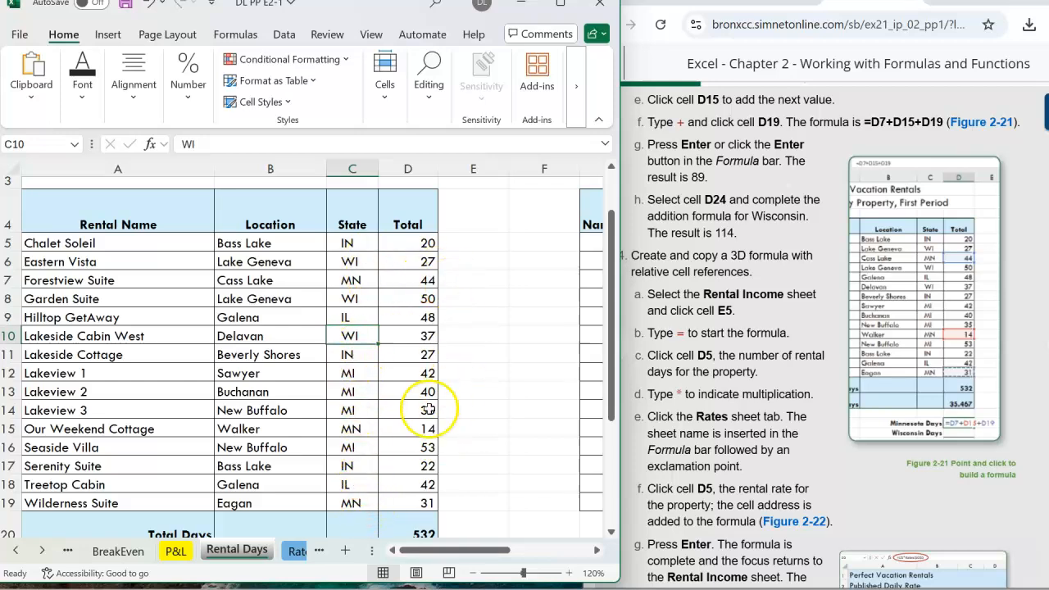
scroll(420, 384, down, 1)
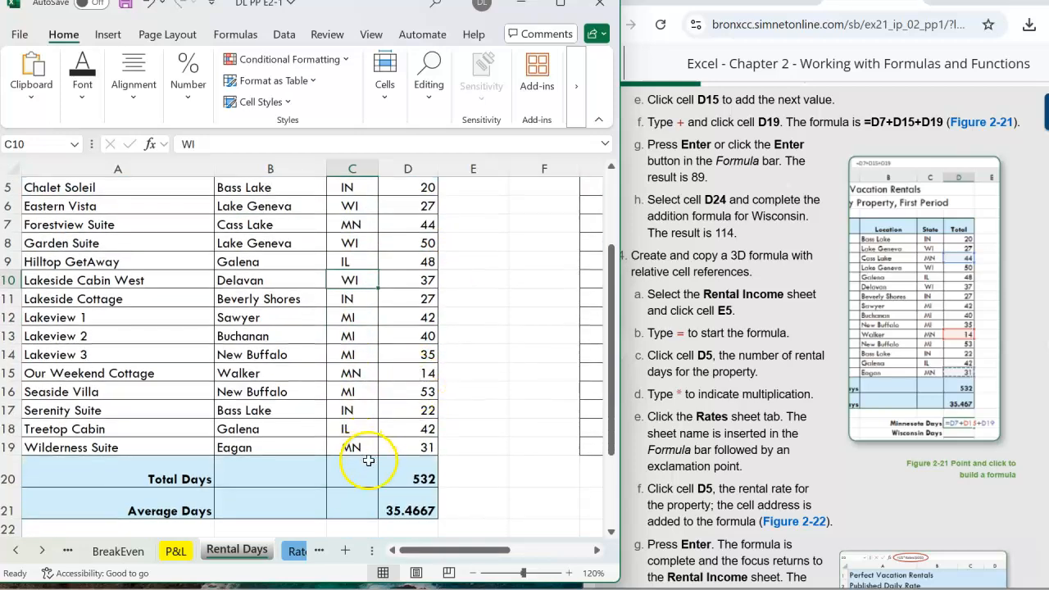
scroll(358, 451, down, 2)
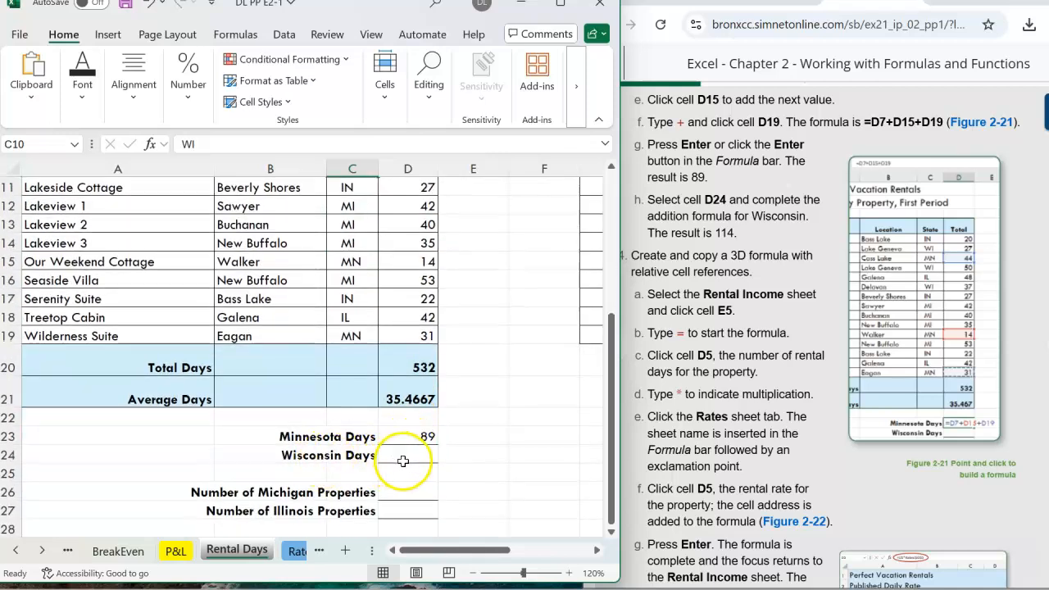
scroll(403, 463, up, 3)
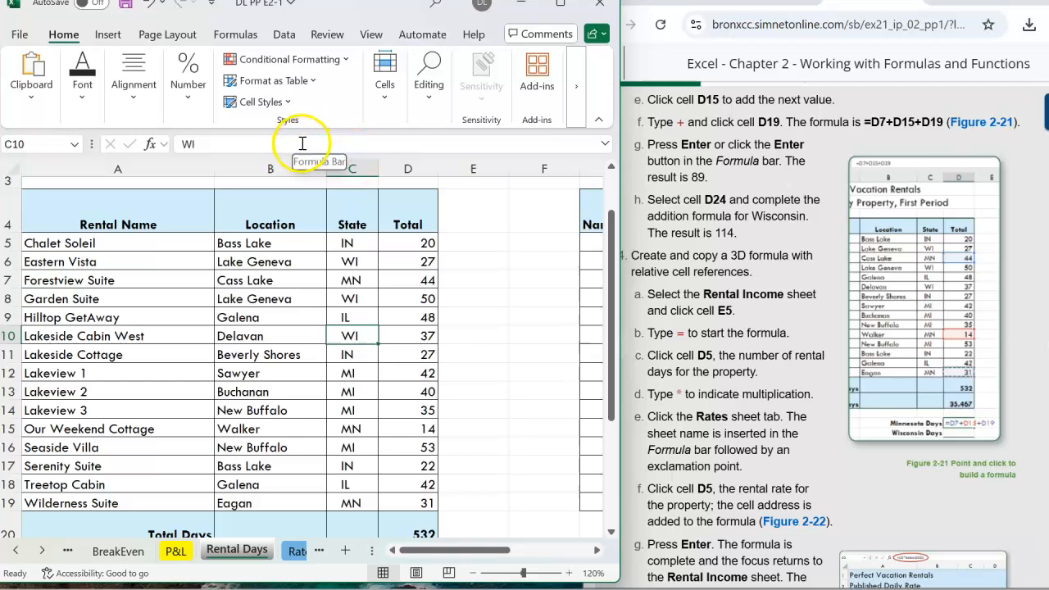
scroll(468, 454, up, 1)
scroll(468, 454, down, 4)
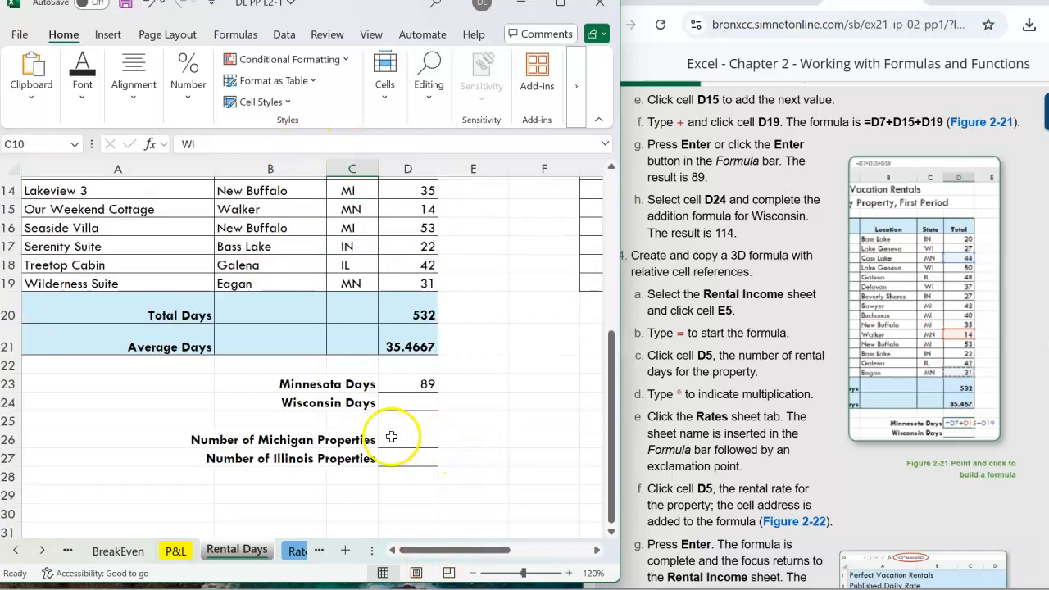
Start the Wisconsin Days formula in D24 by adding cells D6, D10 and D8.
click(414, 405)
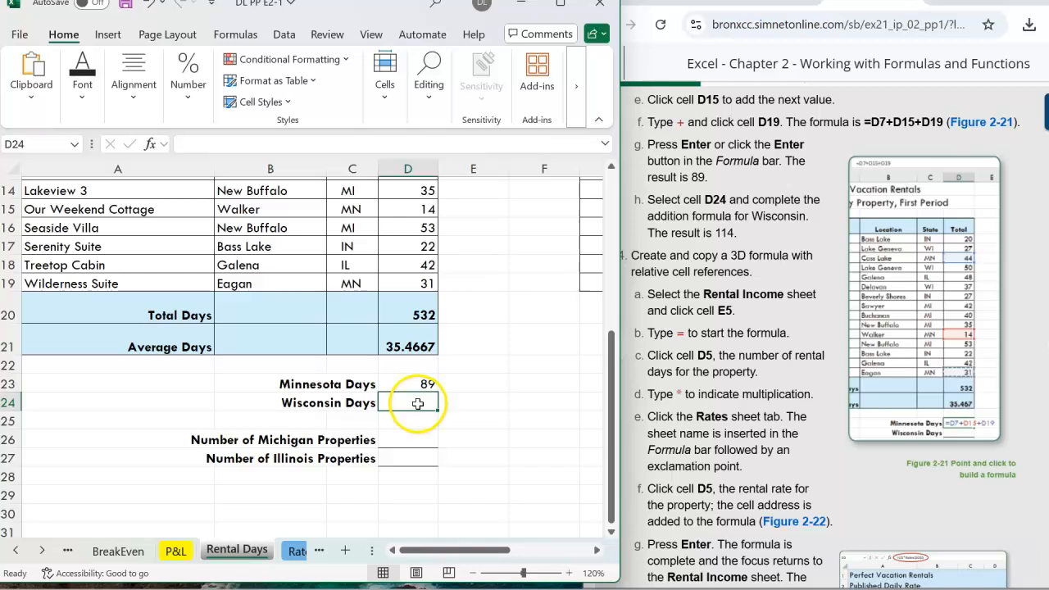
click(277, 142)
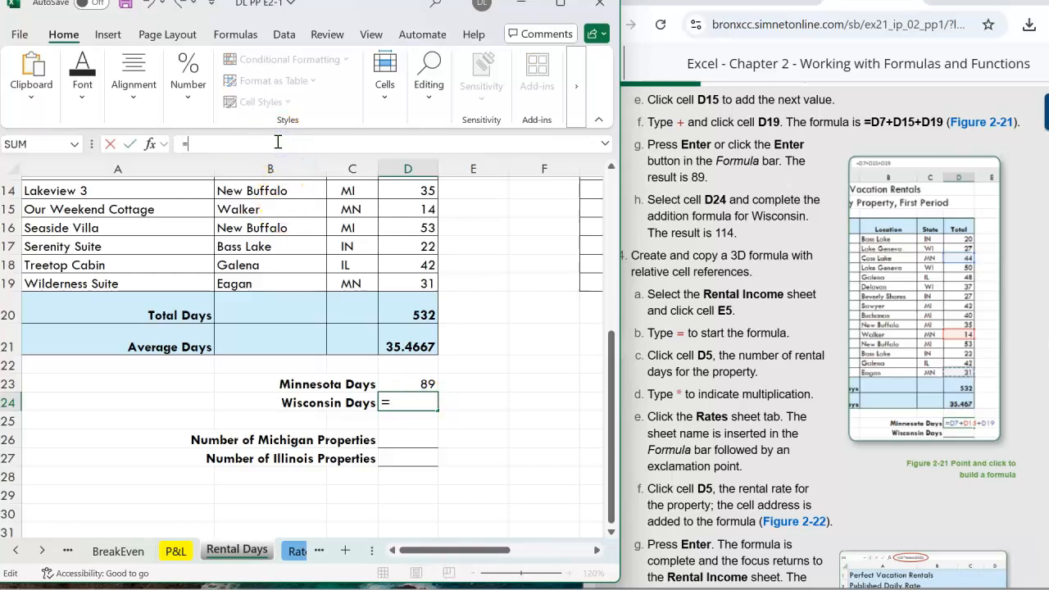
scroll(425, 254, down, 1)
scroll(425, 254, up, 1)
scroll(425, 254, up, 2)
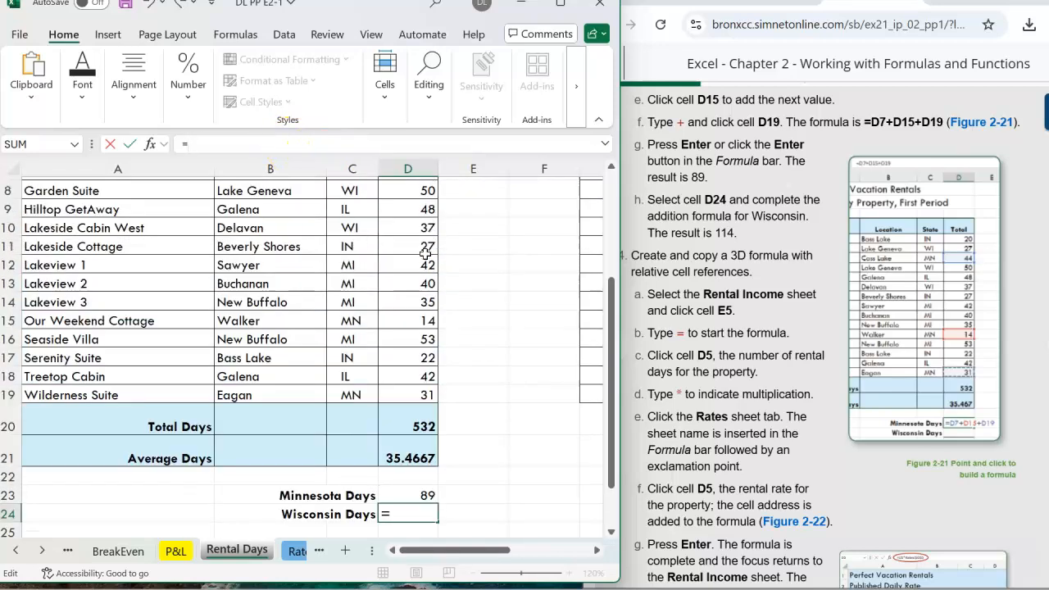
scroll(425, 254, up, 1)
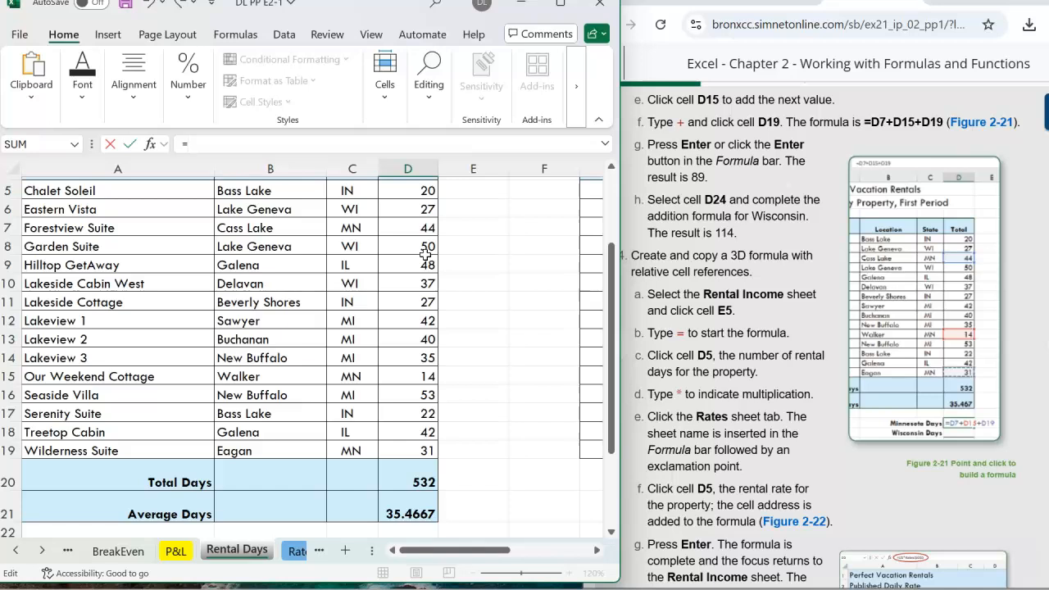
scroll(426, 254, up, 1)
click(416, 266)
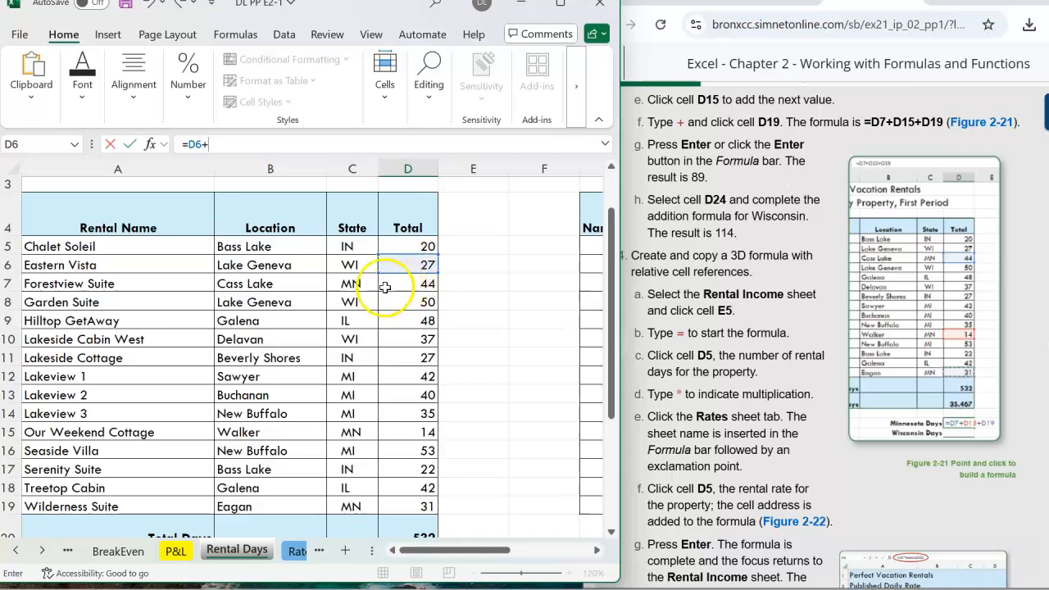
click(420, 341)
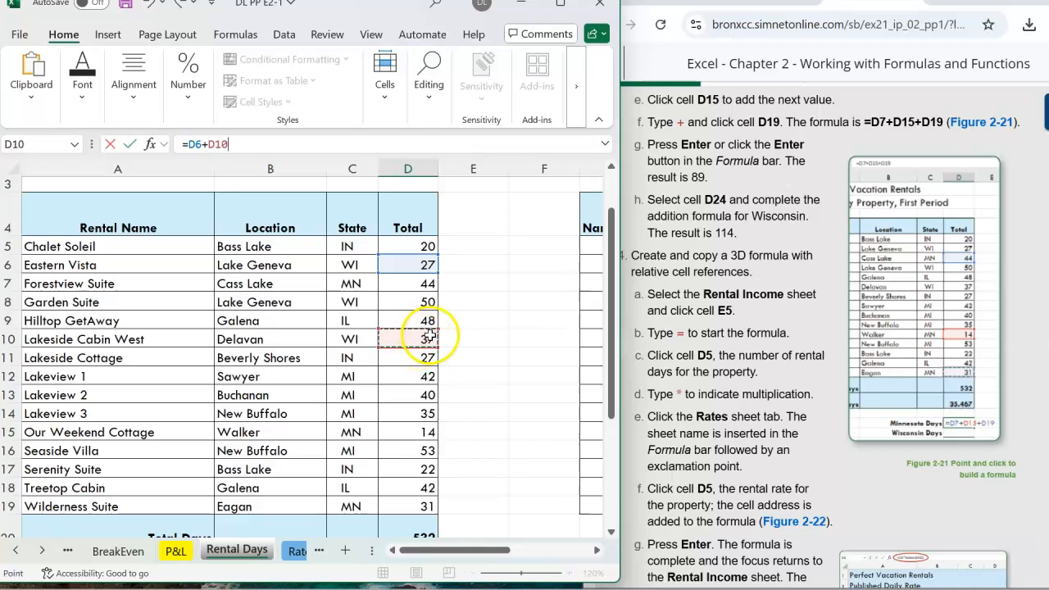
scroll(531, 318, down, 1)
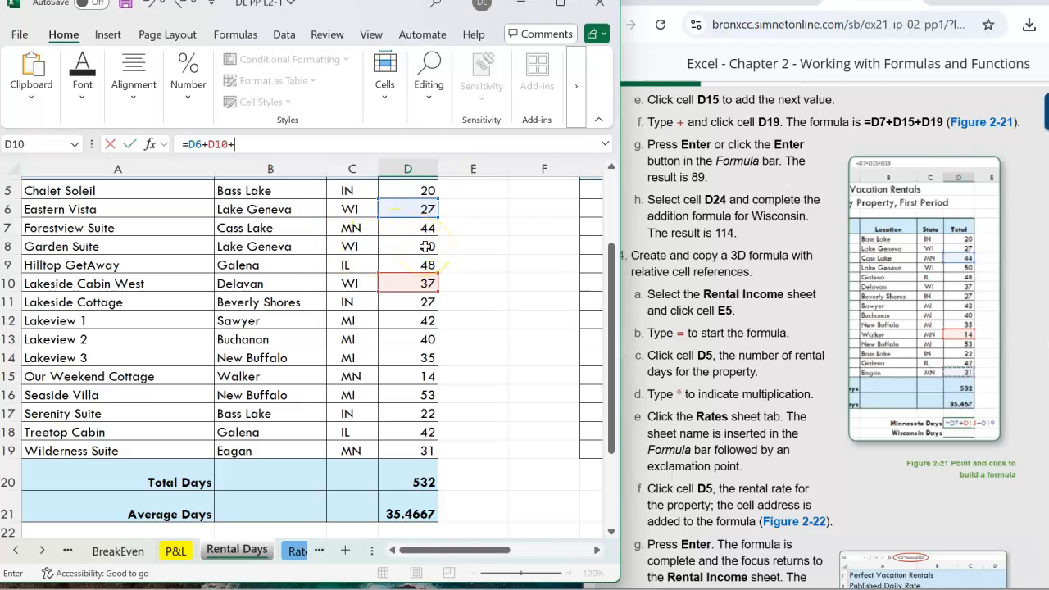
Edit the D24 formula into =D6+D8+D10 and enter it.
click(229, 145)
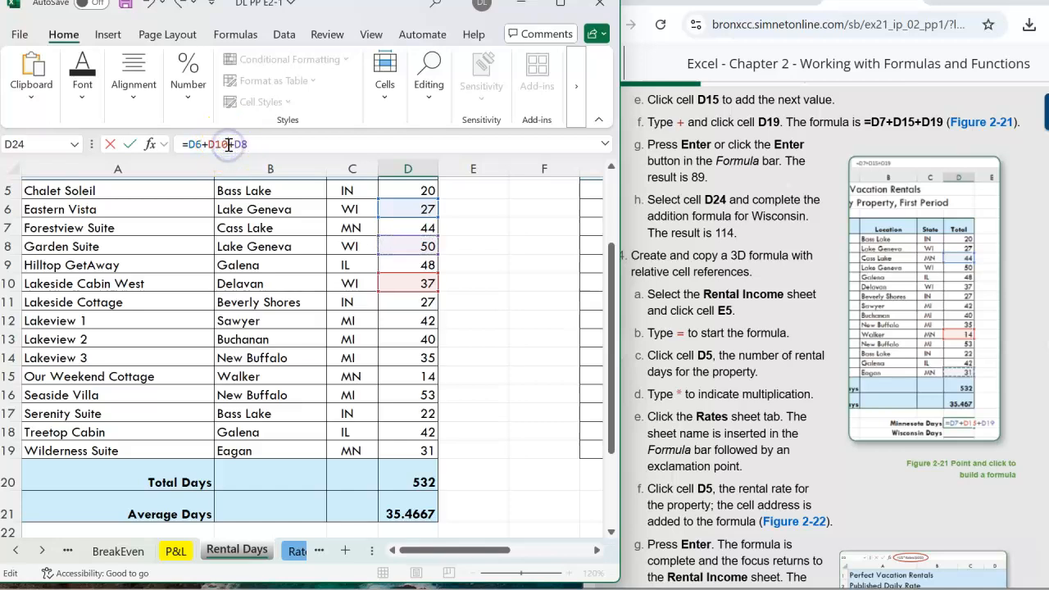
key(BackSpace)
key(BackSpace)
key(BackSpace)
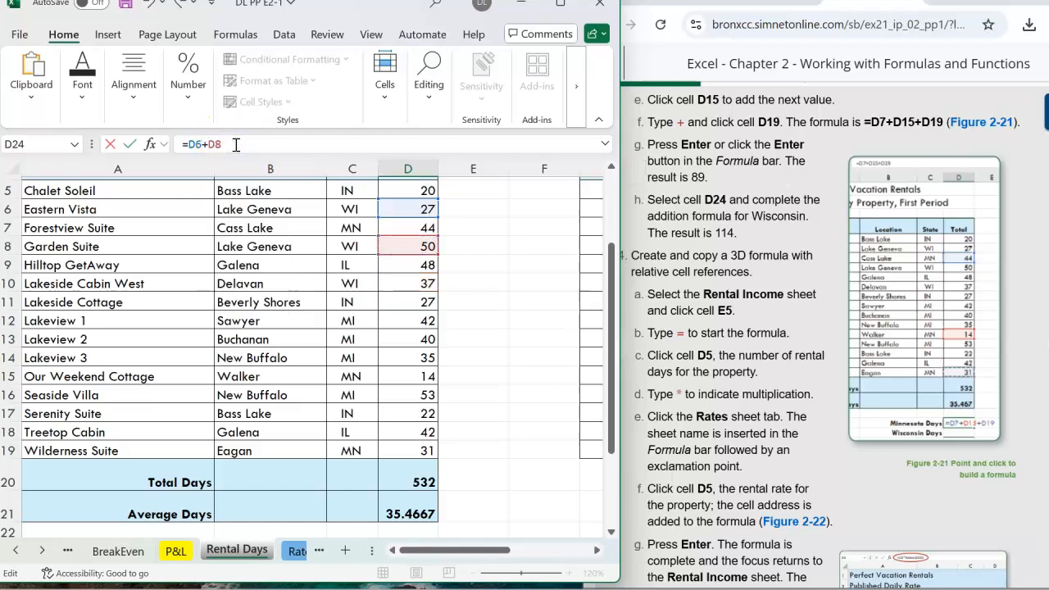
text(+)
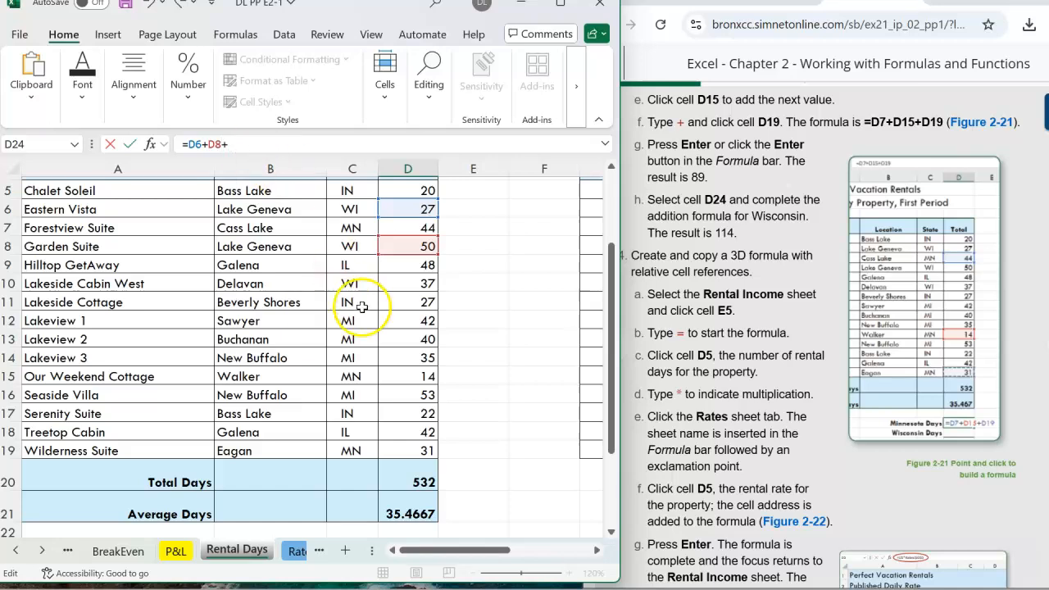
click(420, 285)
key(Return)
scroll(534, 309, down, 2)
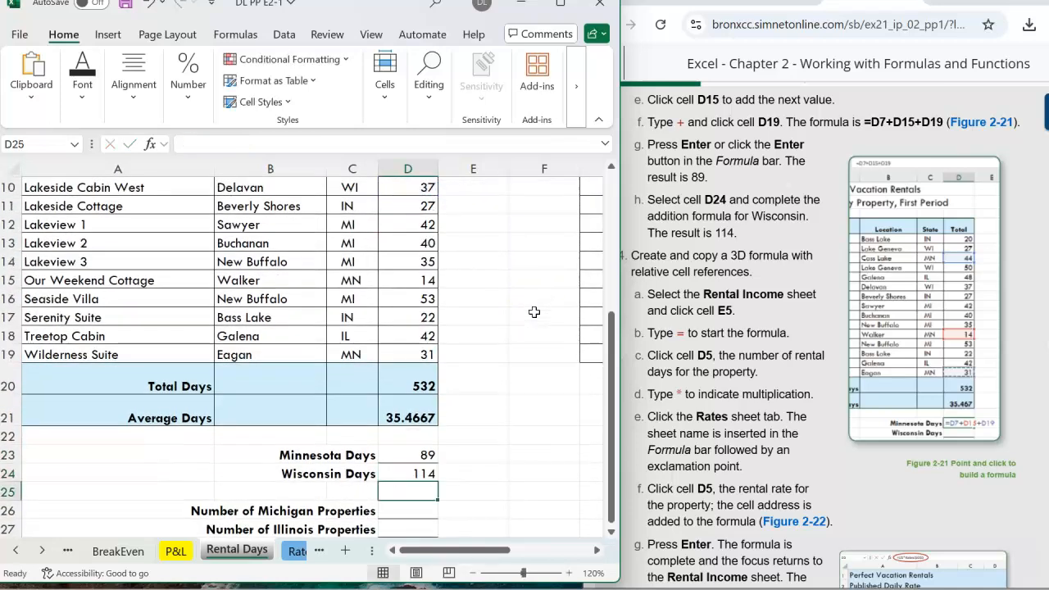
Read the finished Wisconsin instruction and the next steps for creating a 3D formula with relative references.
click(786, 309)
drag(648, 199, 785, 235)
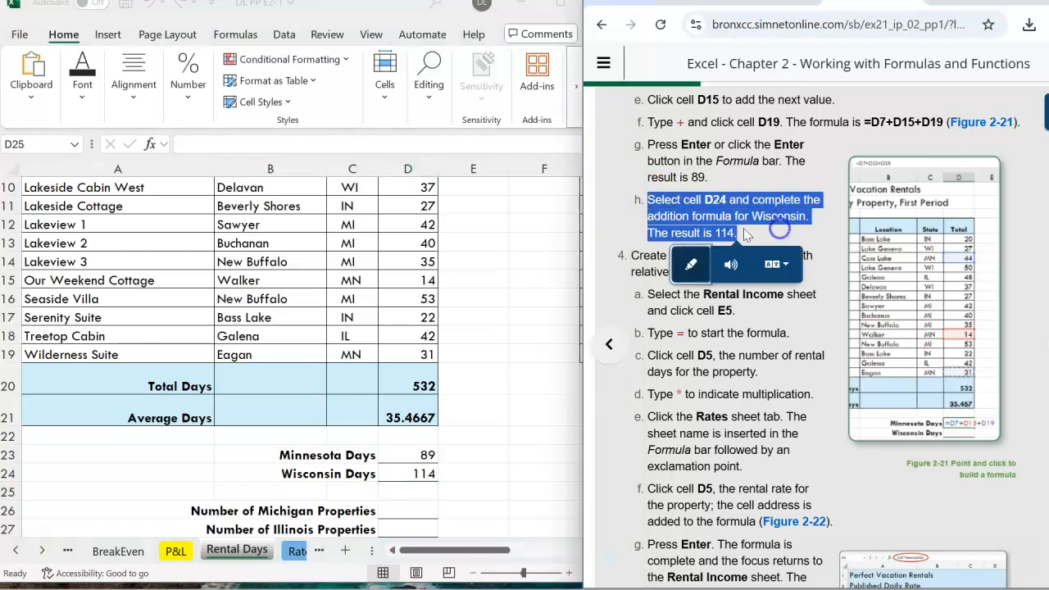
click(496, 314)
click(408, 474)
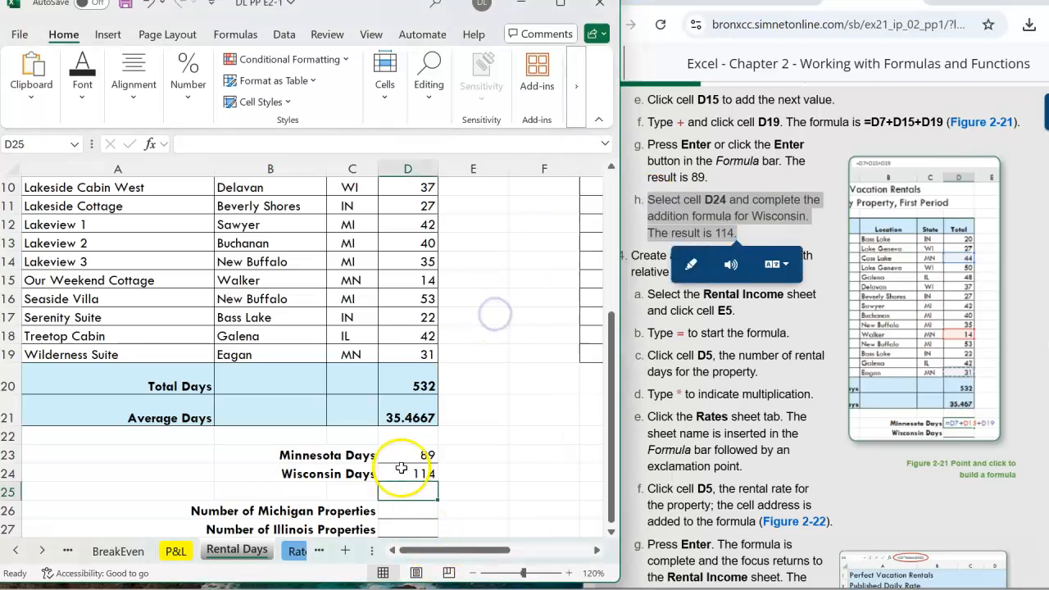
click(408, 474)
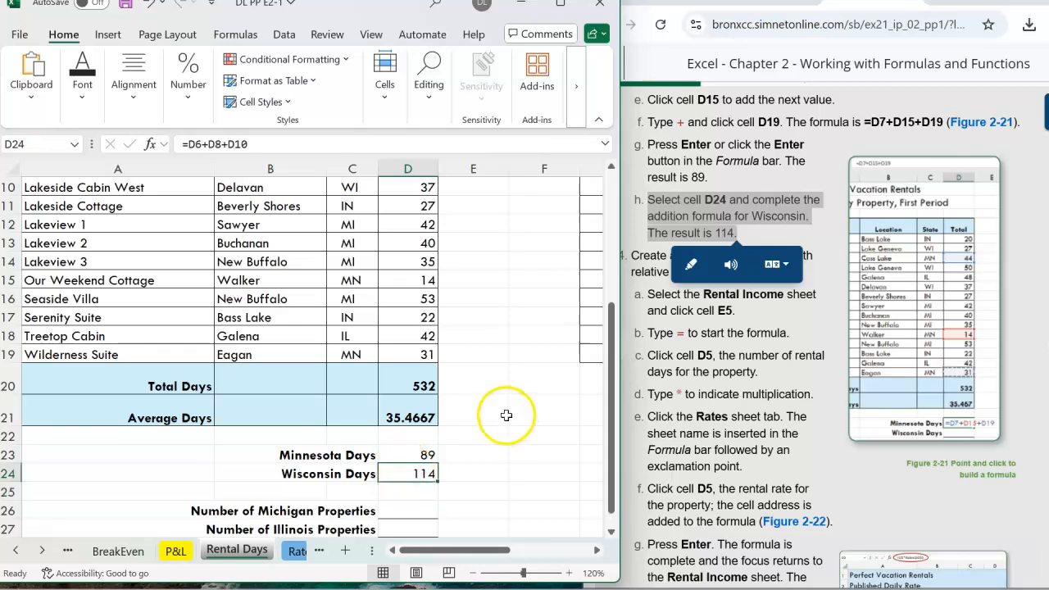
scroll(503, 416, up, 2)
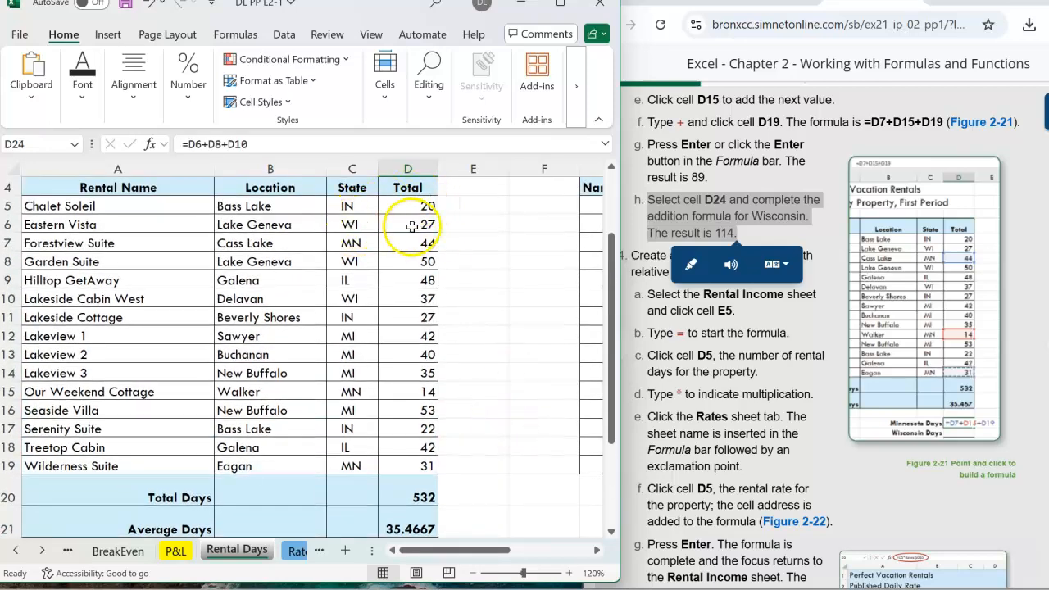
scroll(526, 377, down, 3)
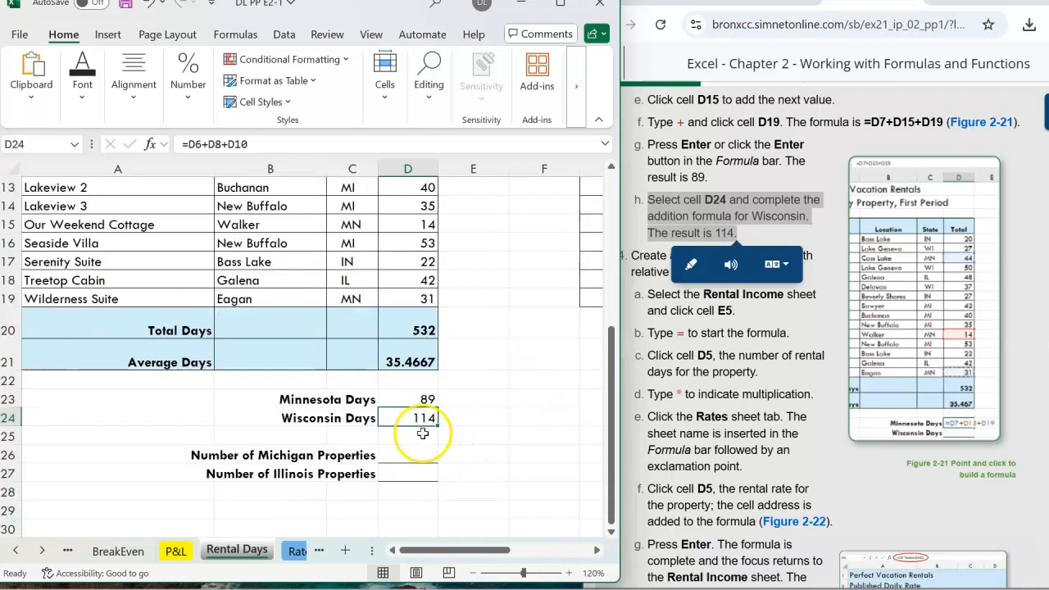
click(780, 238)
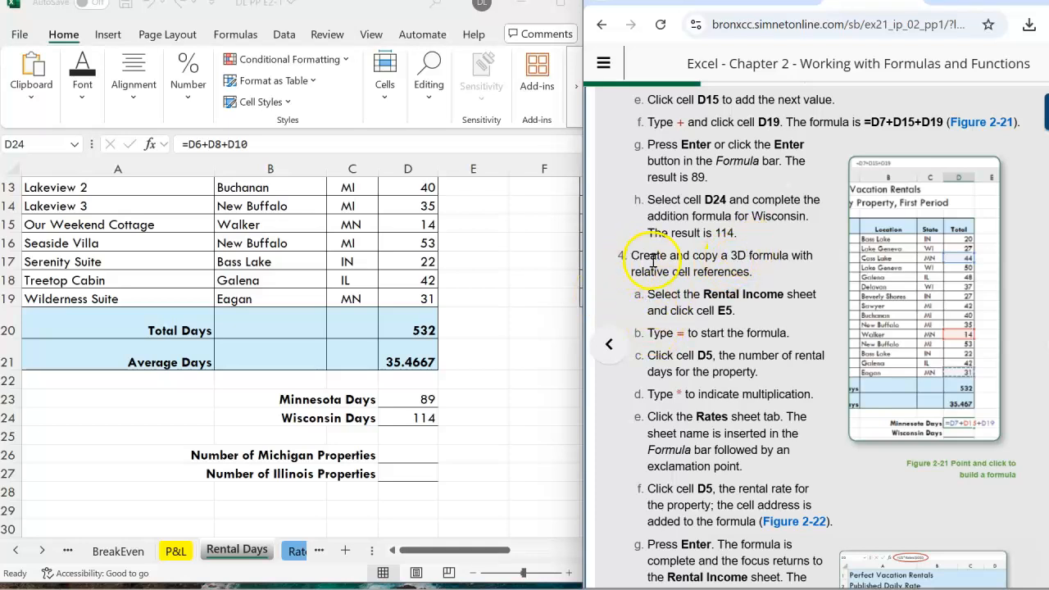
scroll(653, 261, down, 1)
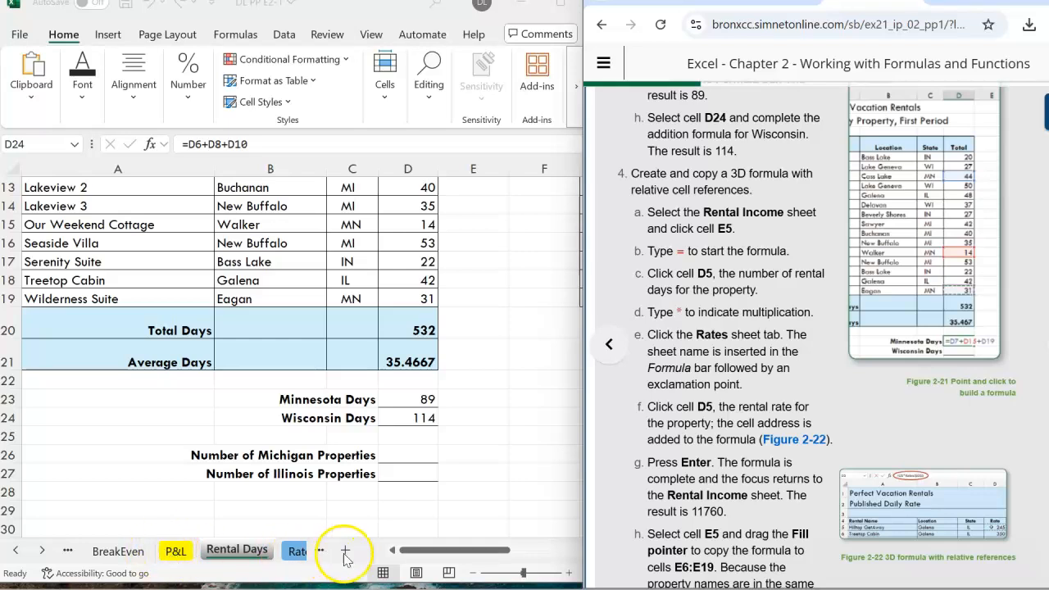
On the Rental Income sheet, enter =D5*Rates!D5 in cell E5 by pointing to D5 and to D5 on the Rates sheet.
click(318, 554)
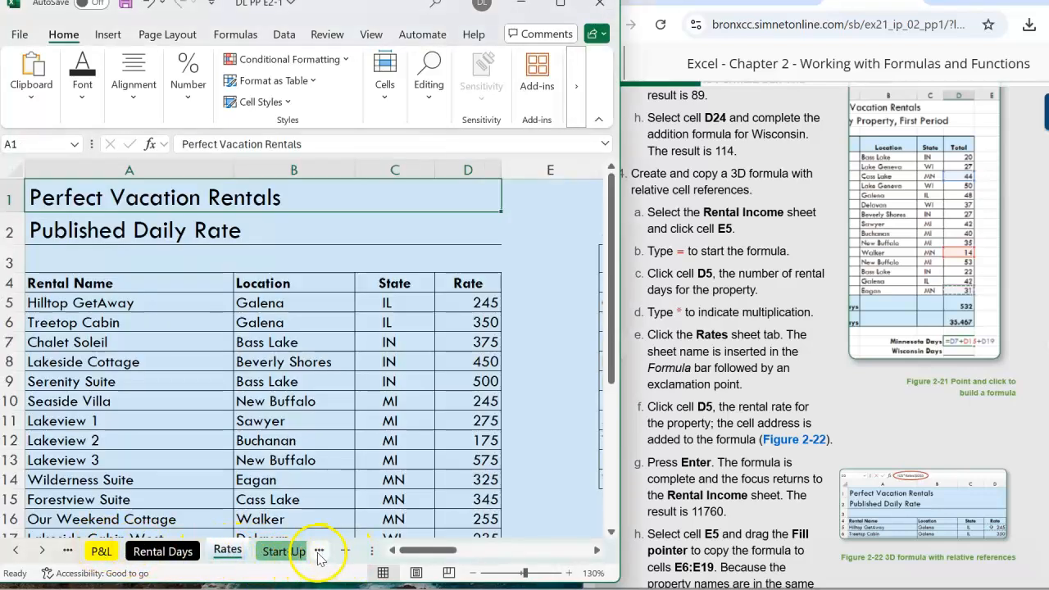
click(319, 553)
click(319, 553)
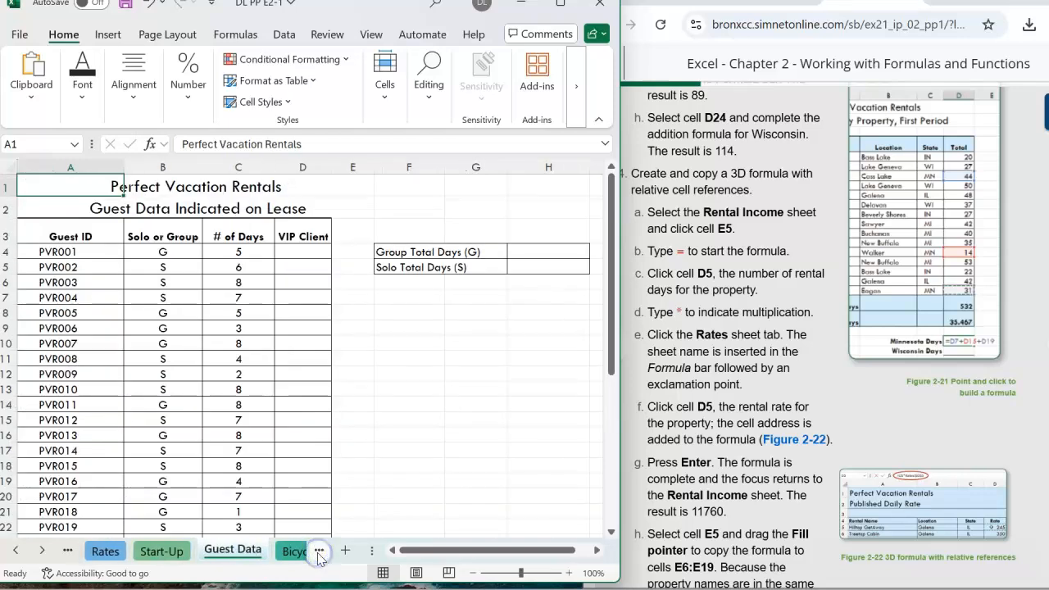
click(319, 555)
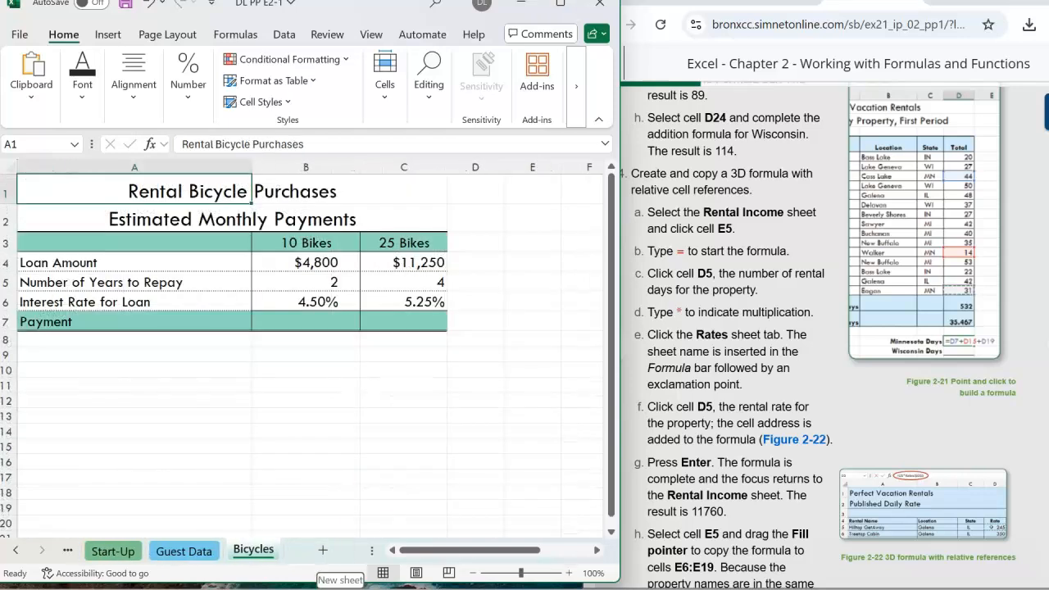
click(560, 3)
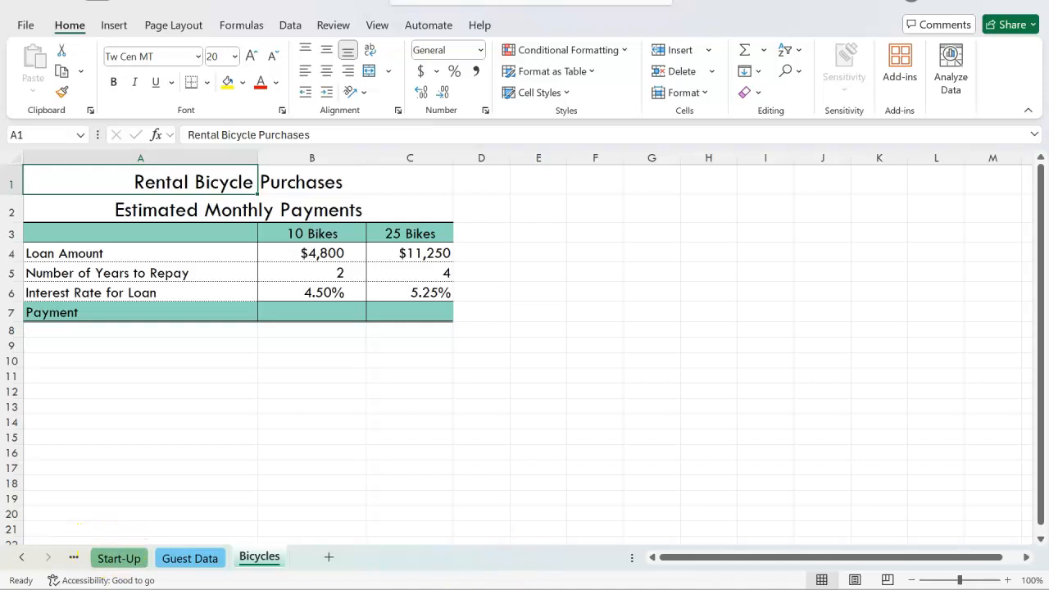
click(21, 557)
click(20, 557)
click(20, 557)
click(21, 558)
click(20, 557)
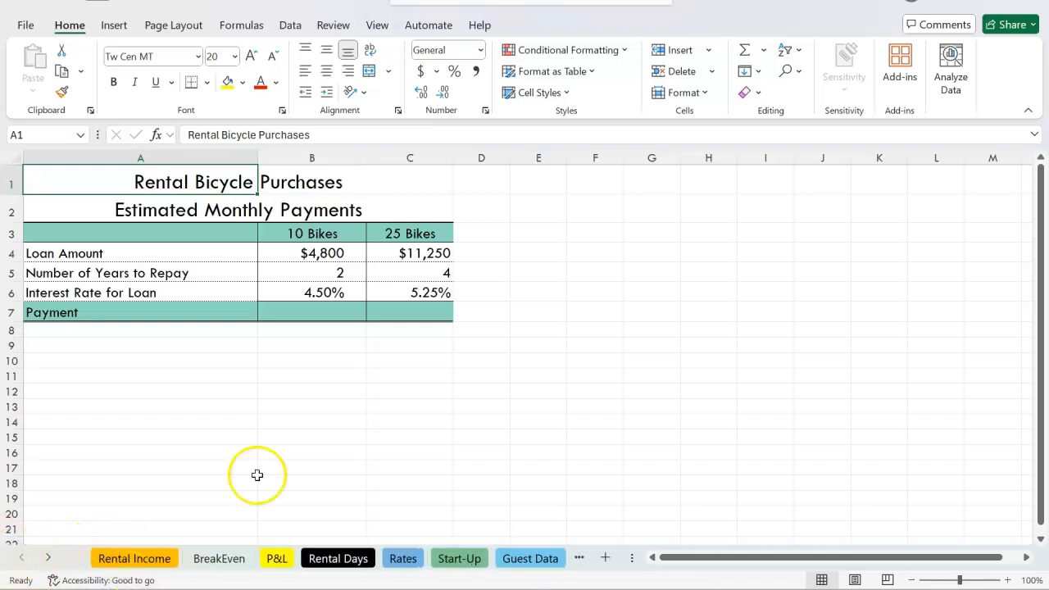
click(140, 561)
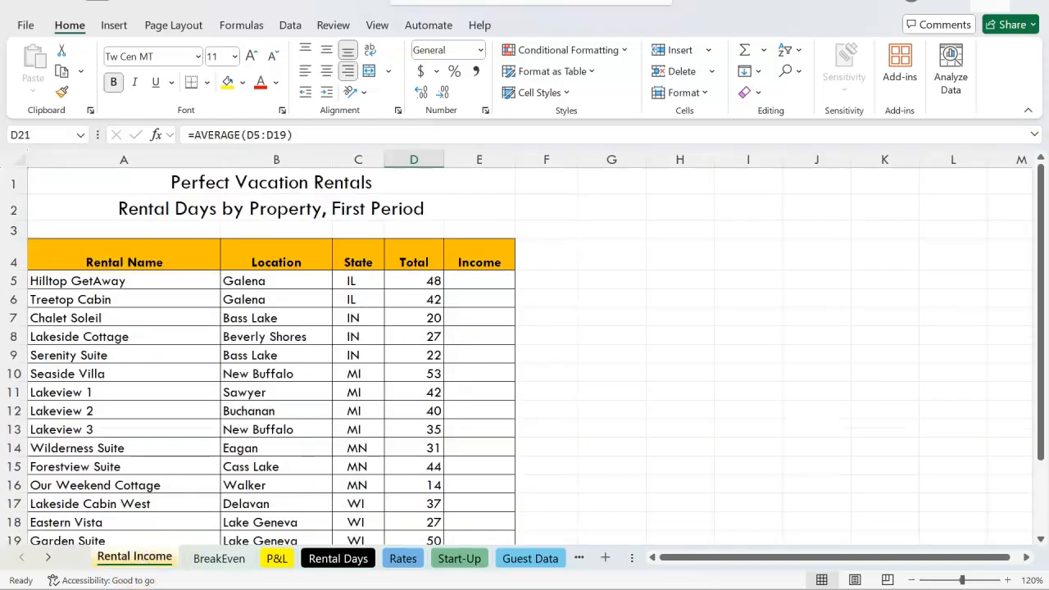
mouse_move(912, 2)
click(885, 35)
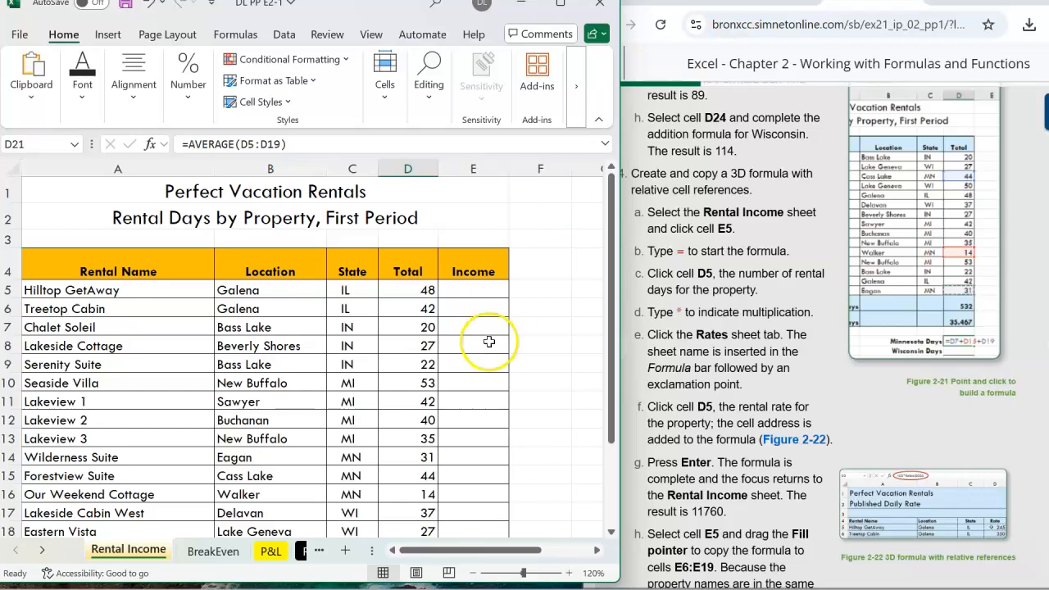
click(694, 229)
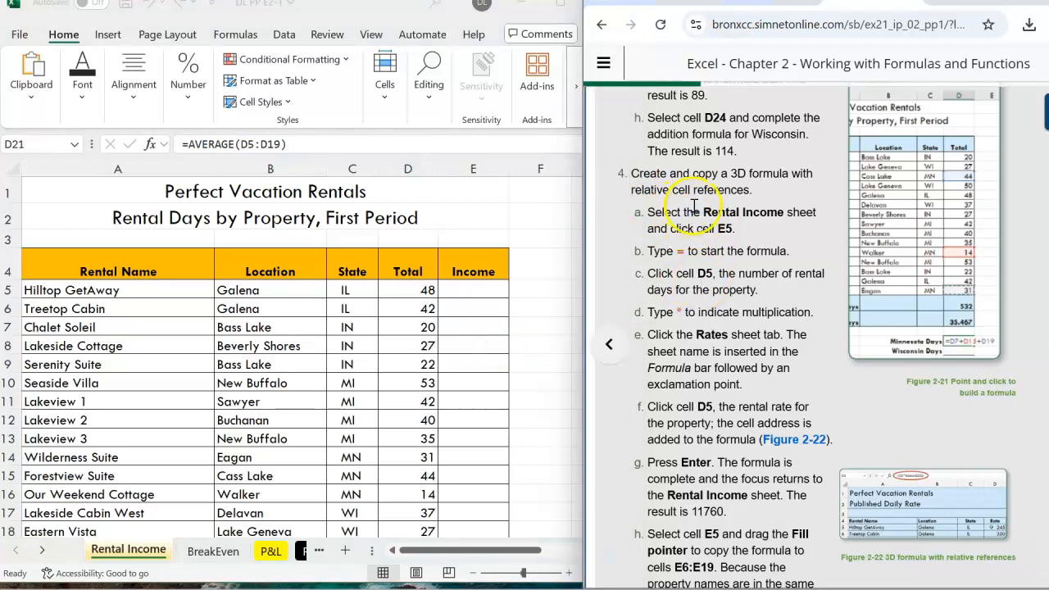
click(128, 549)
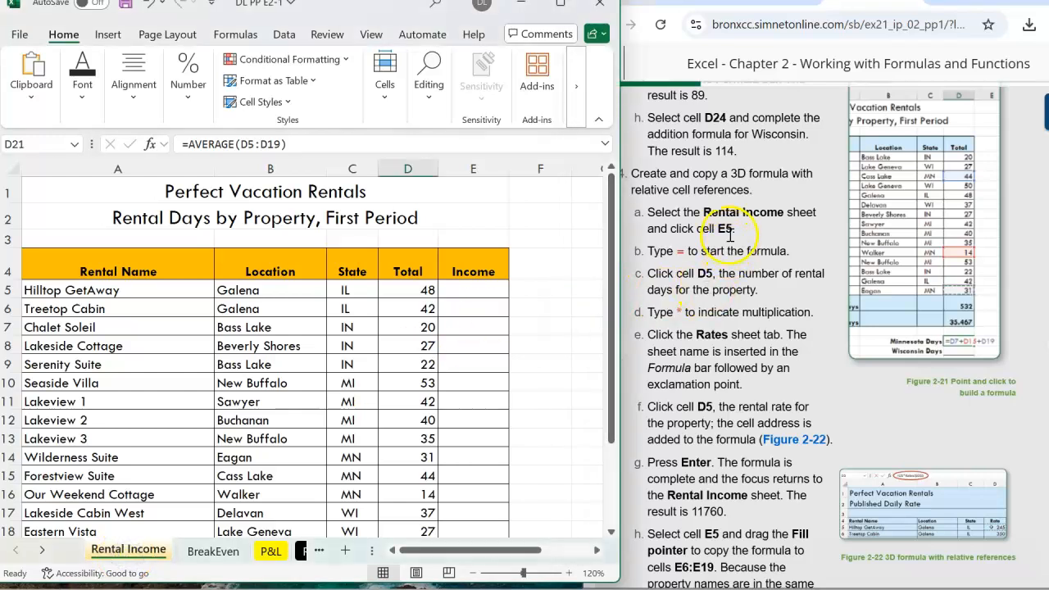
click(40, 144)
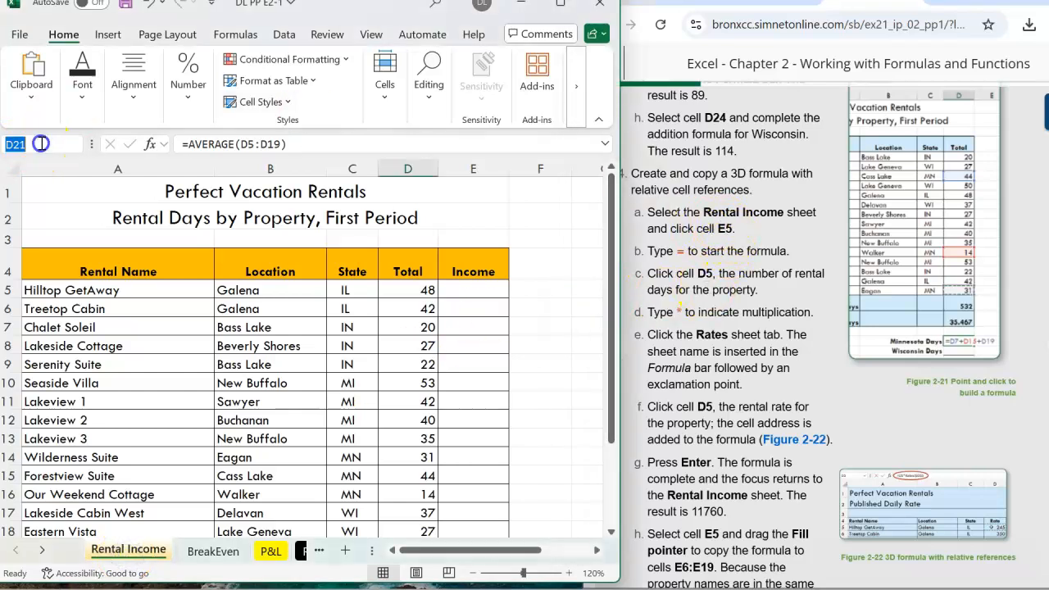
text(e5)
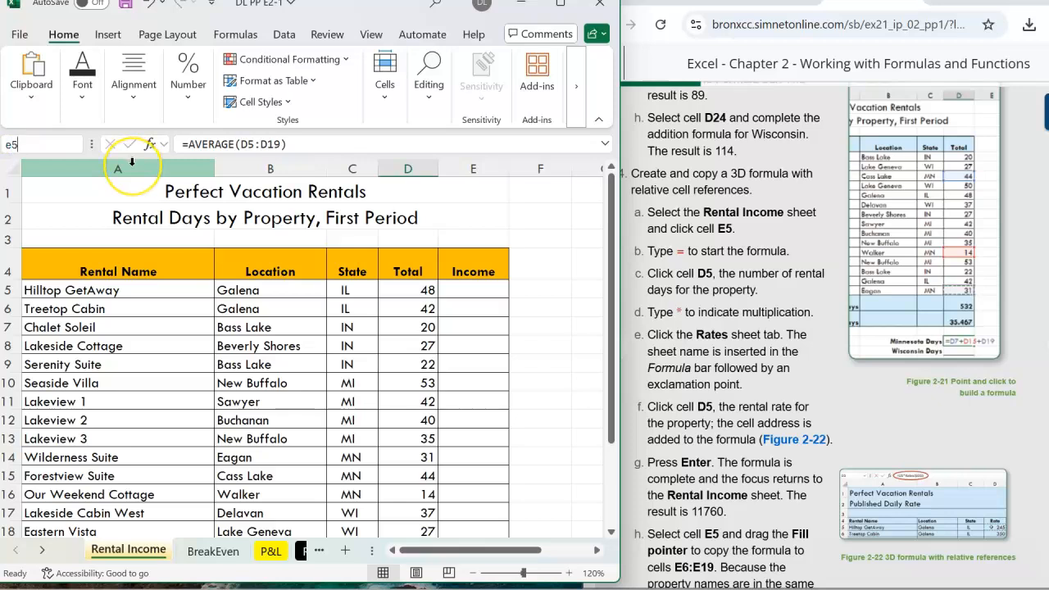
key(Return)
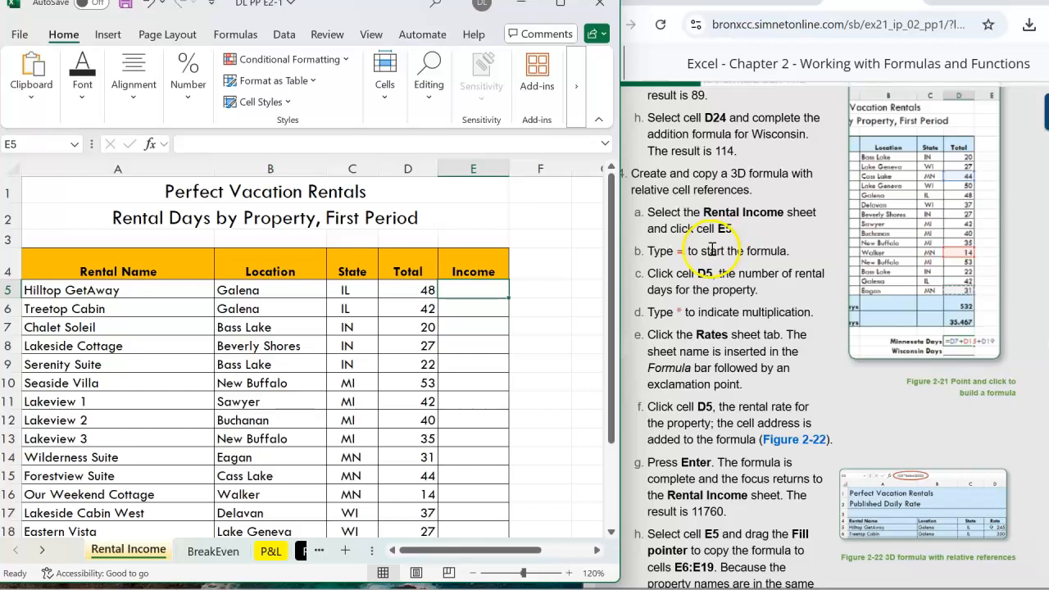
click(476, 290)
text(=)
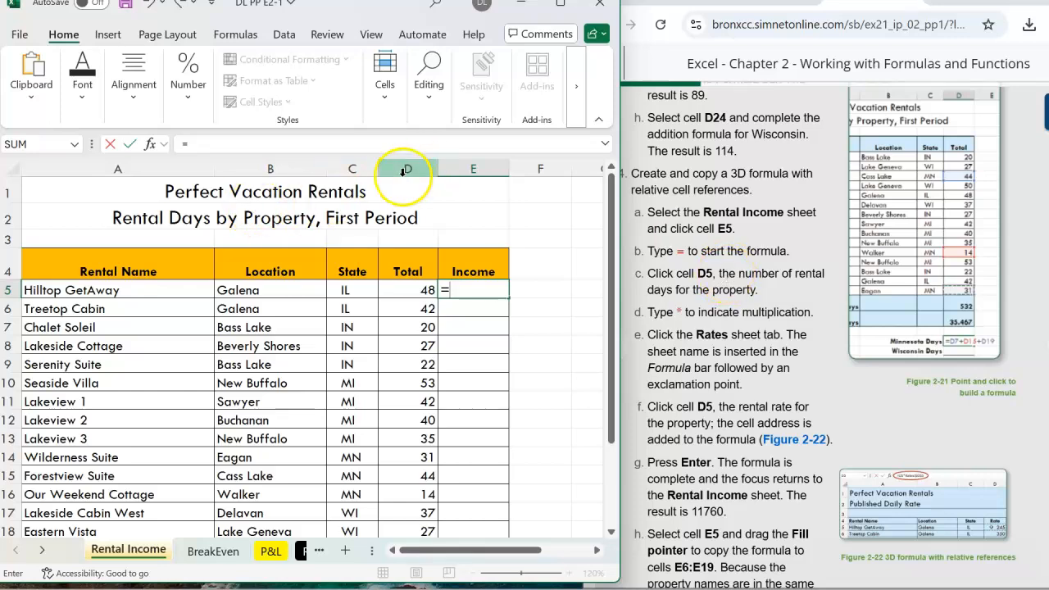
click(405, 290)
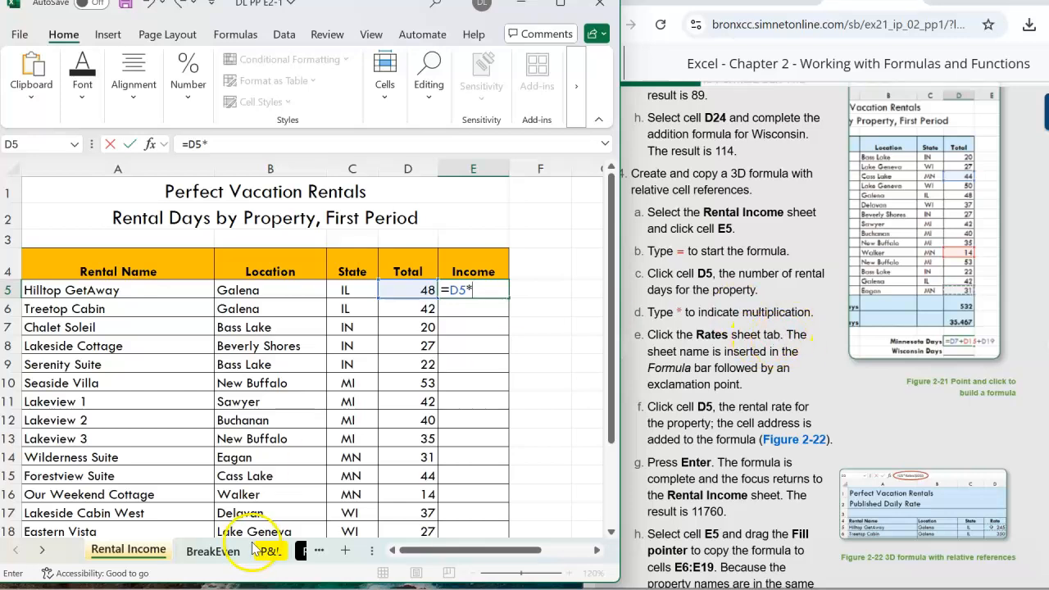
click(42, 550)
click(42, 550)
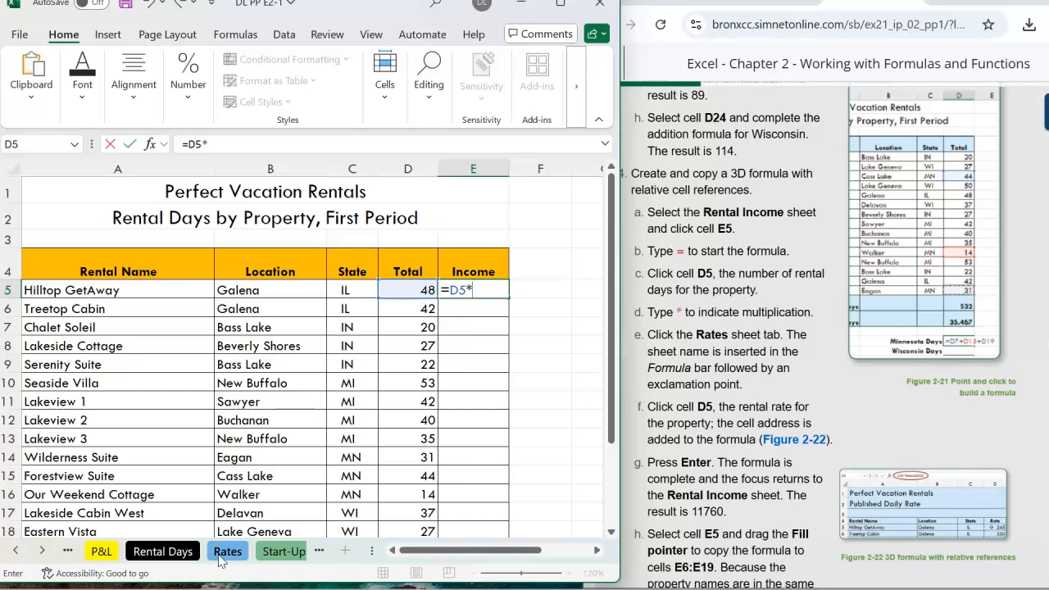
click(233, 558)
click(234, 553)
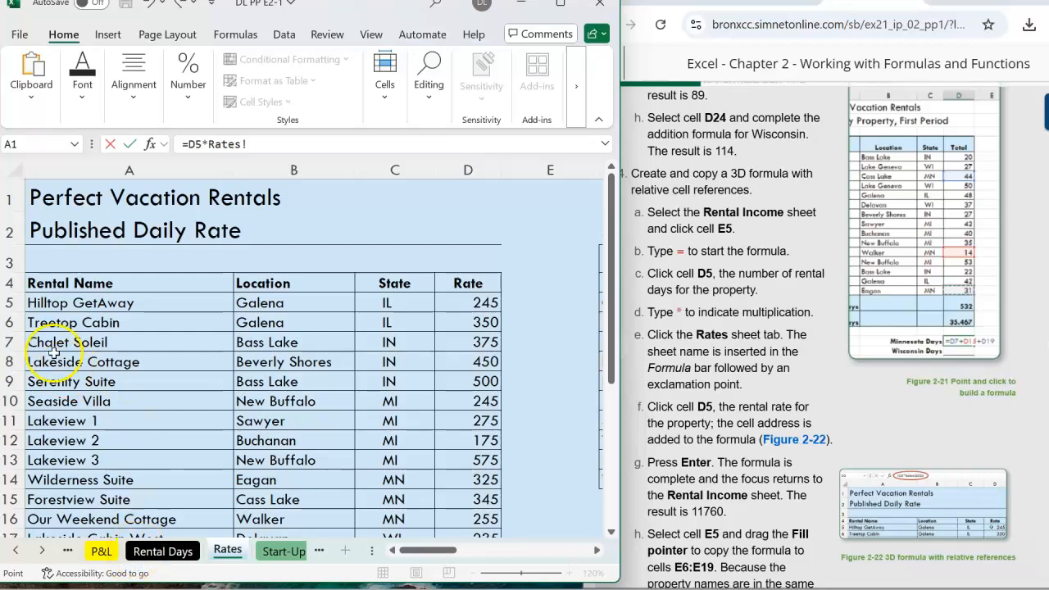
click(488, 303)
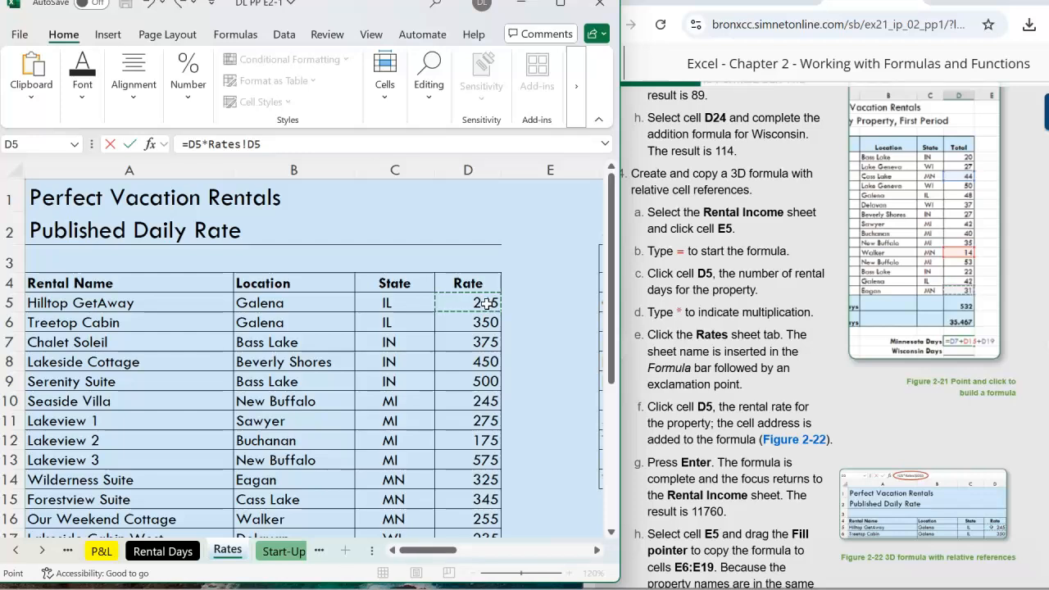
key(Return)
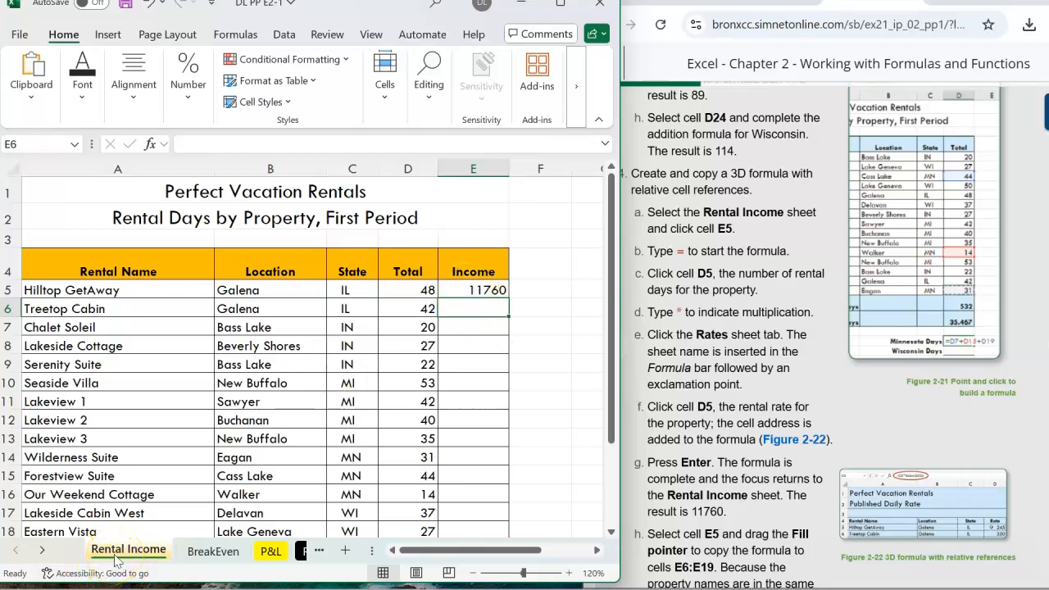
Copy the E5 formula down to E6:E19 with the fill handle and check the copied relative references.
click(470, 290)
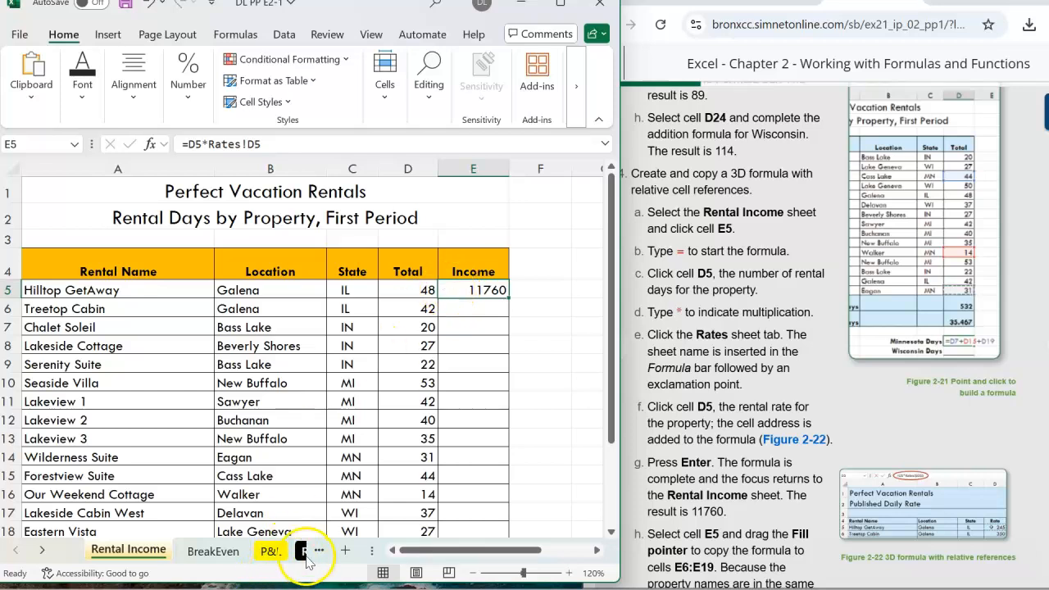
click(41, 554)
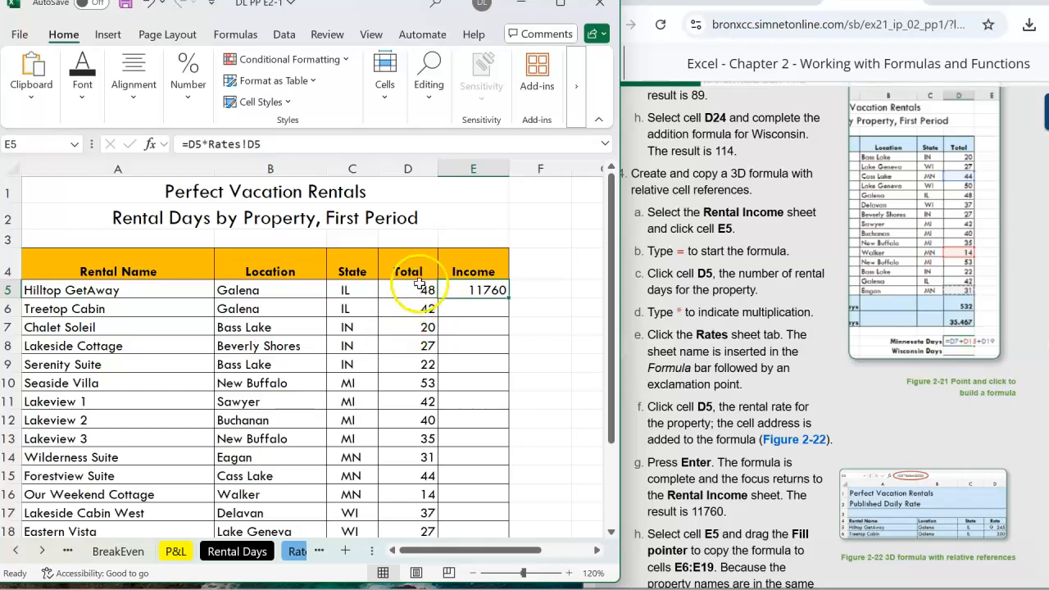
click(251, 569)
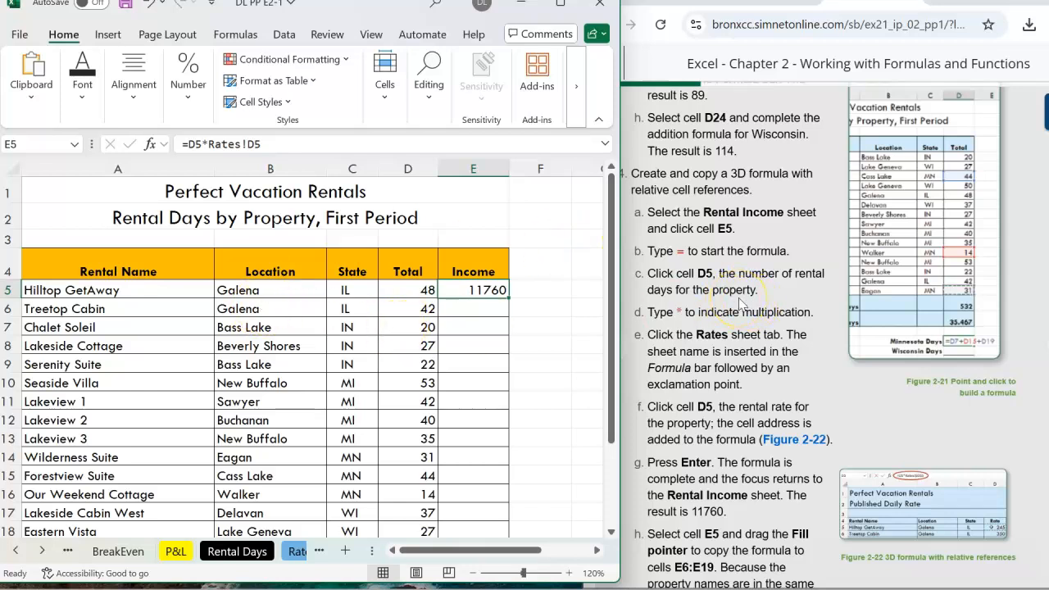
scroll(740, 304, down, 4)
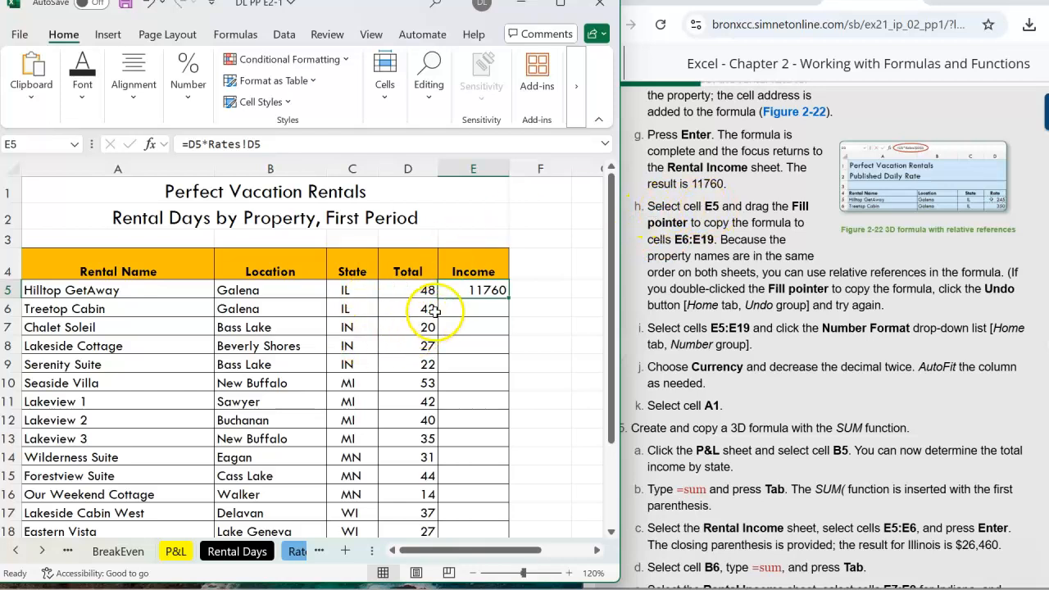
click(487, 289)
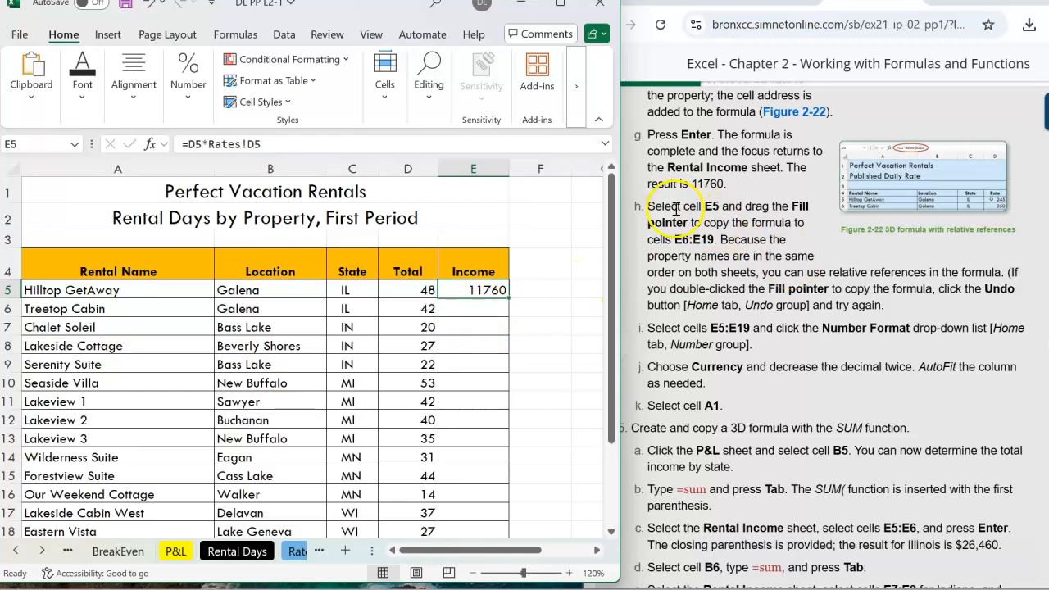
click(476, 289)
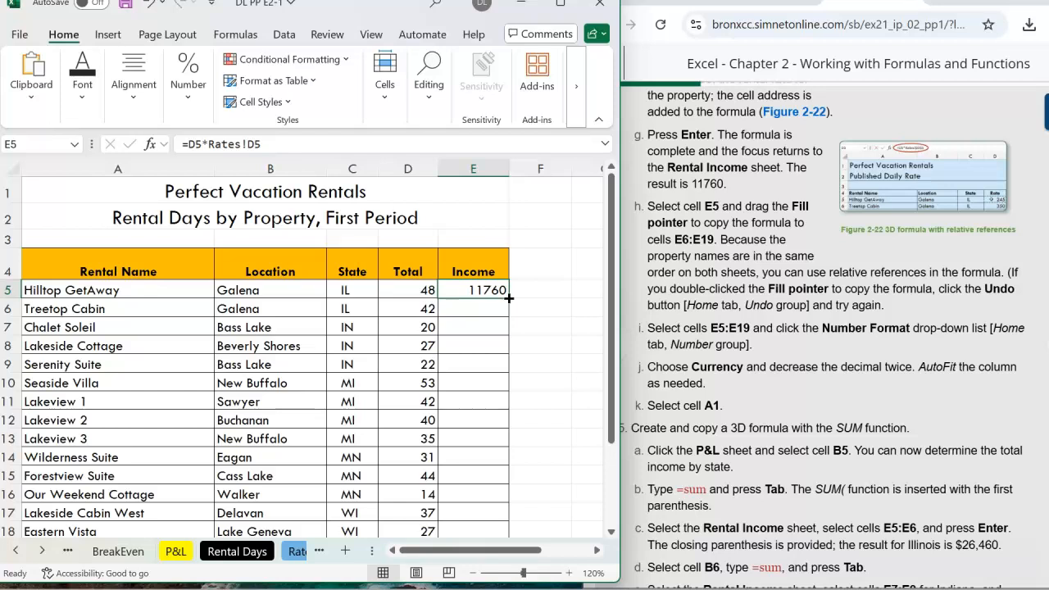
drag(508, 299, 504, 450)
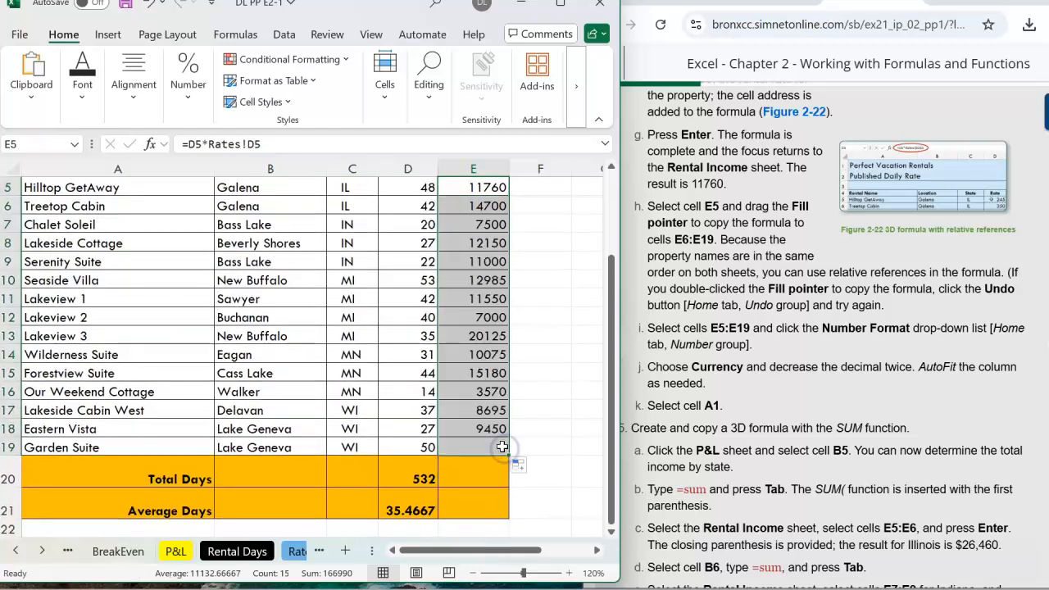
click(488, 206)
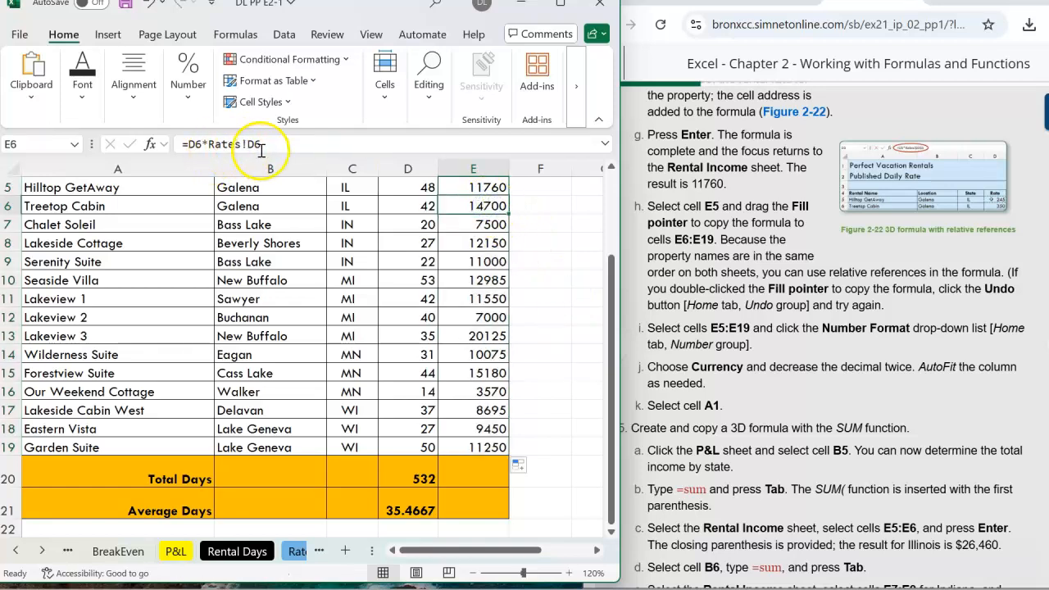
click(480, 187)
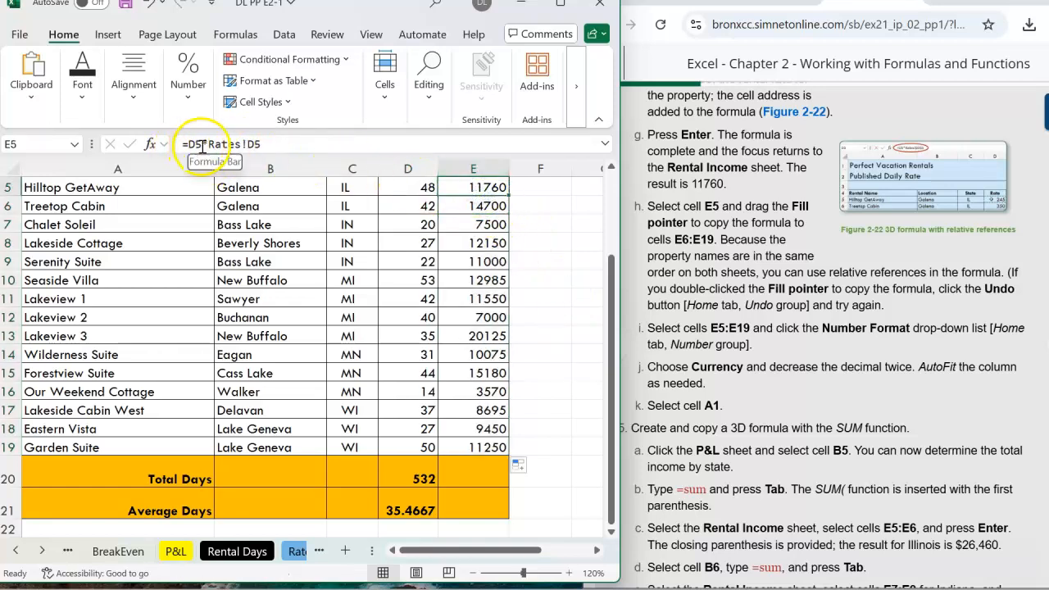
click(480, 206)
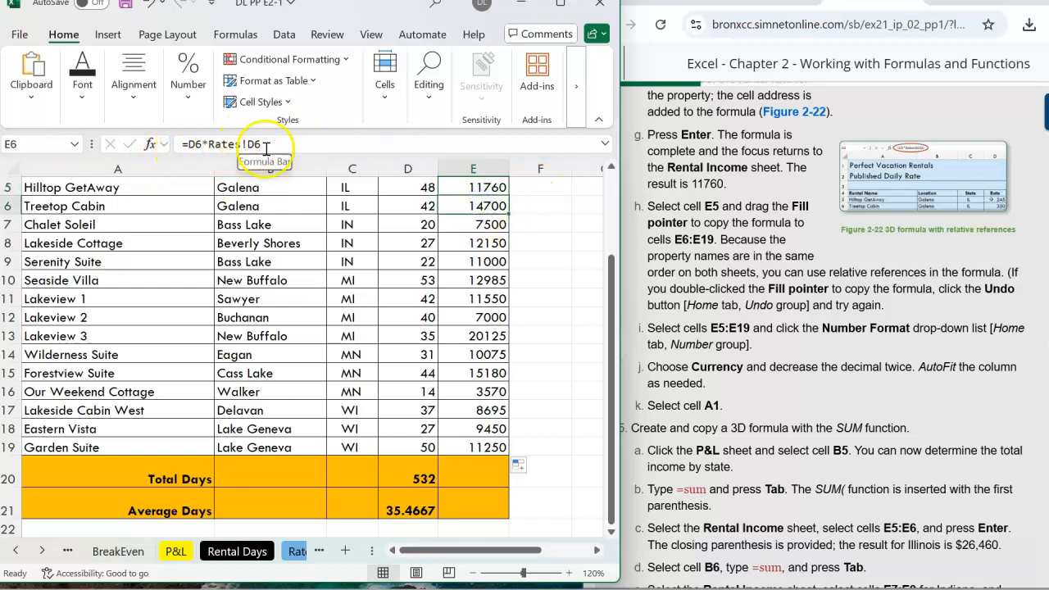
Inspect the copied Income formulas and look through the Rates and Rental Days sheets before returning to Rental Income.
click(479, 224)
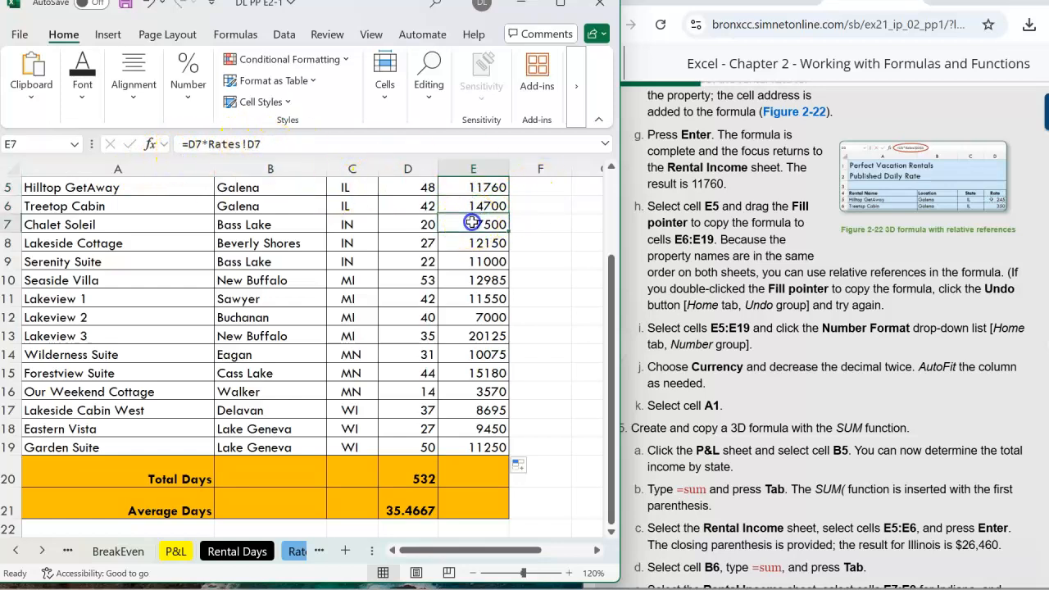
click(297, 553)
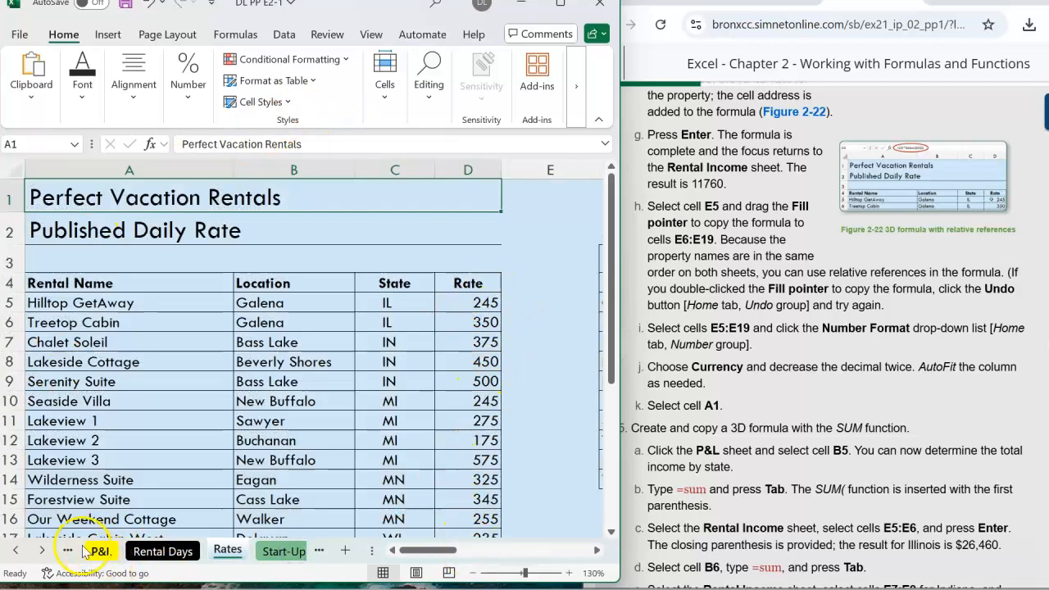
click(15, 550)
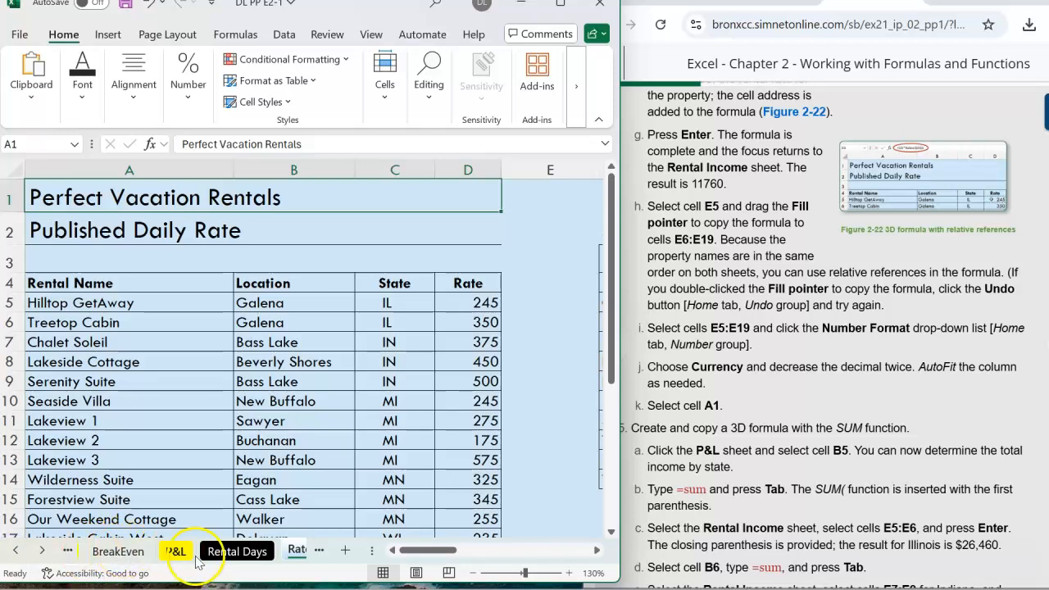
click(237, 551)
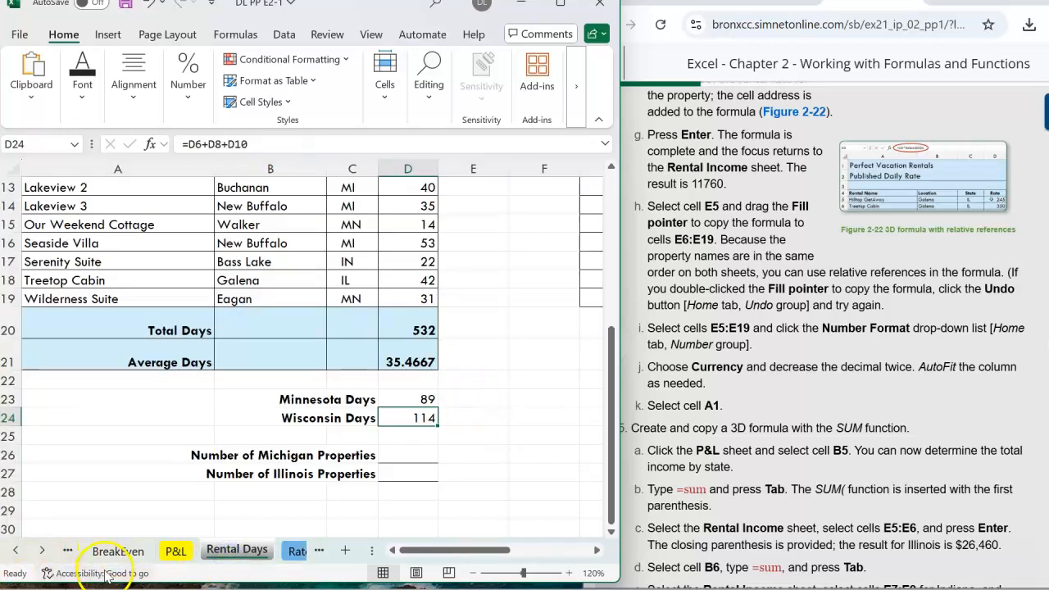
click(15, 550)
click(141, 558)
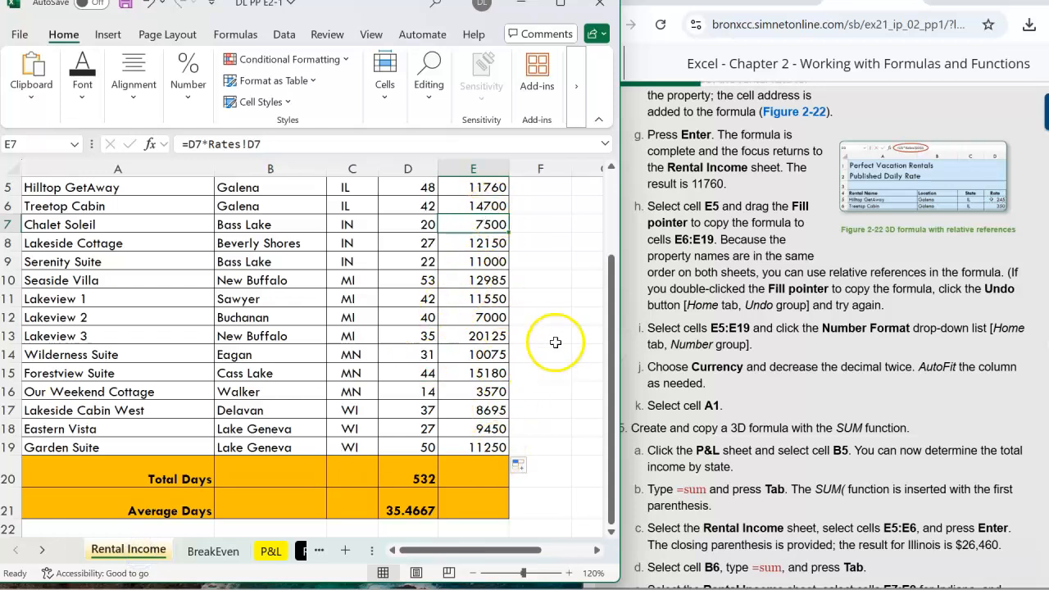
scroll(552, 345, up, 2)
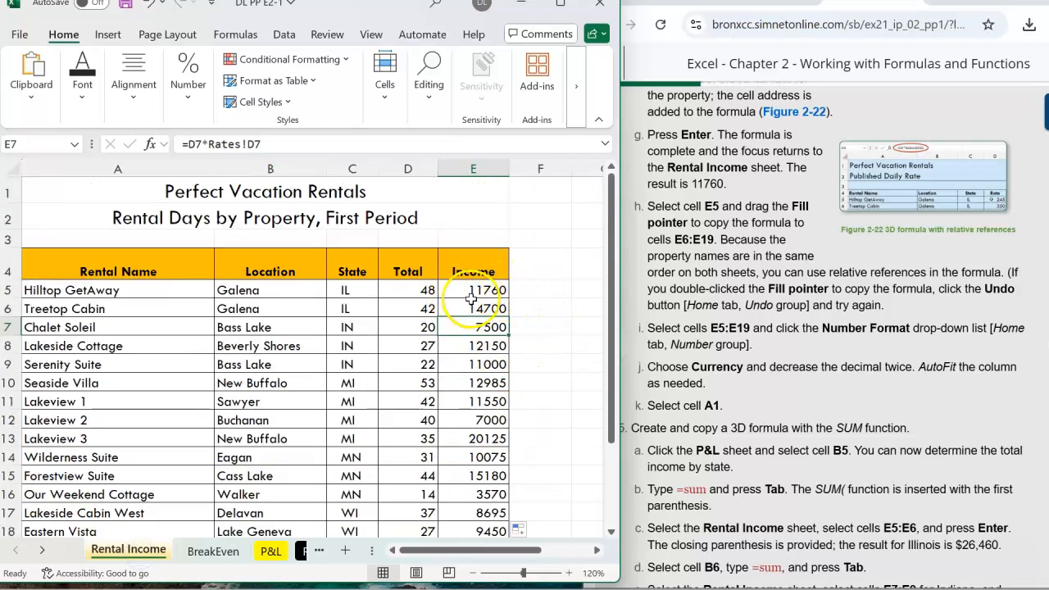
scroll(529, 316, down, 1)
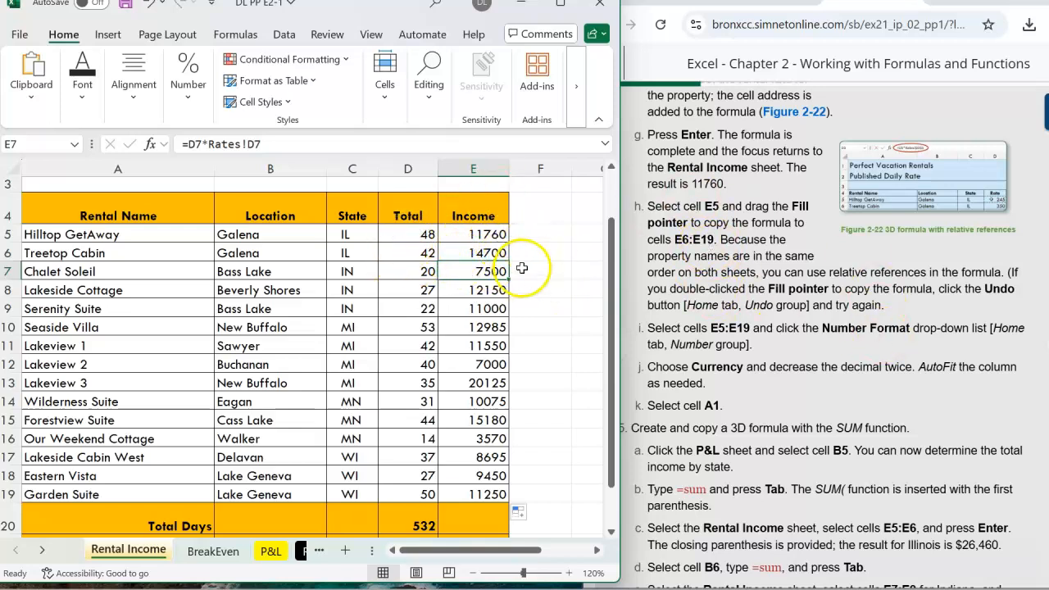
click(477, 236)
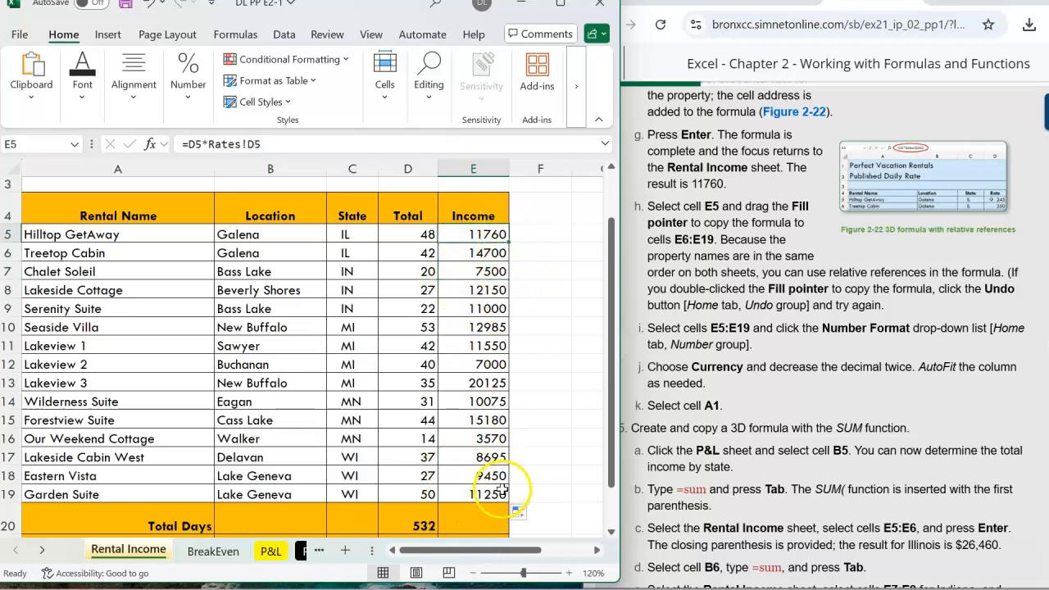
click(735, 267)
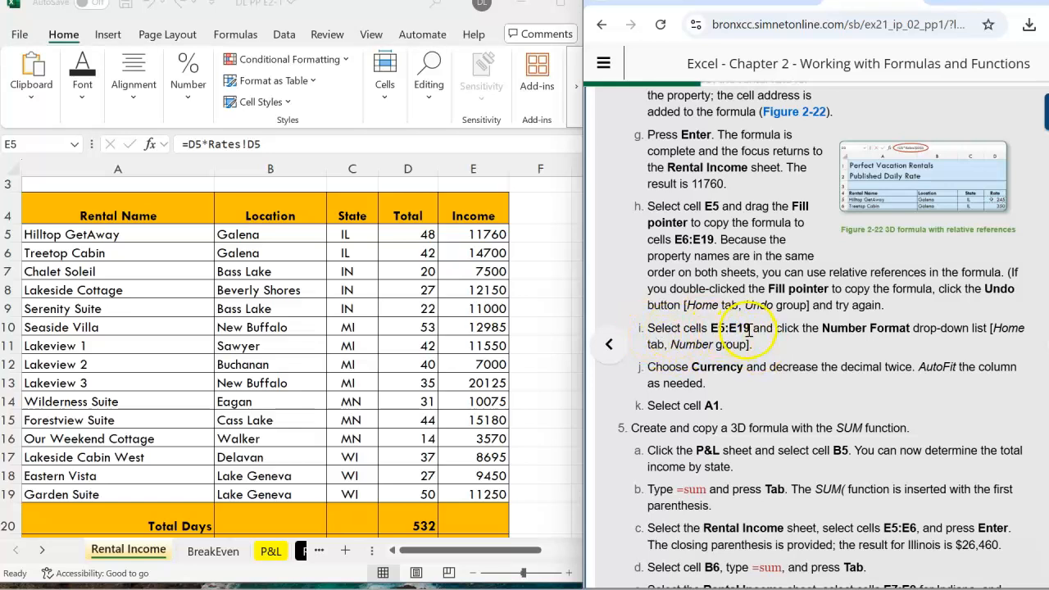
Apply the Accounting number format to the income cells E5:E19.
click(462, 234)
drag(463, 236, 470, 490)
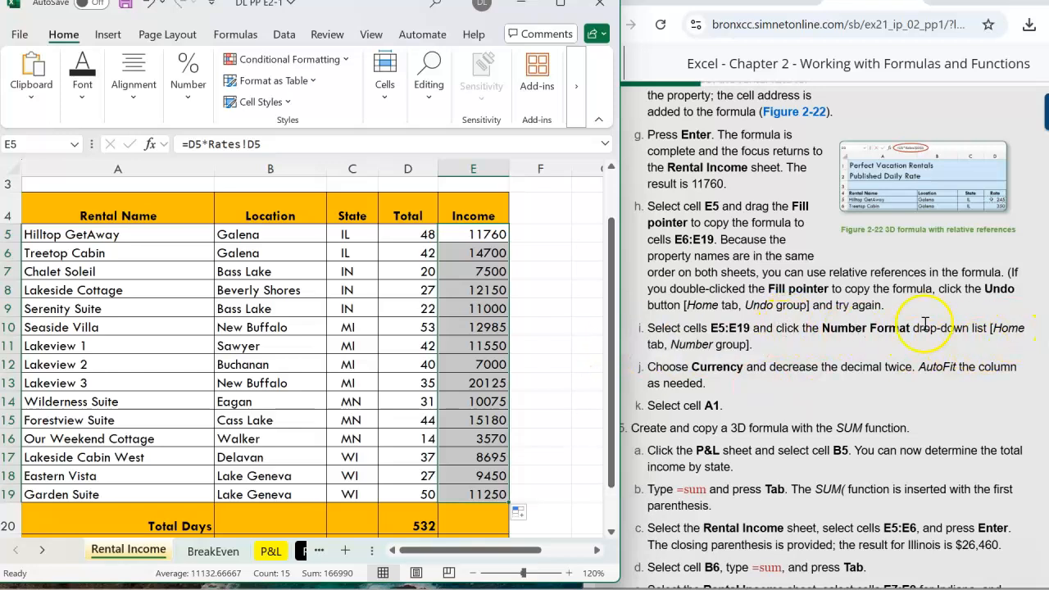
click(62, 38)
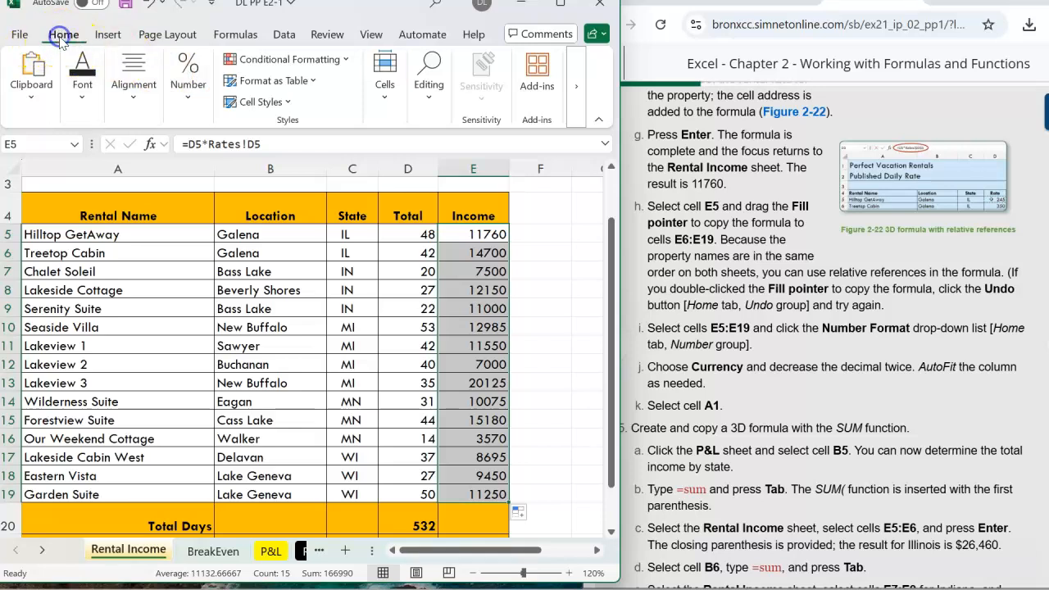
click(186, 102)
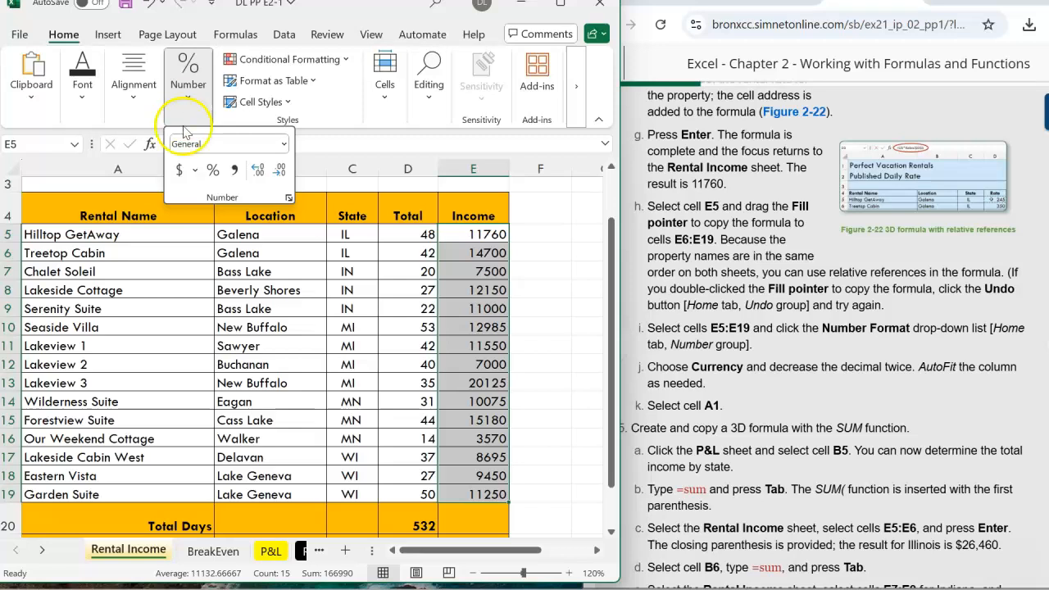
click(179, 171)
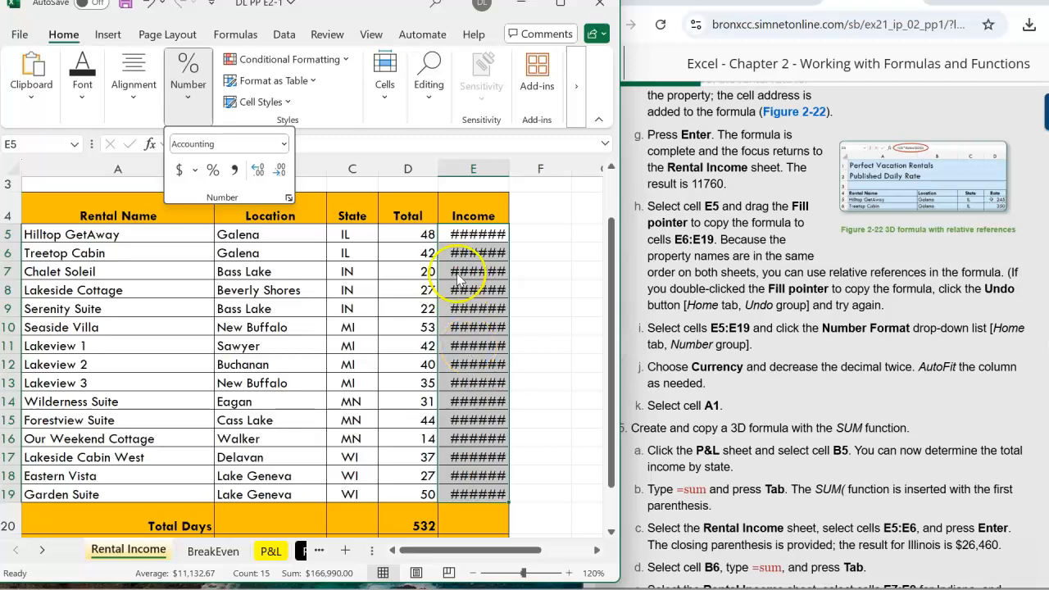
AutoFit the width of column E so the income values display fully.
click(476, 170)
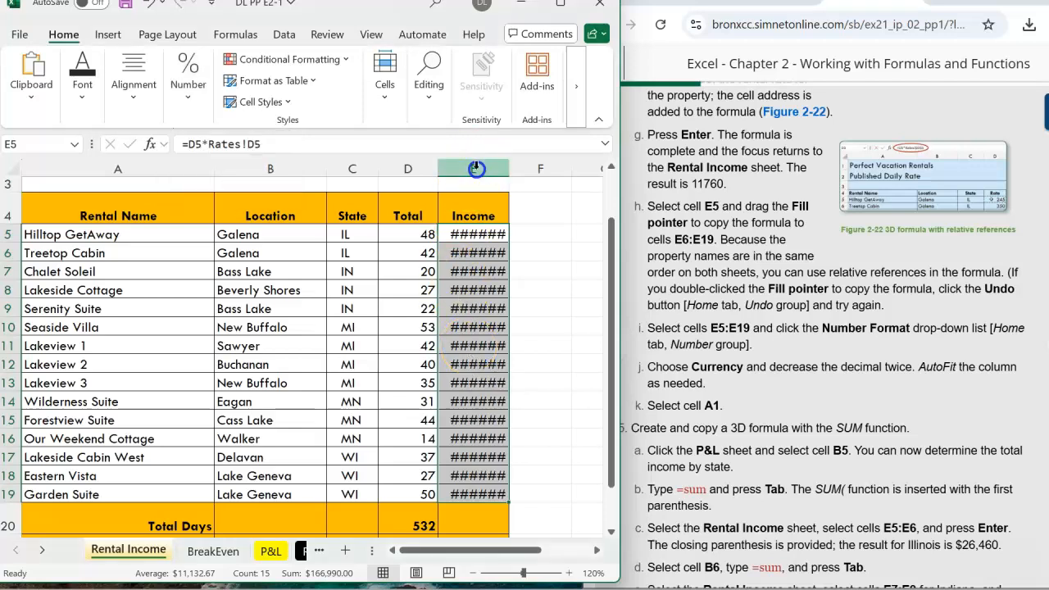
click(476, 169)
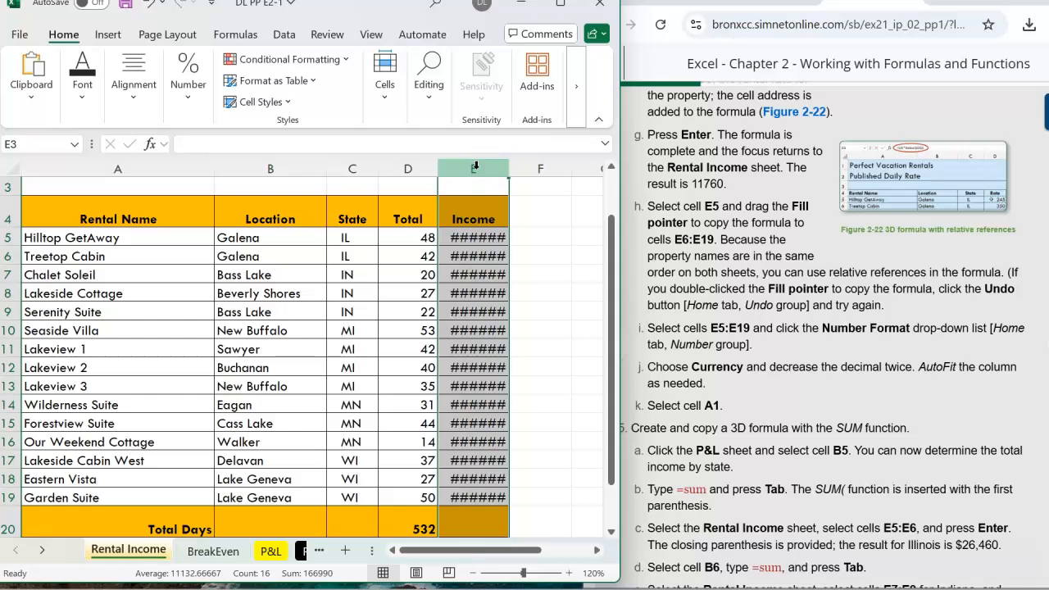
click(386, 94)
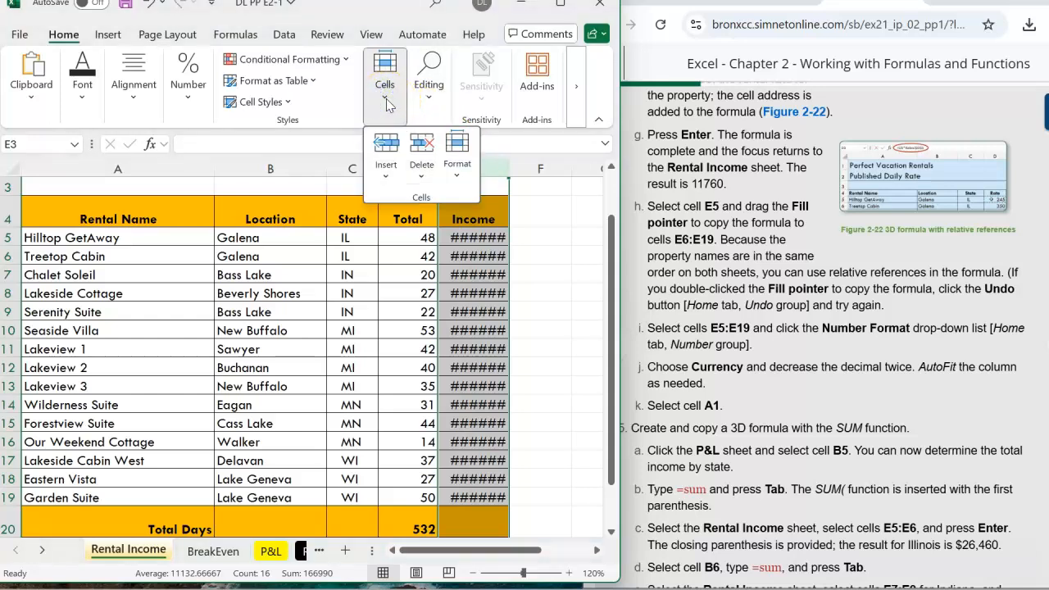
click(561, 4)
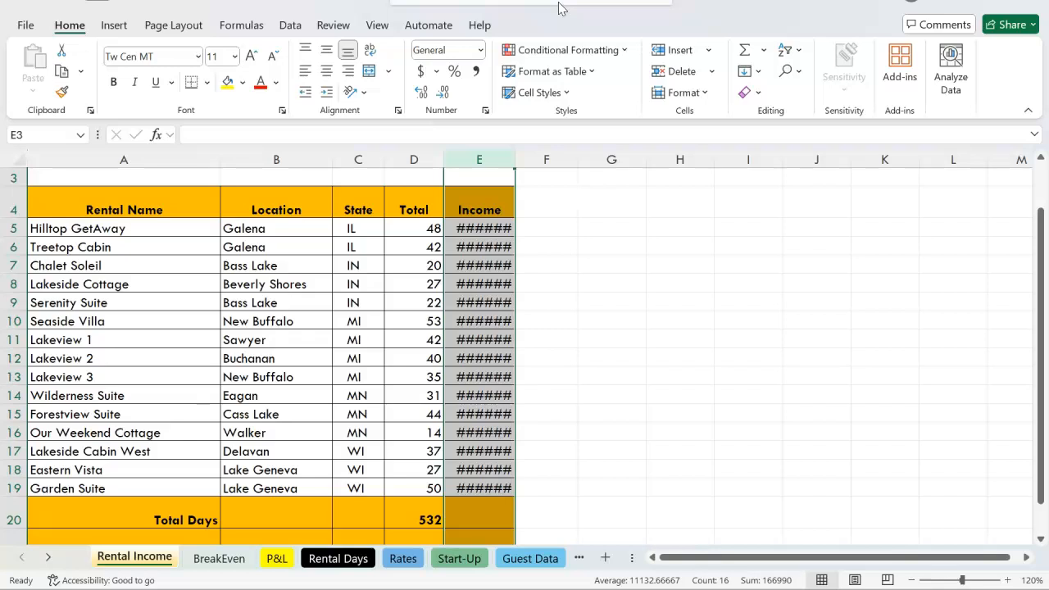
click(673, 94)
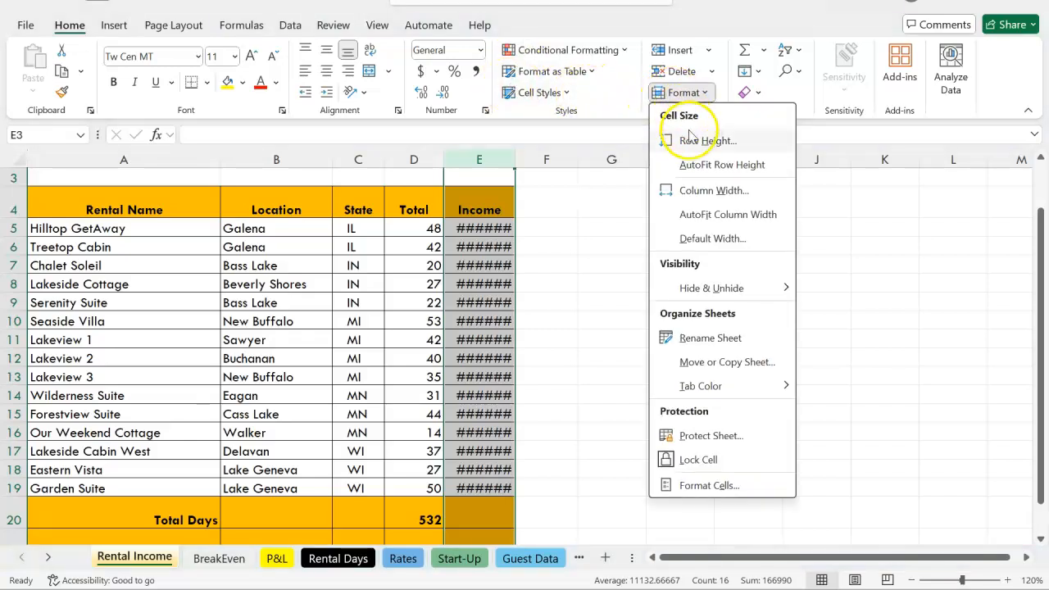
click(715, 216)
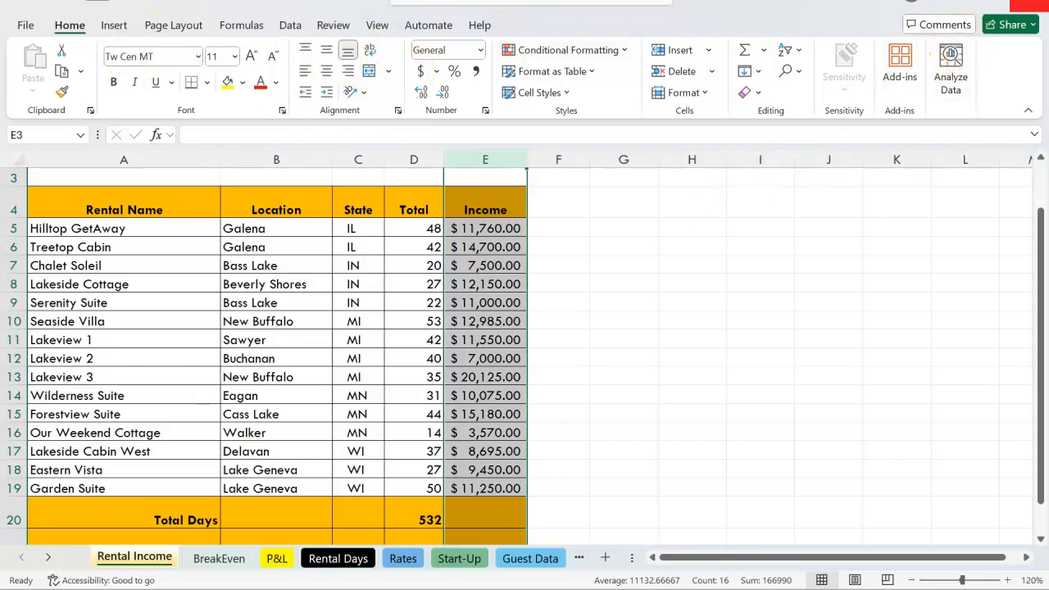
click(990, 2)
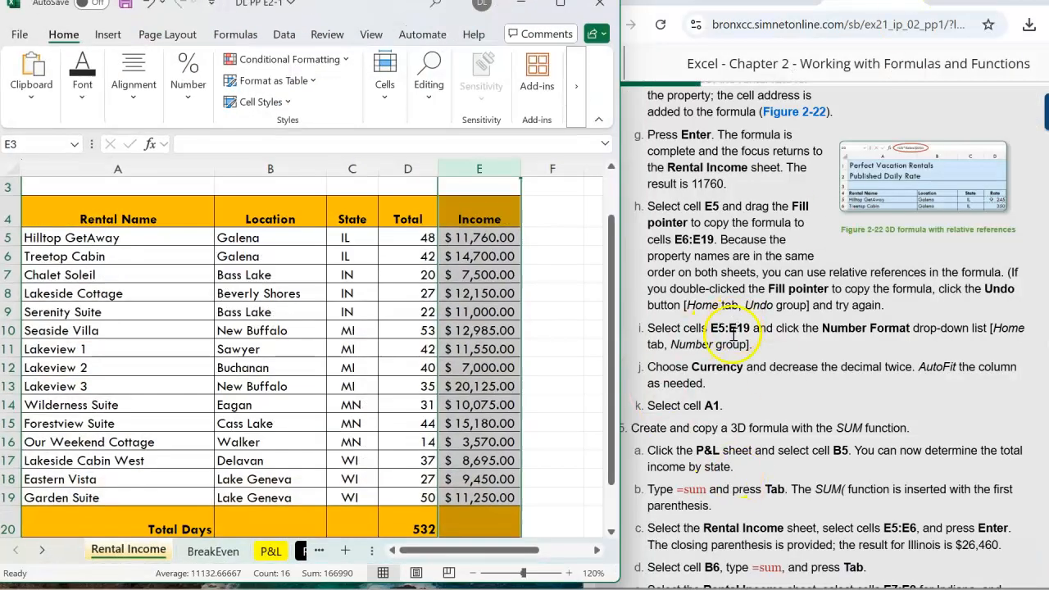
Review the formatting instructions and select cell A1 on the Rental Income sheet.
drag(692, 366, 743, 367)
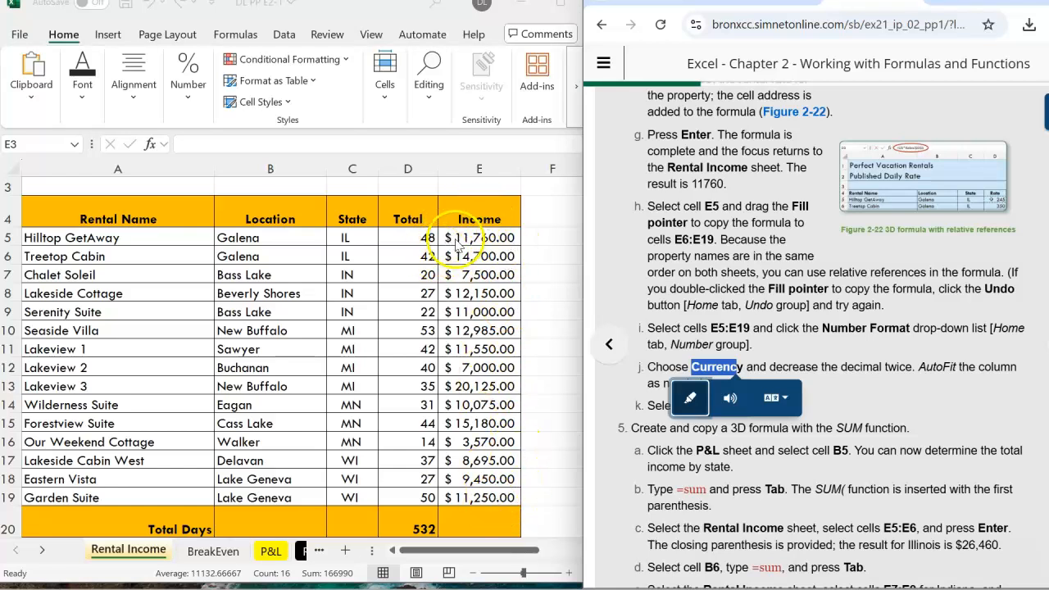
click(857, 305)
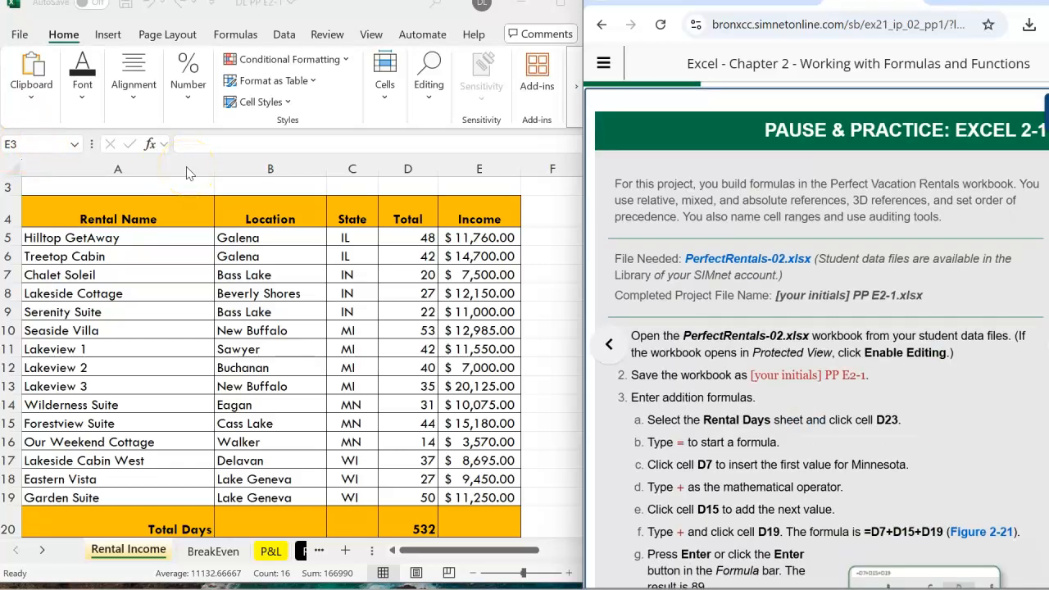
scroll(897, 356, down, 2)
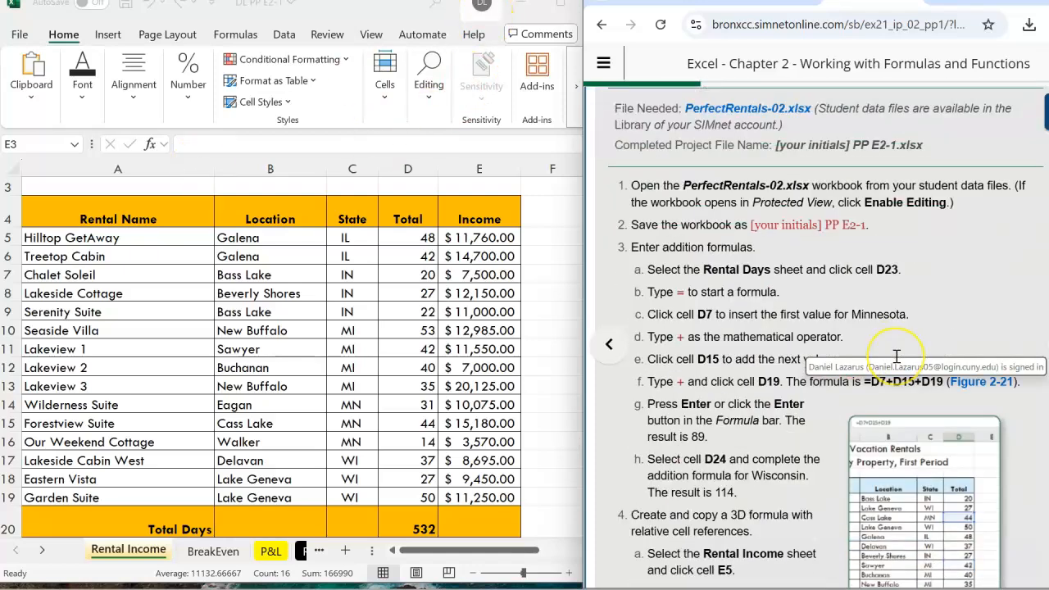
scroll(896, 356, down, 8)
scroll(897, 361, down, 1)
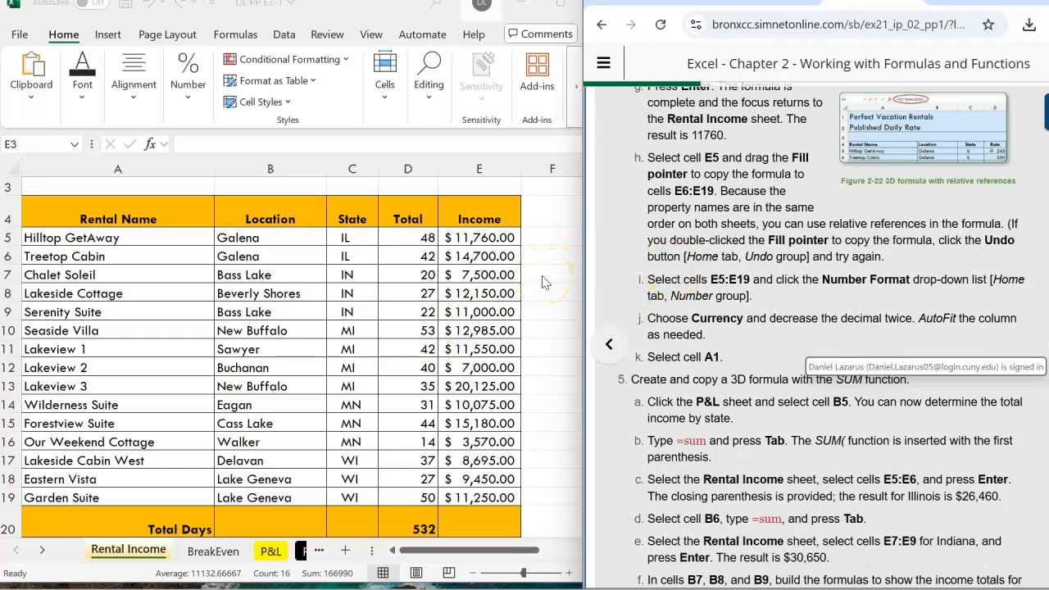
click(542, 279)
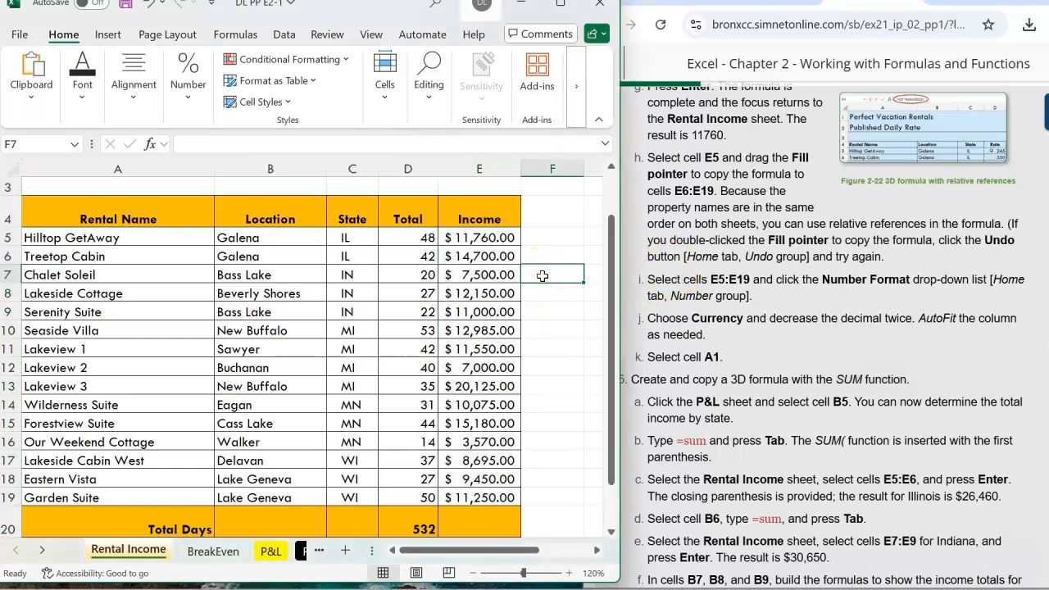
key(ctrl+Home)
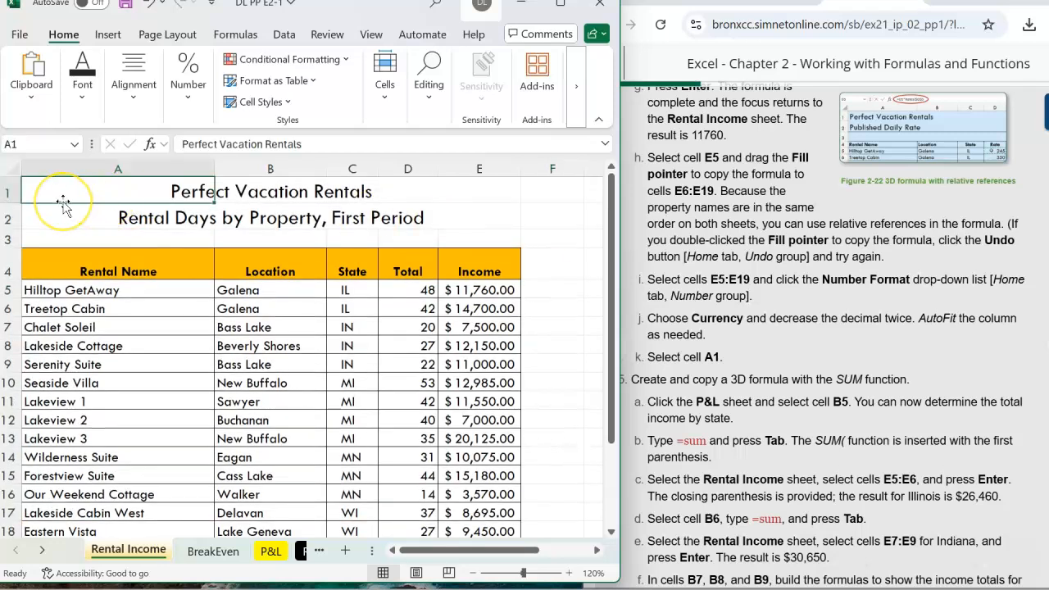
Switch to the P&L sheet and select cell B5 for the Illinois income total.
click(736, 339)
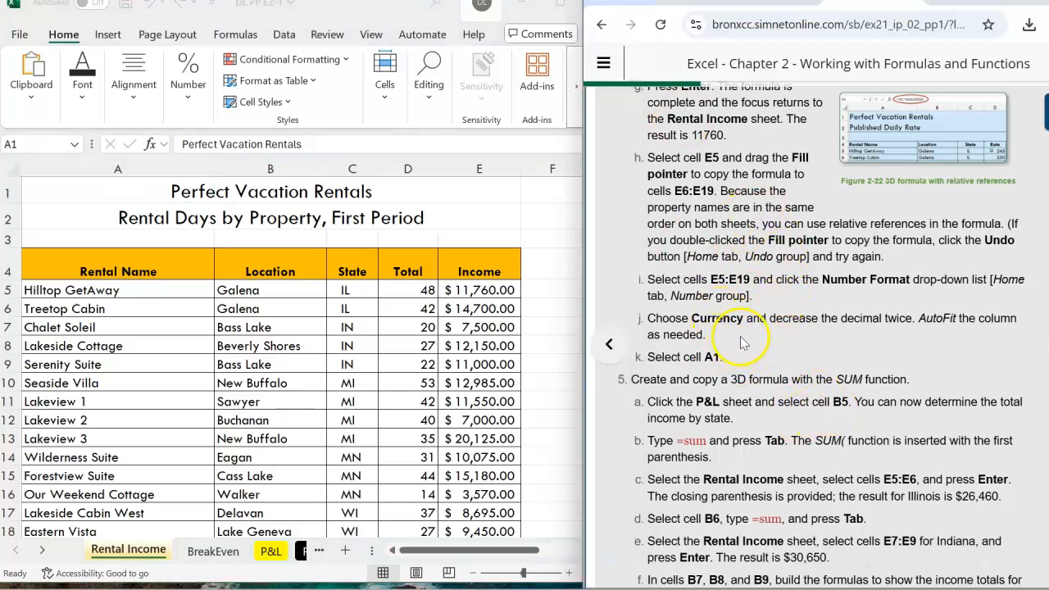
scroll(740, 343, down, 3)
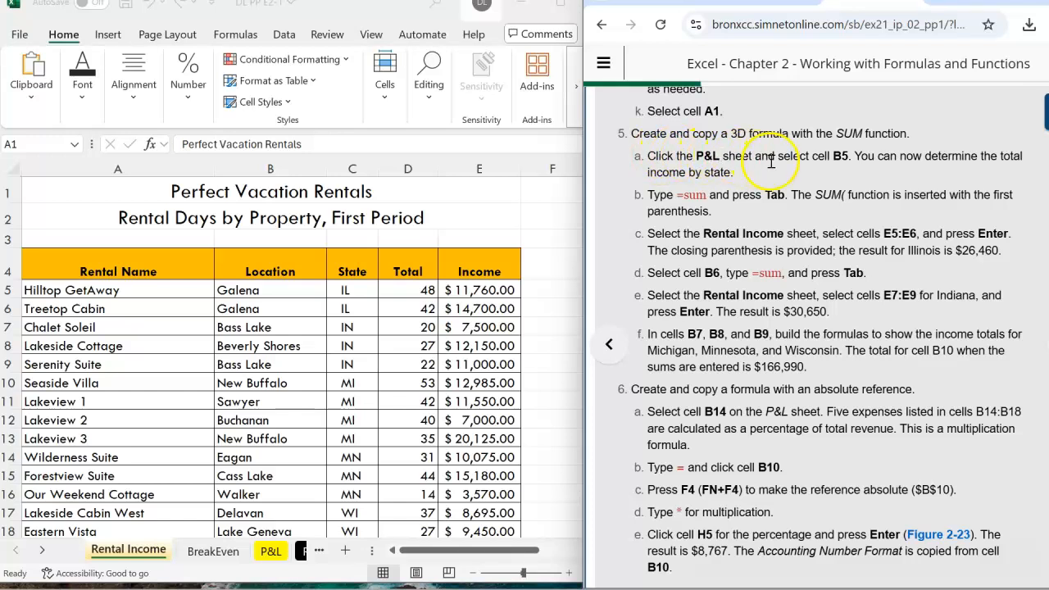
click(270, 553)
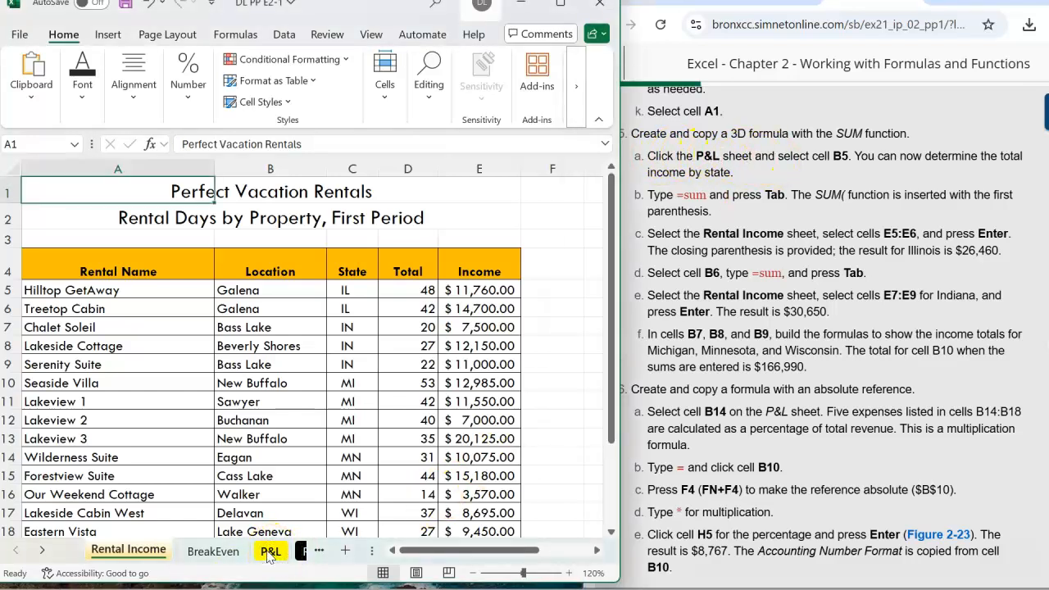
click(270, 552)
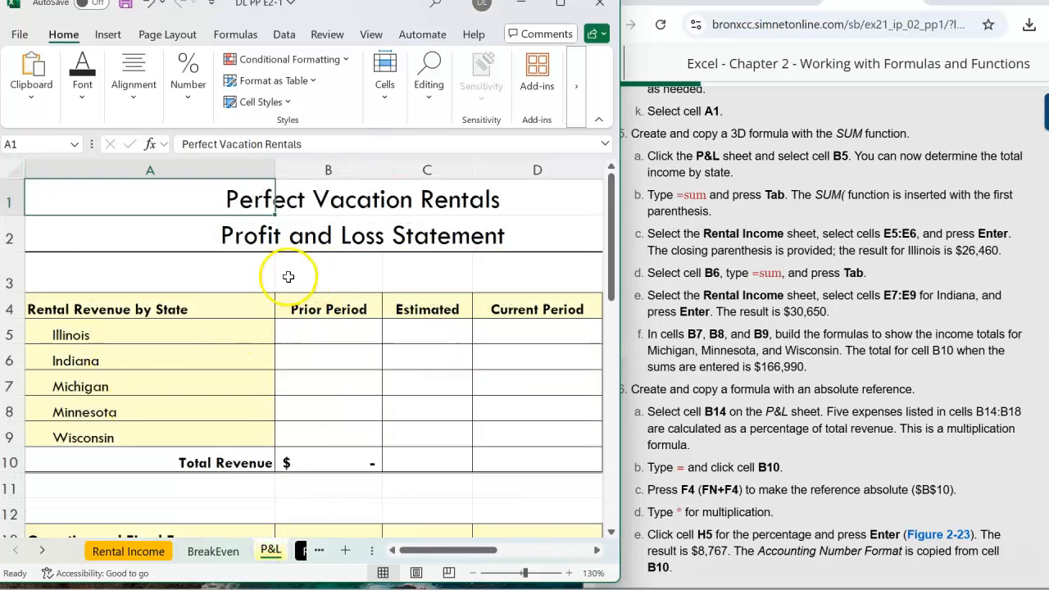
drag(270, 552, 178, 336)
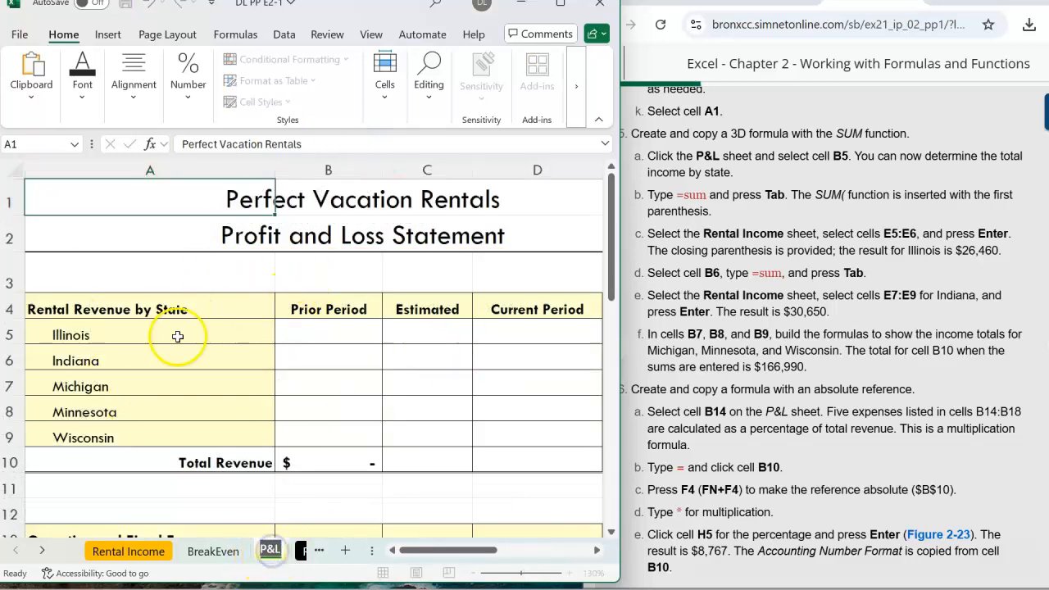
click(786, 229)
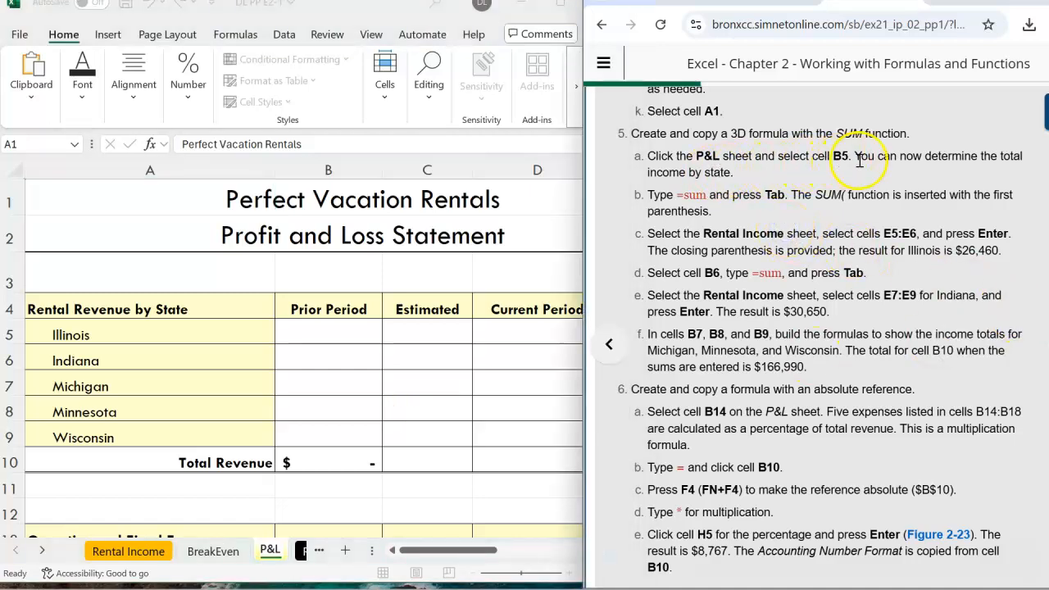
click(21, 146)
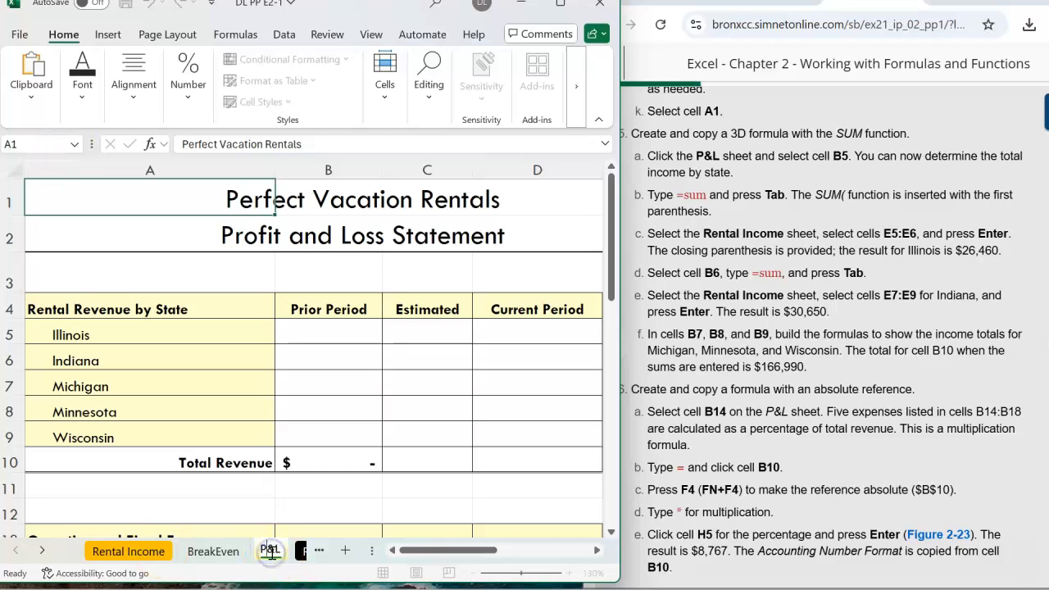
click(318, 385)
click(55, 144)
text(b5)
key(Return)
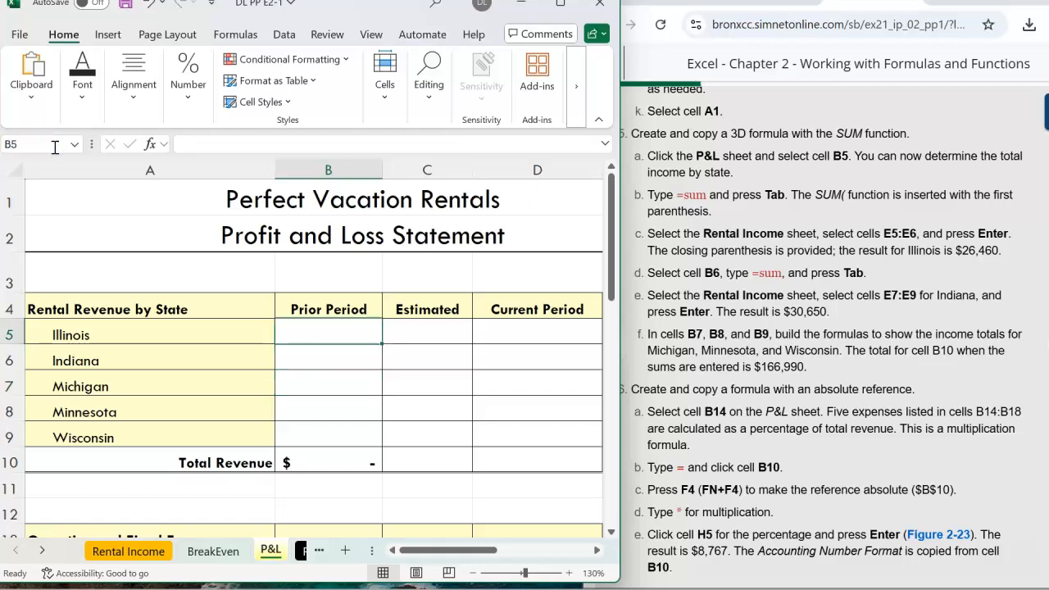
click(308, 332)
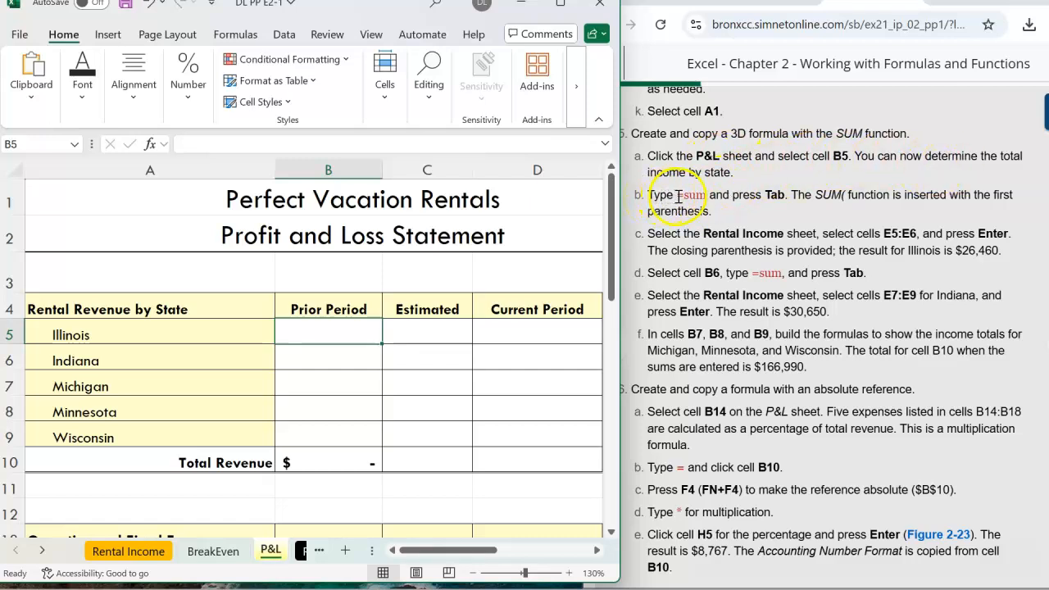
Enter a 3D SUM formula in B5 totalling the Rental Income sheet's cells E5:E6 for Illinois.
click(279, 143)
text(=sum)
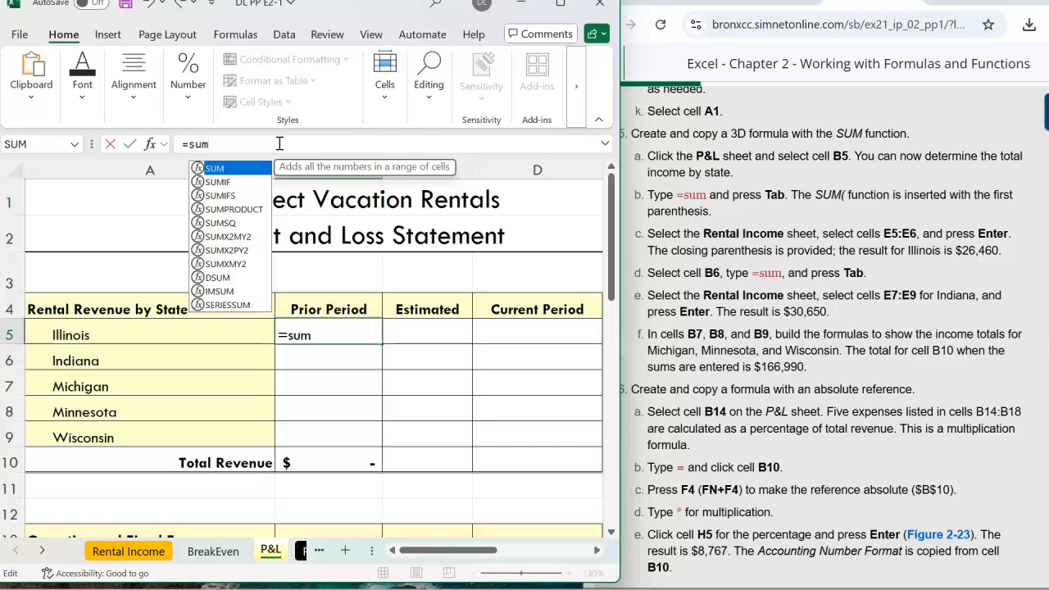
key(Tab)
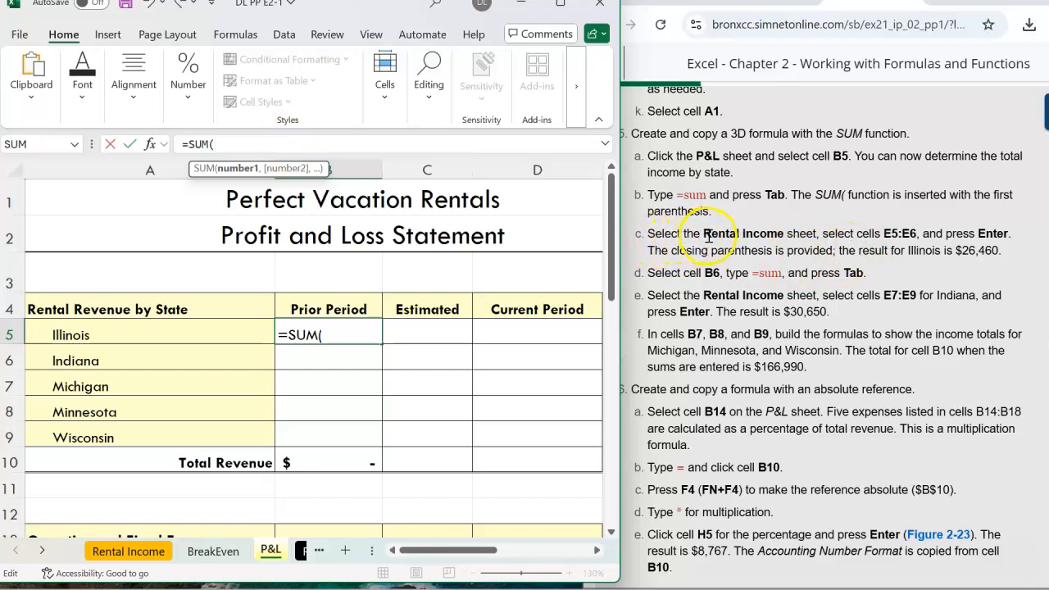
click(128, 553)
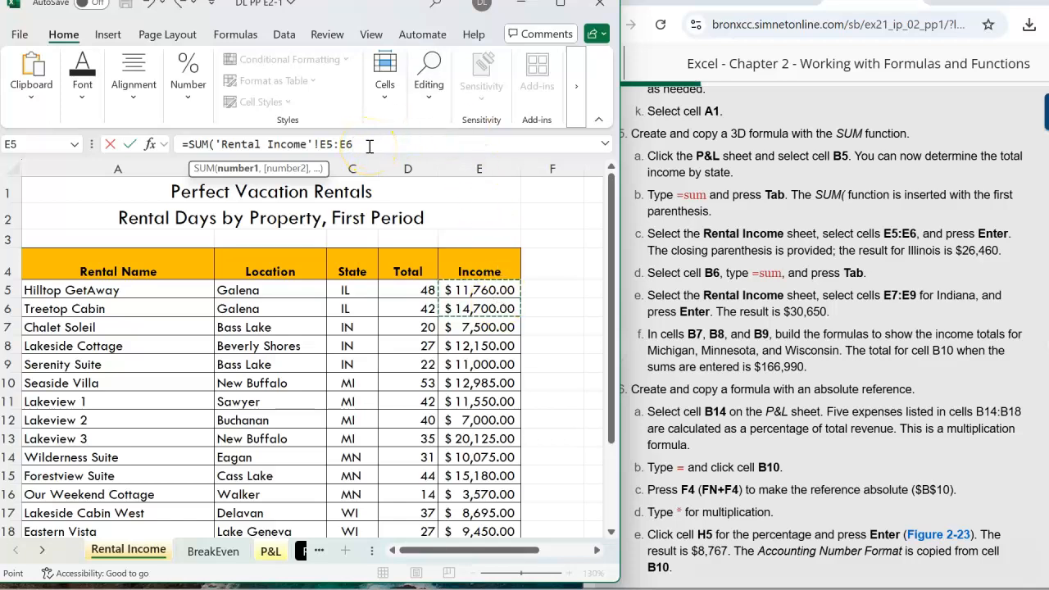
key(Return)
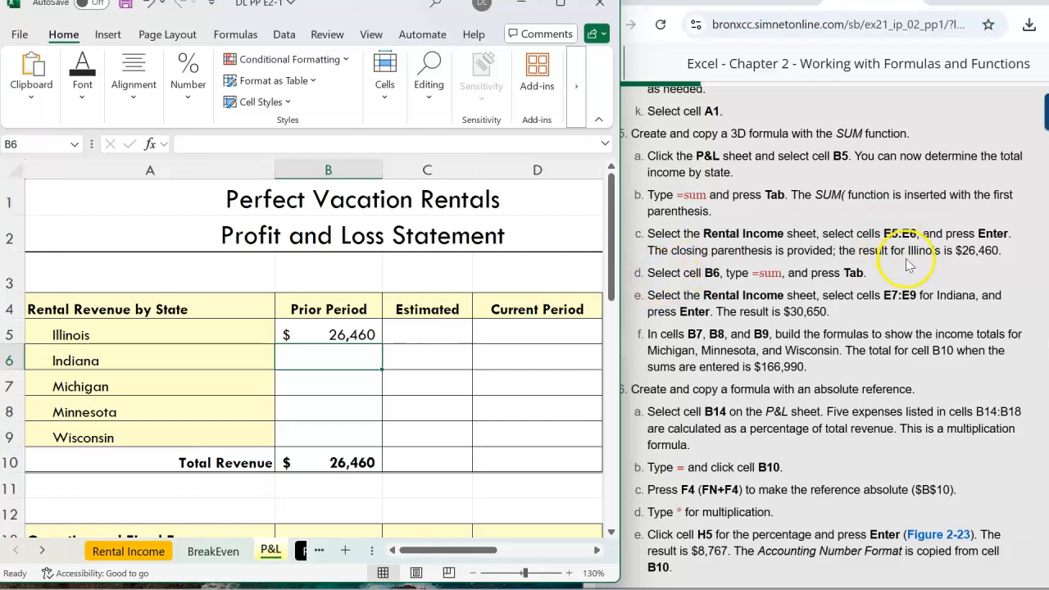
click(341, 335)
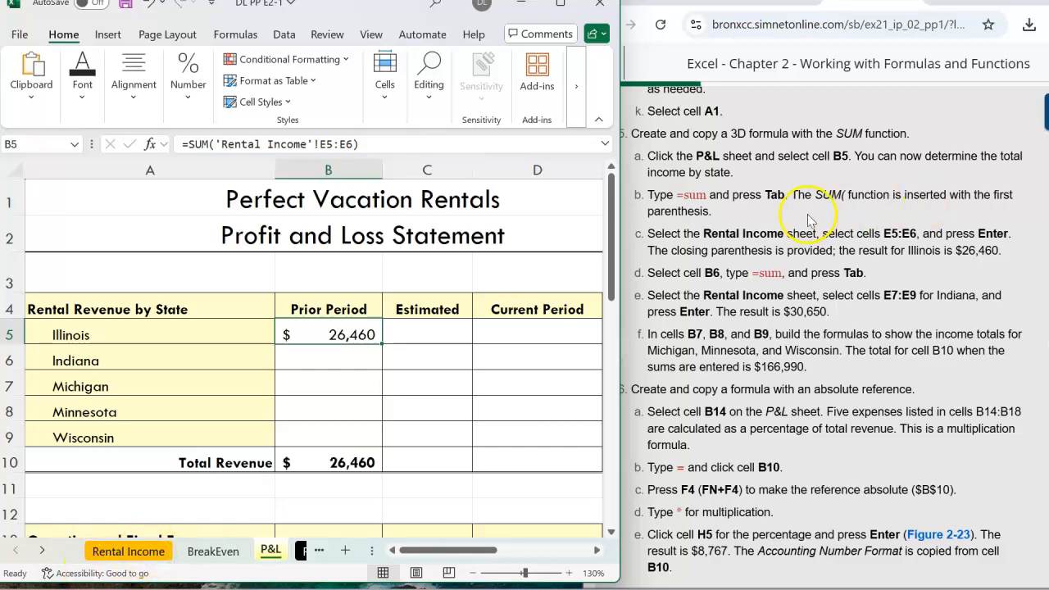
click(755, 235)
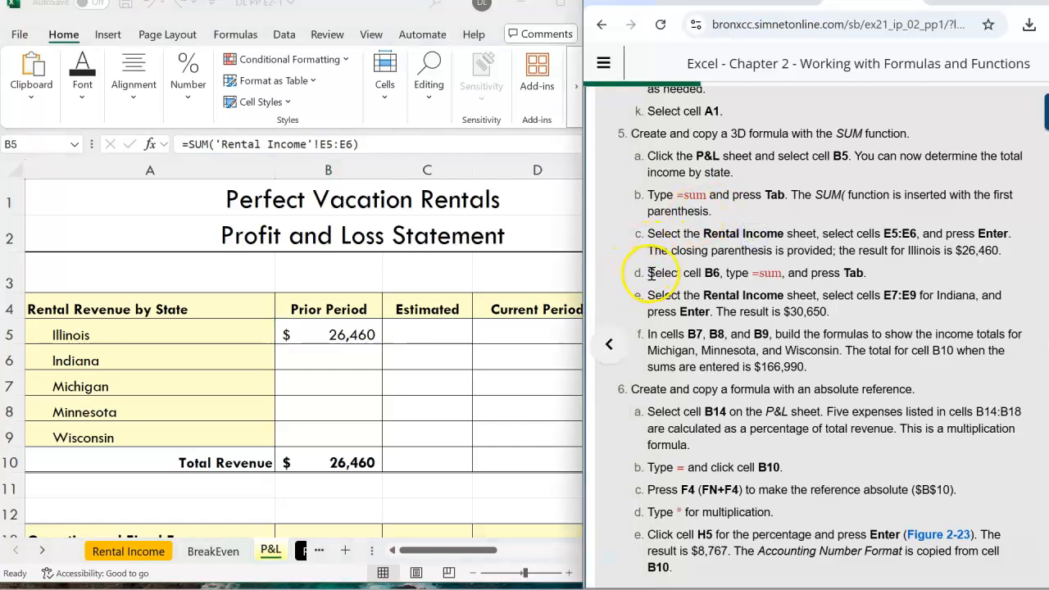
Enter a 3D SUM formula in B6 totalling the Rental Income sheet's cells E7:E9 for Indiana.
click(331, 356)
click(331, 356)
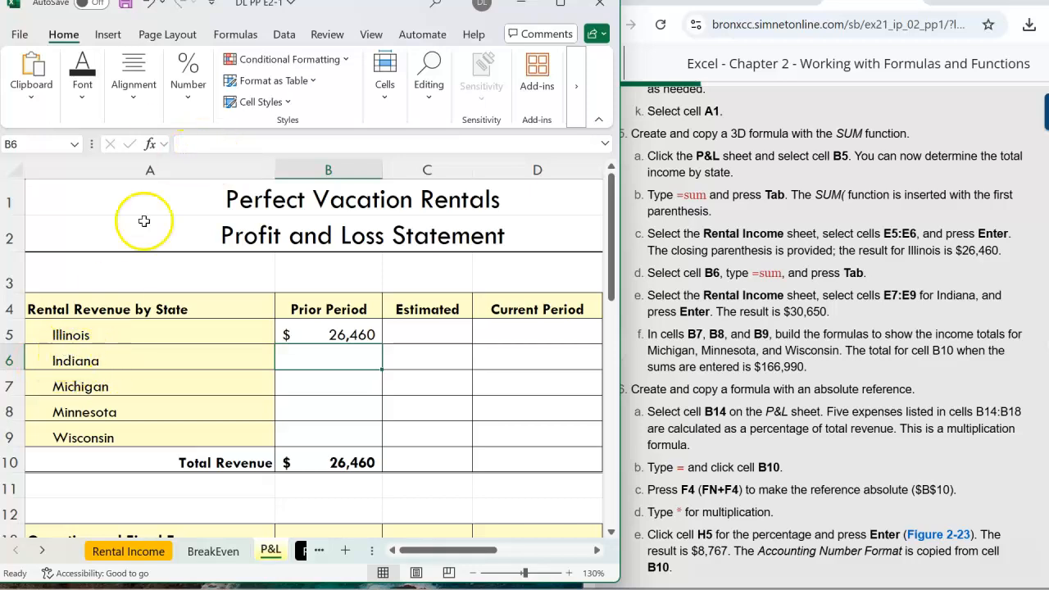
click(195, 144)
text(=)
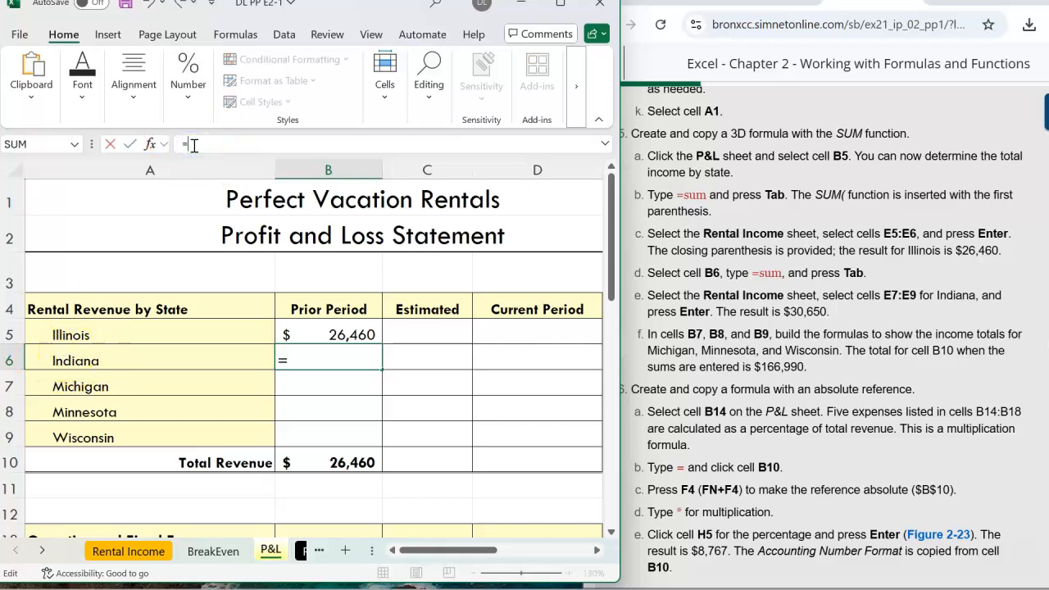
text(s)
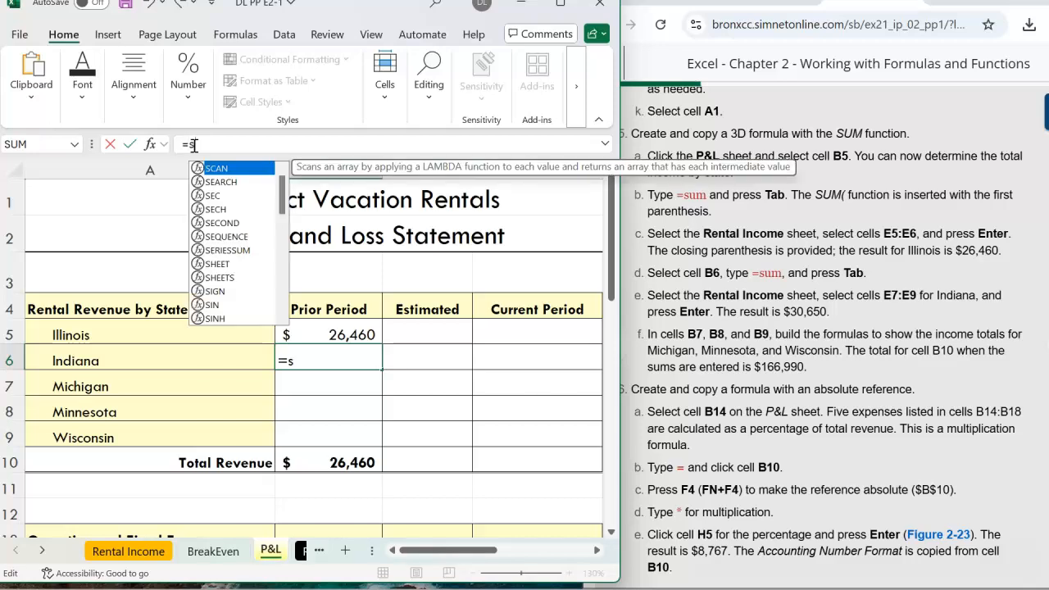
text(um)
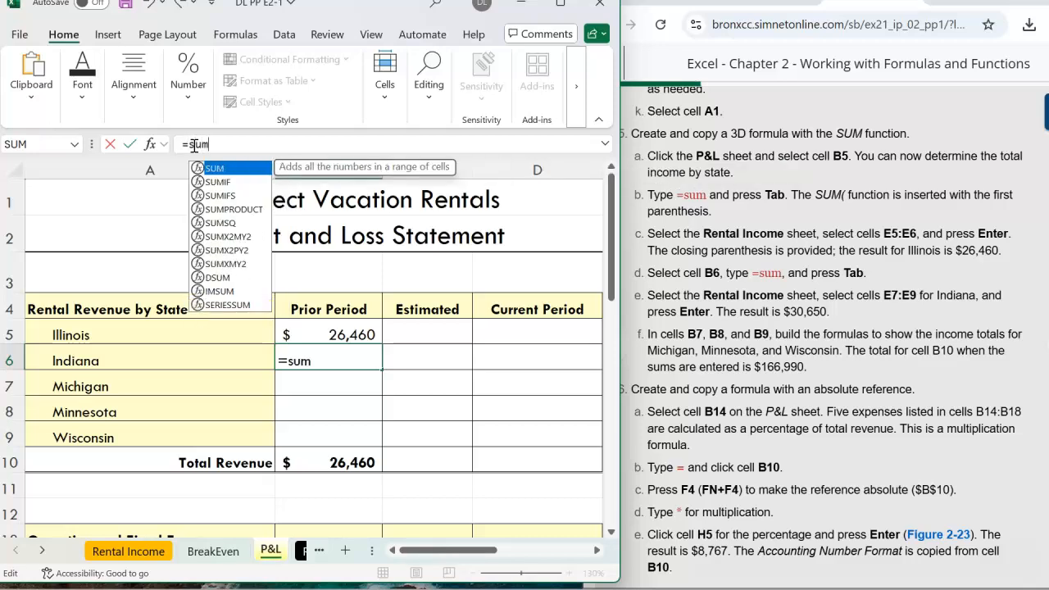
key(Tab)
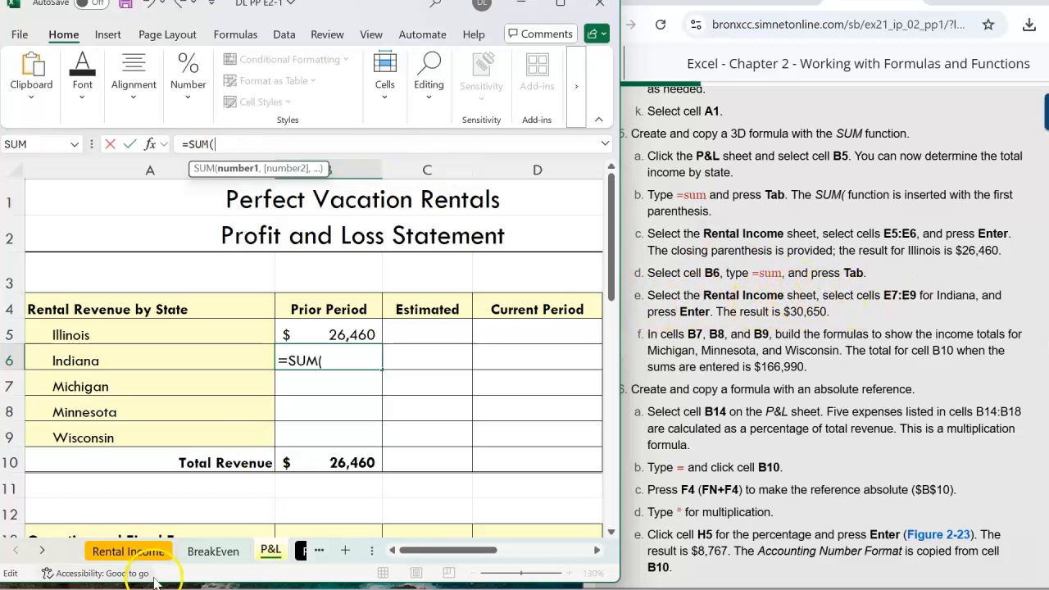
click(123, 554)
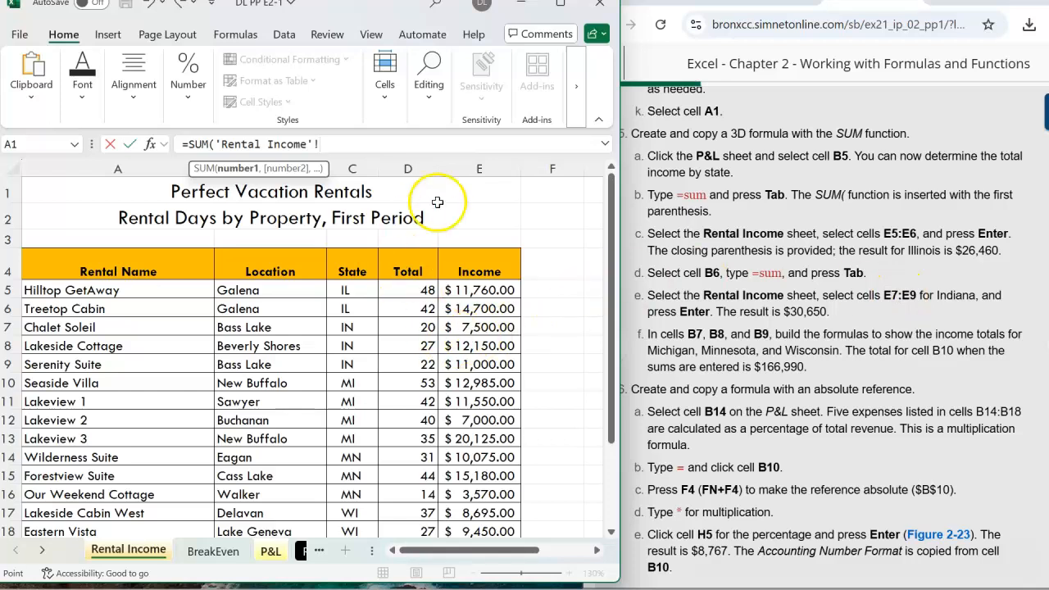
click(475, 328)
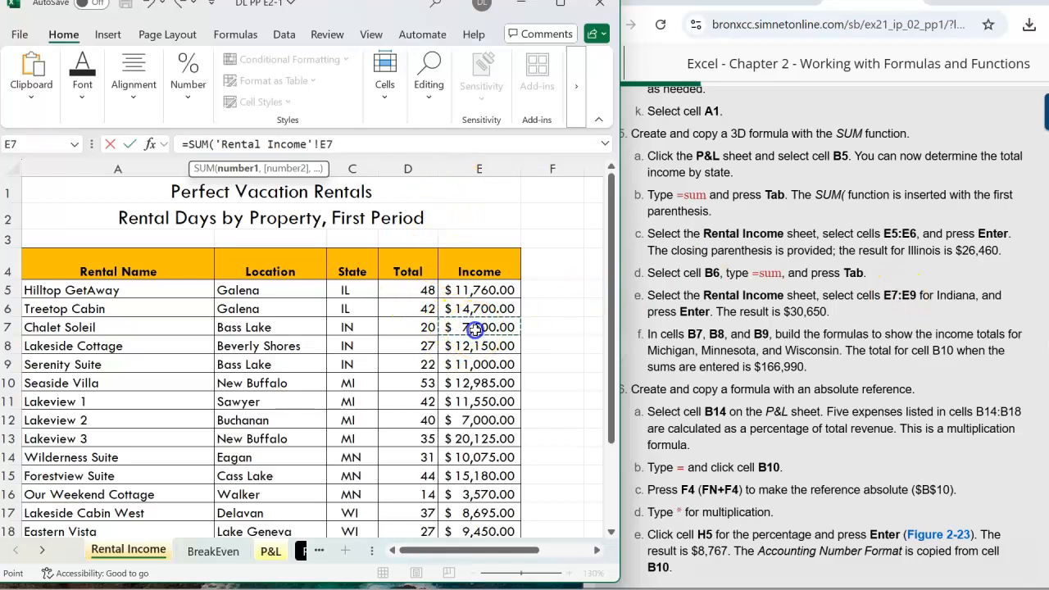
drag(476, 329, 477, 364)
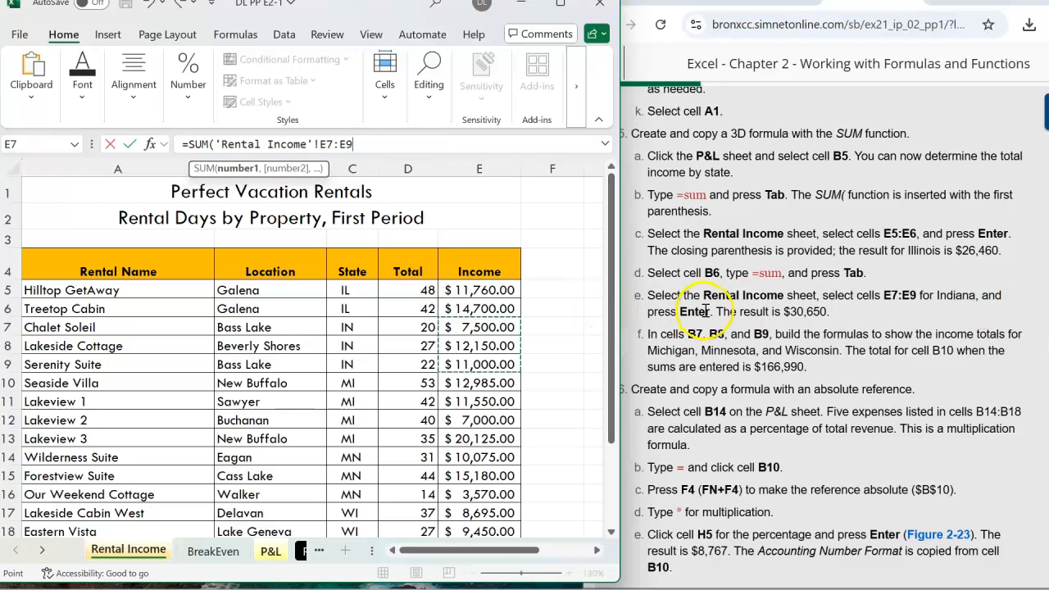
key(Return)
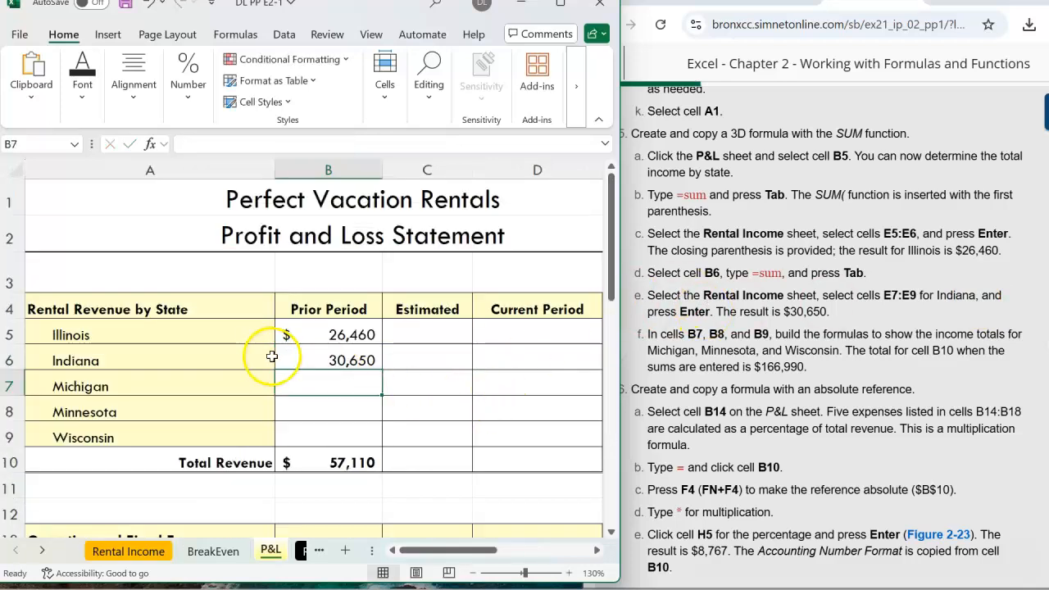
Apply the Accounting number format with no decimal places to cell B6.
click(330, 363)
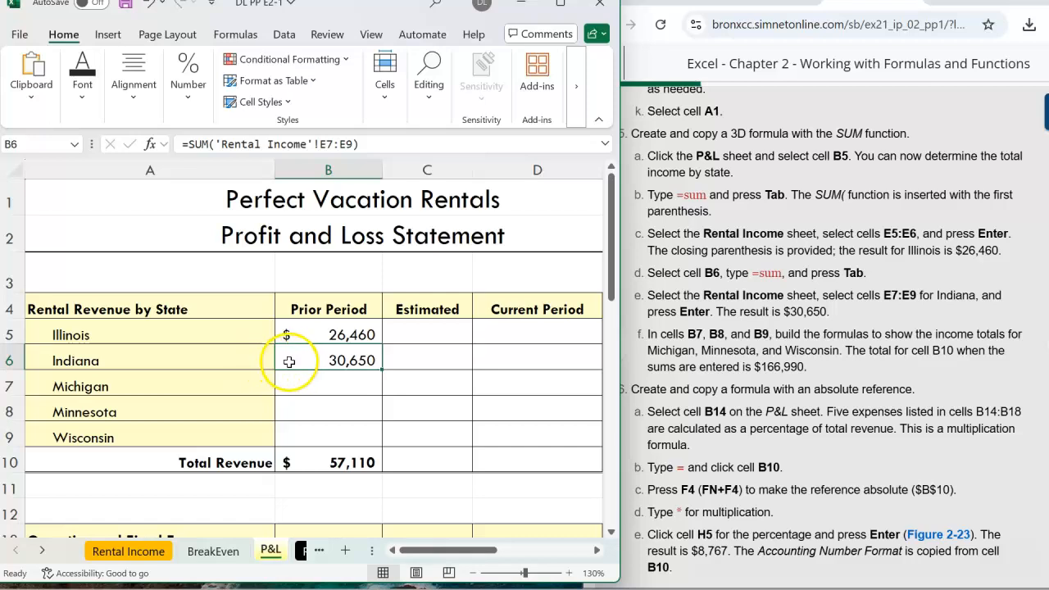
click(187, 97)
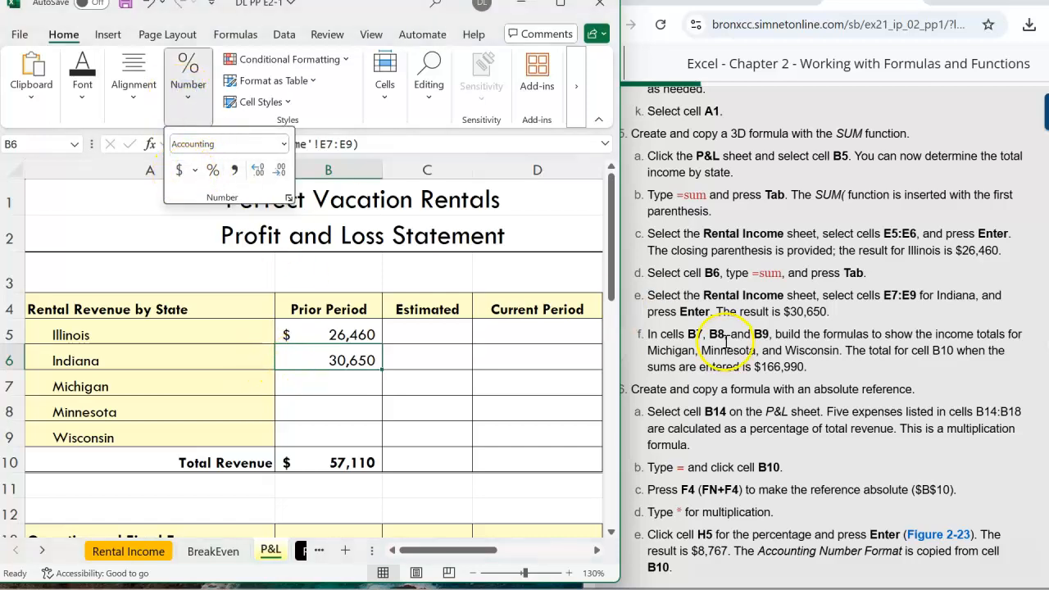
click(180, 171)
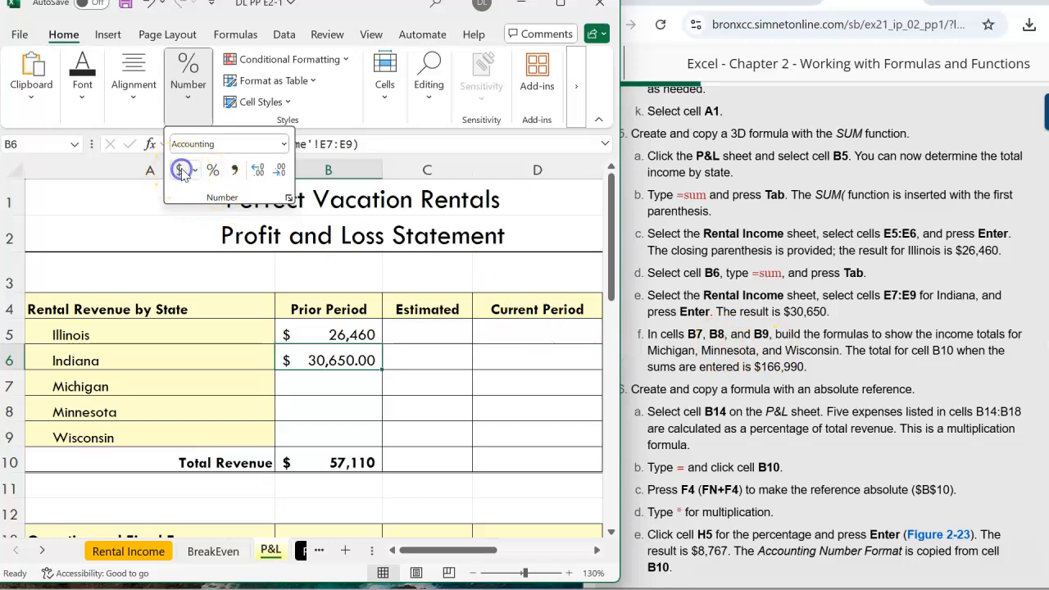
click(281, 170)
click(279, 170)
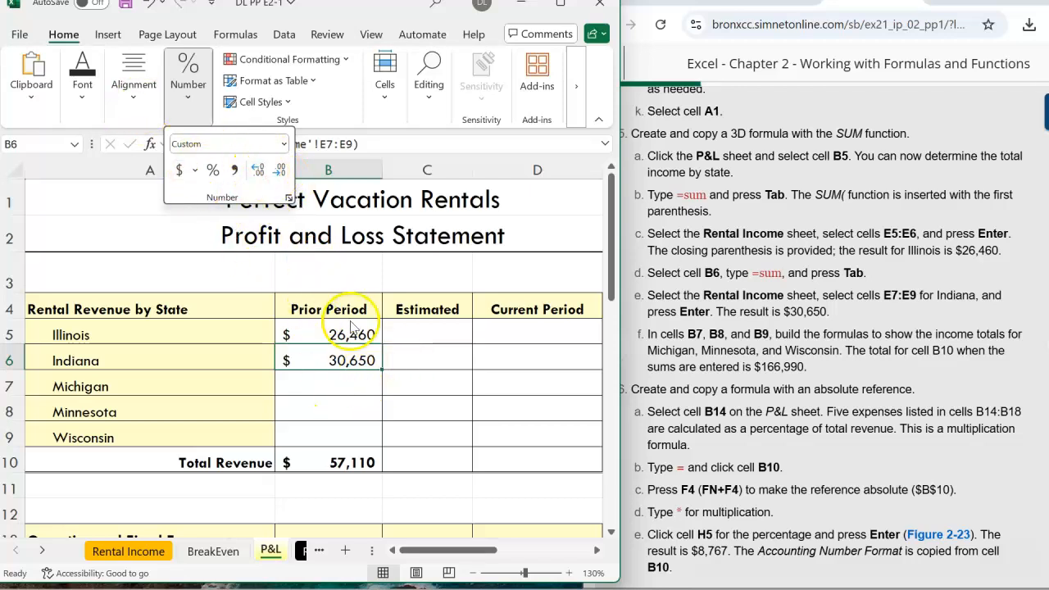
Enter a 3D SUM formula in B7 totalling the Rental Income sheet's cells E10:E13 for Michigan.
click(332, 388)
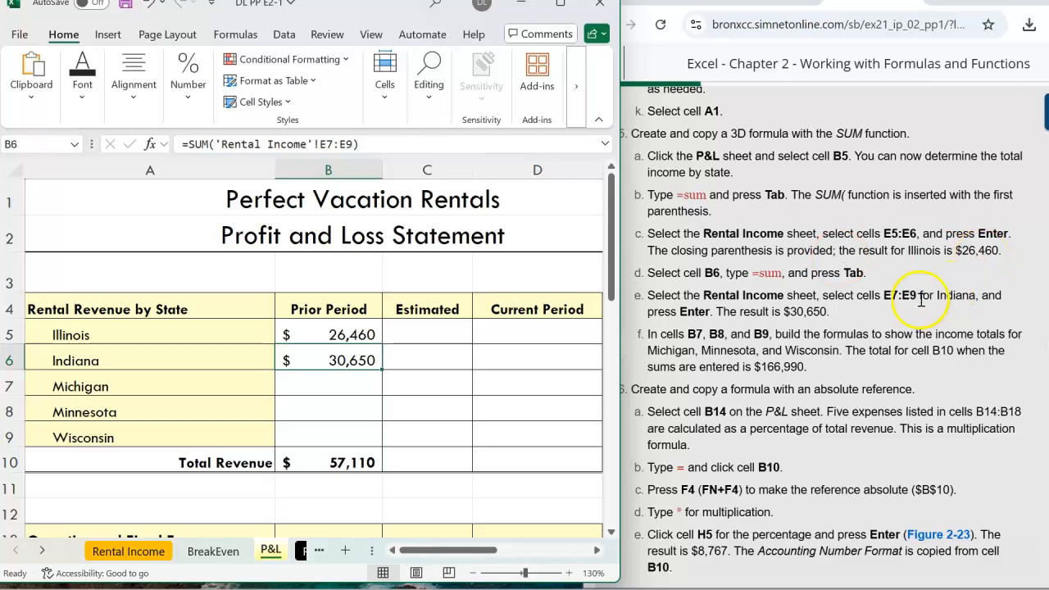
drag(831, 313, 790, 313)
click(728, 290)
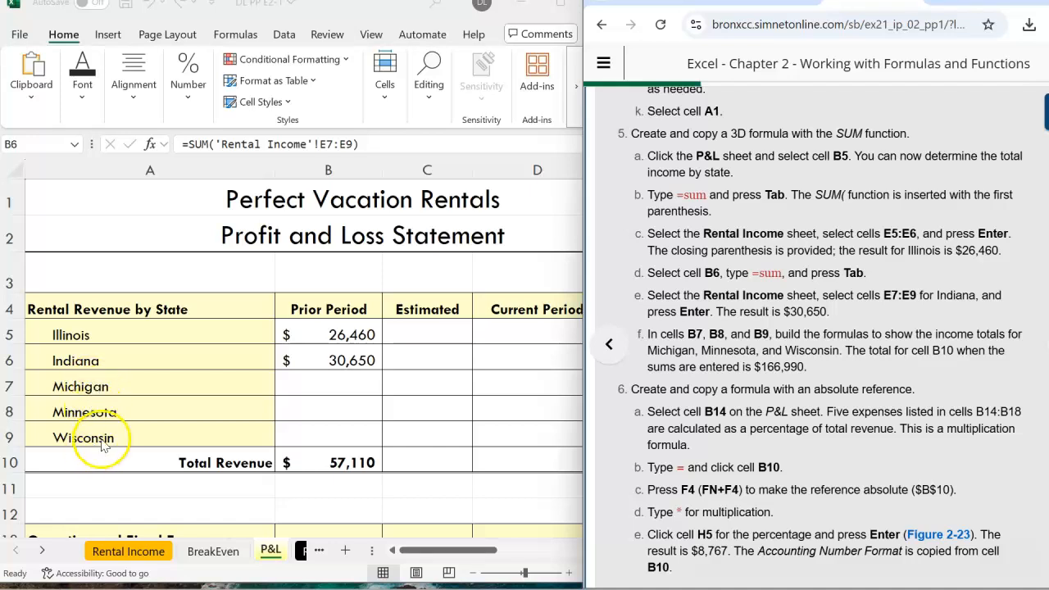
click(333, 391)
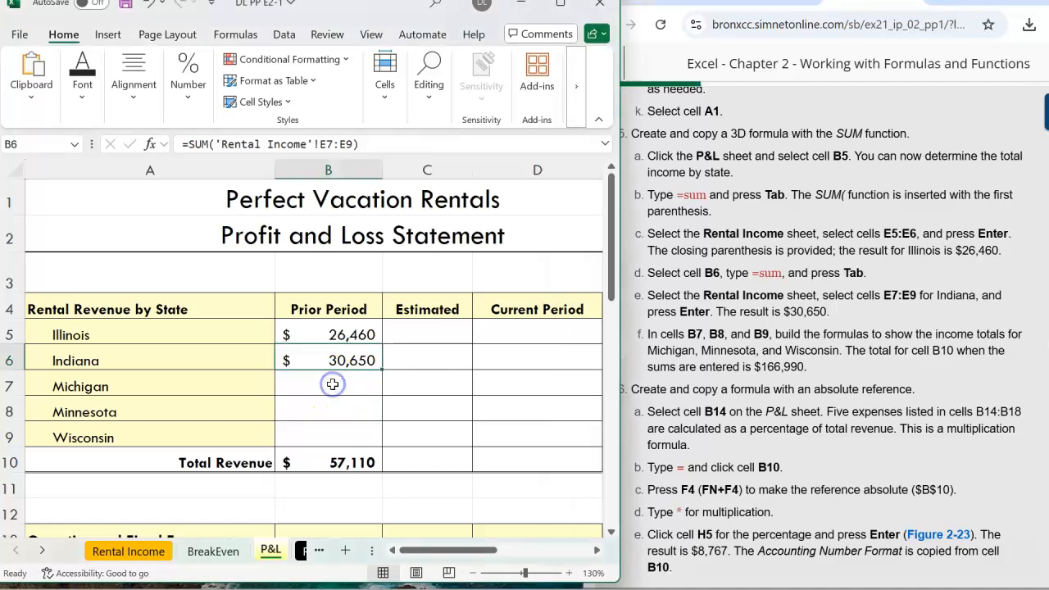
click(201, 146)
text(=)
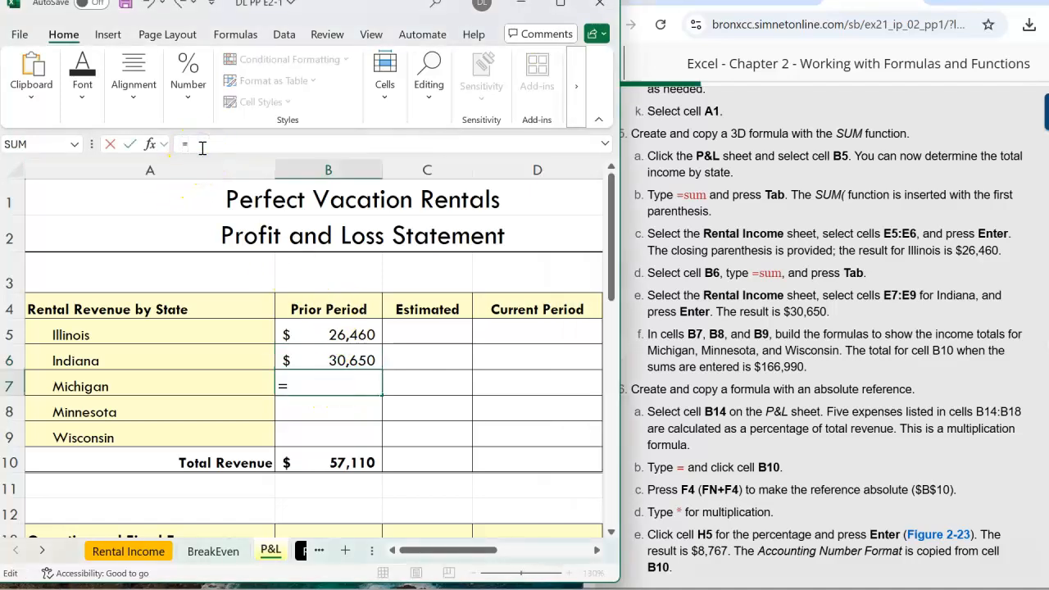
text(sum)
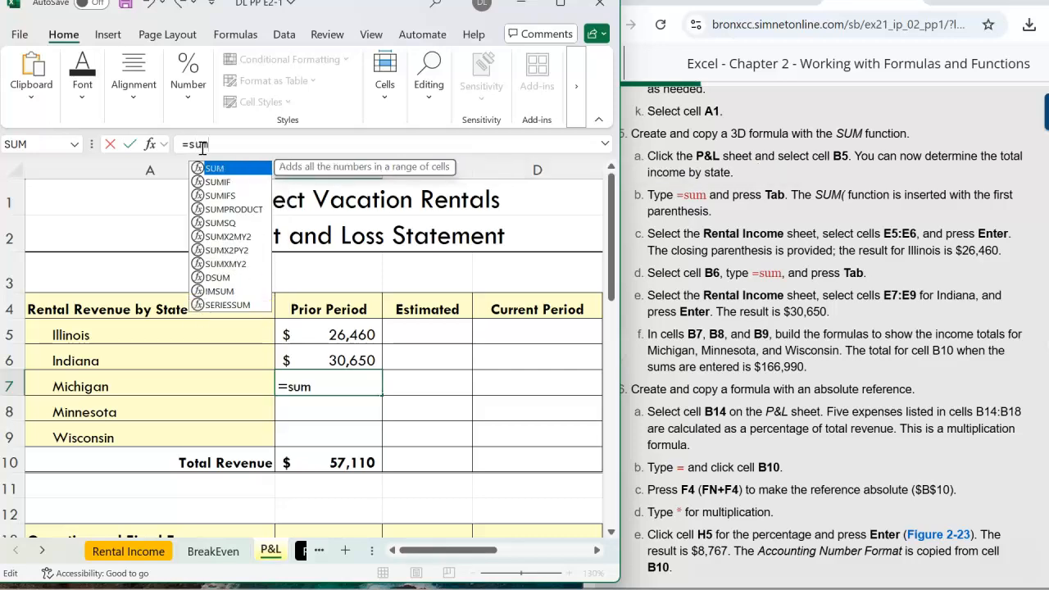
key(Tab)
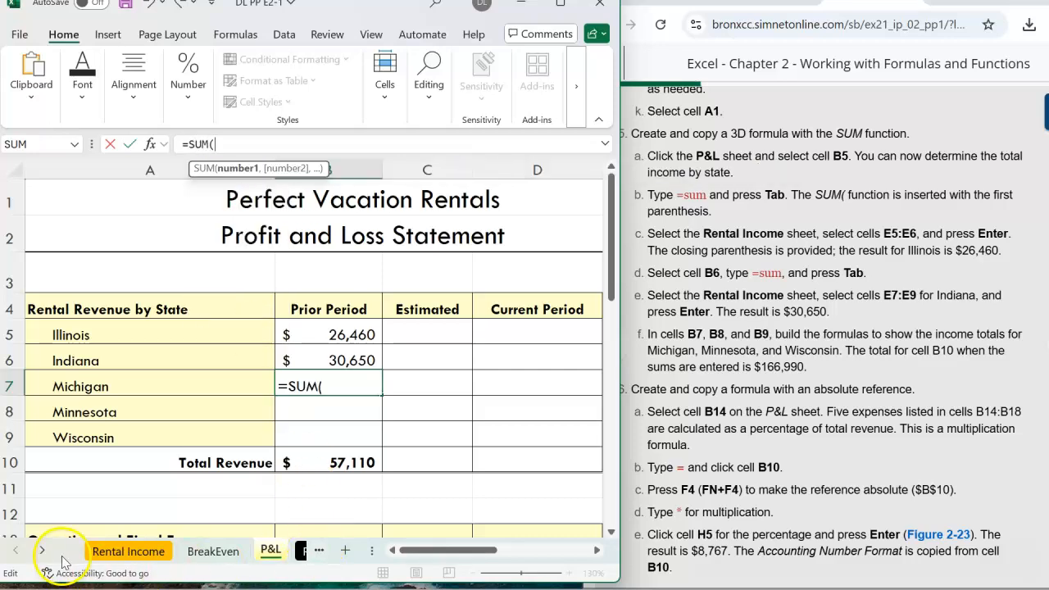
click(115, 551)
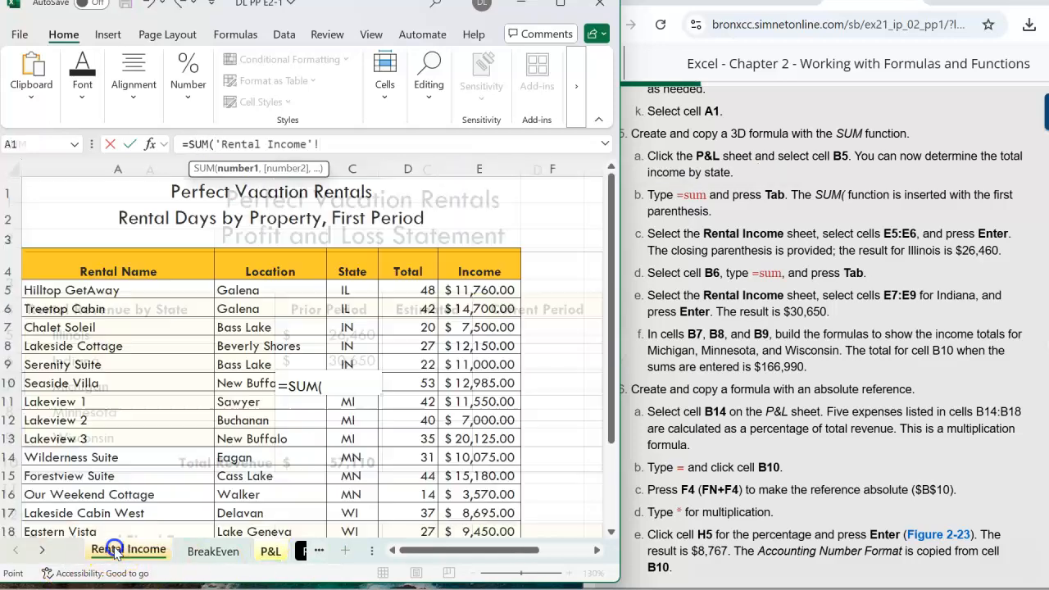
click(488, 382)
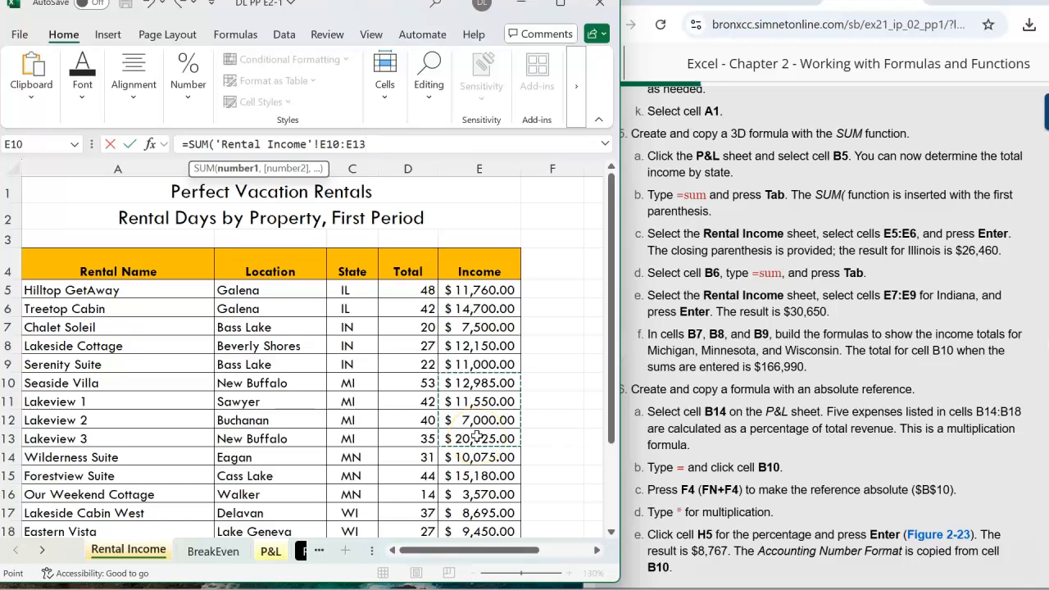
key(Return)
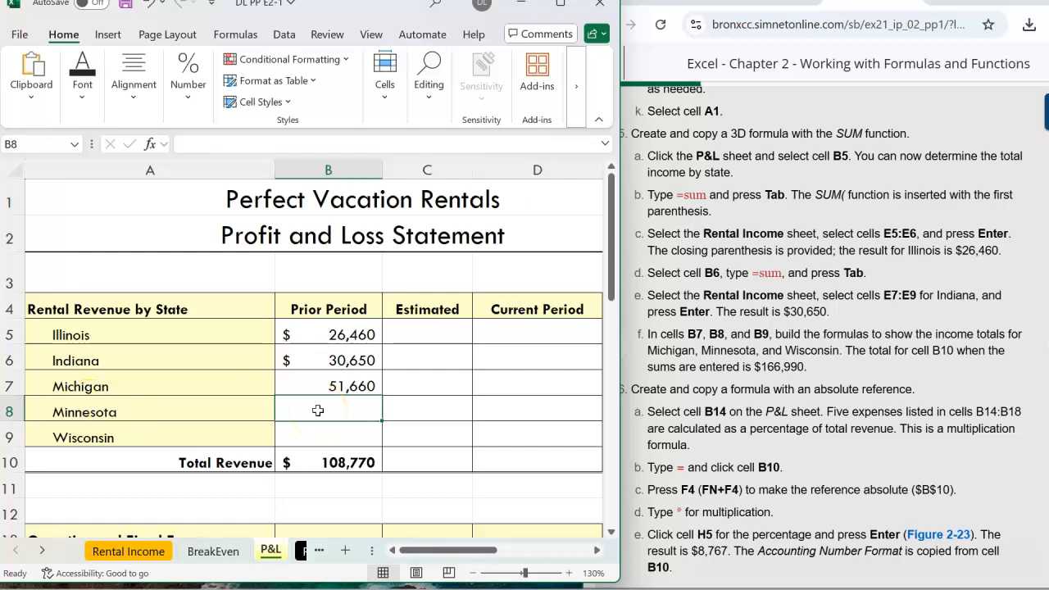
Enter a 3D SUM formula in B8 totalling the Rental Income sheet's cells E14:E16 for Minnesota.
text(=sum)
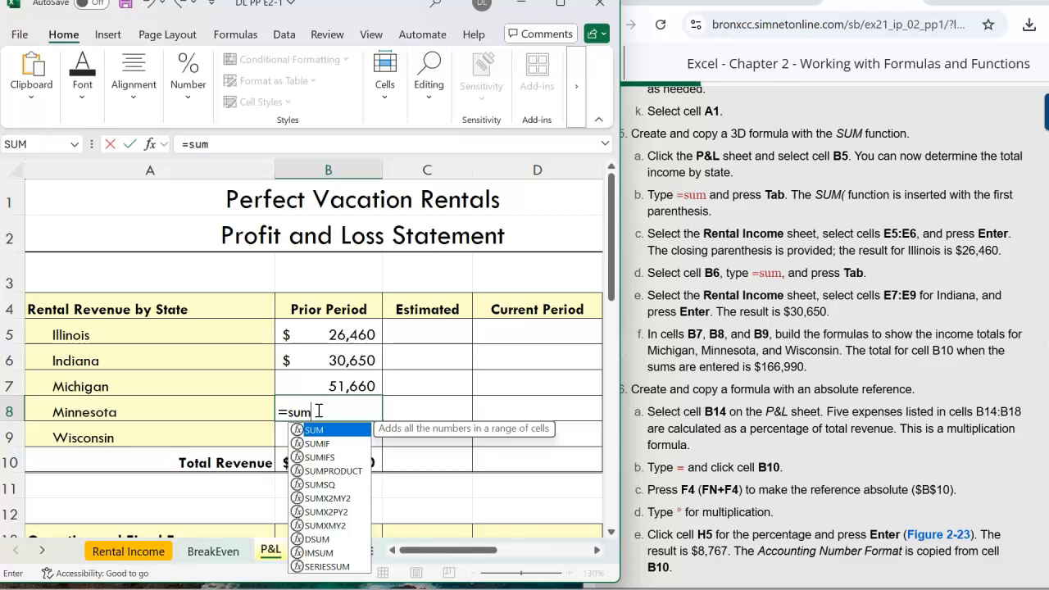
key(Tab)
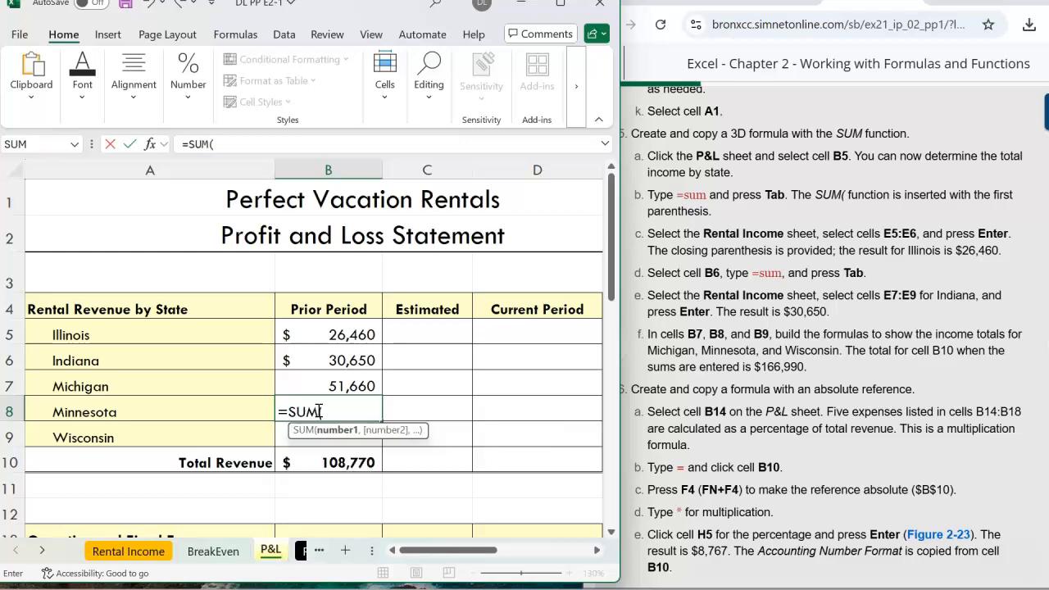
click(130, 550)
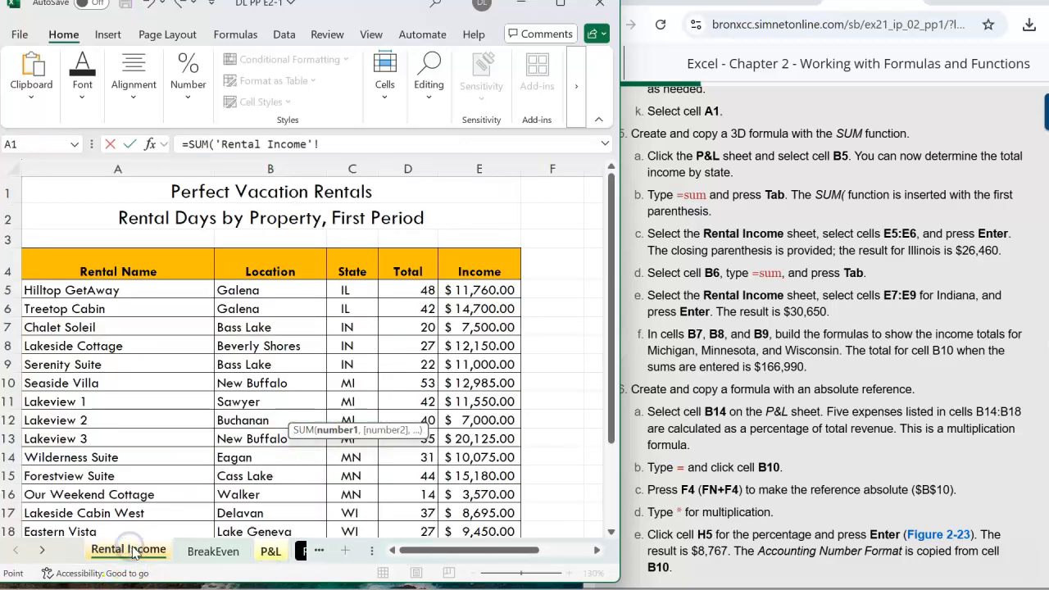
scroll(504, 414, down, 3)
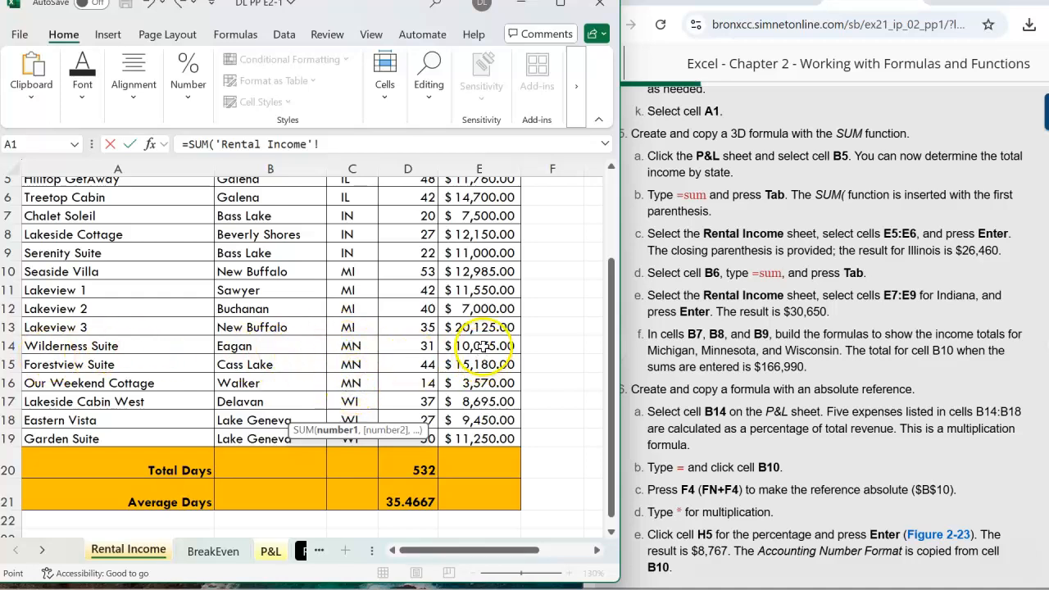
drag(481, 345, 482, 383)
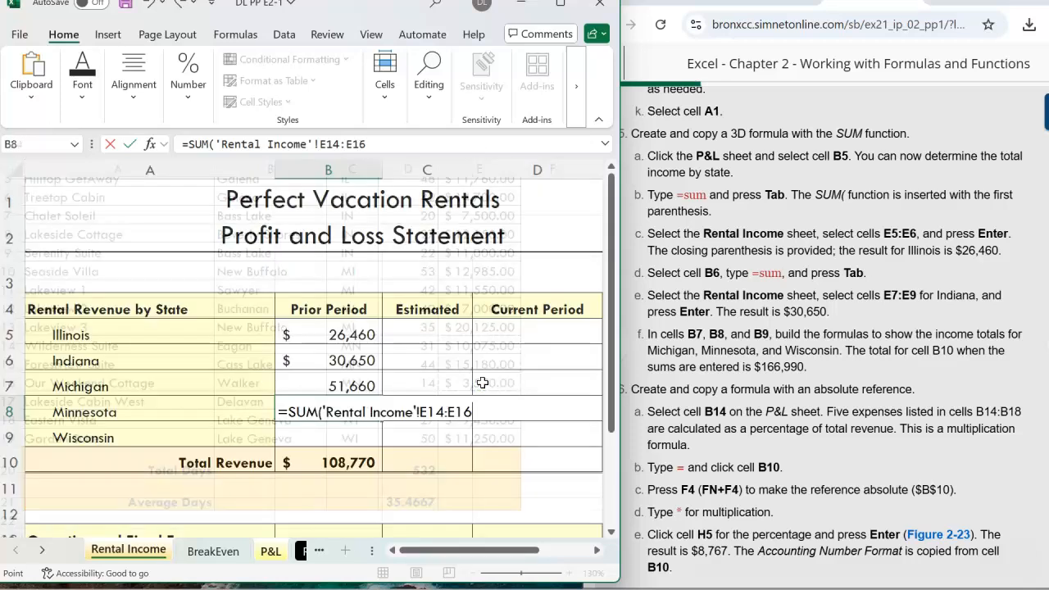
key(Return)
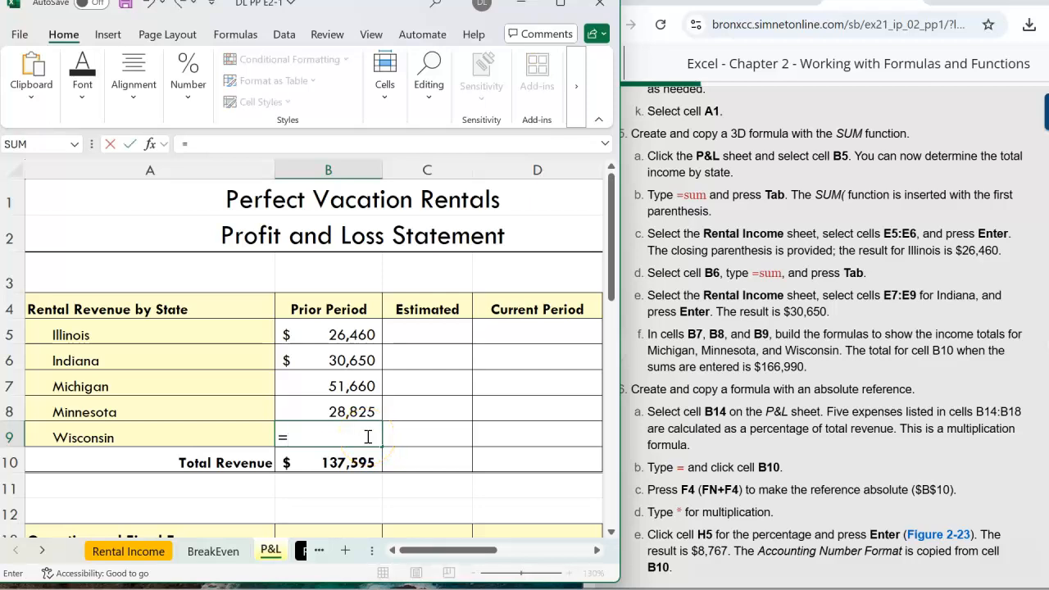
Enter a 3D SUM formula in B9 totalling the Rental Income sheet's cells E17:E19 for Wisconsin.
text(sum)
key(Tab)
click(124, 551)
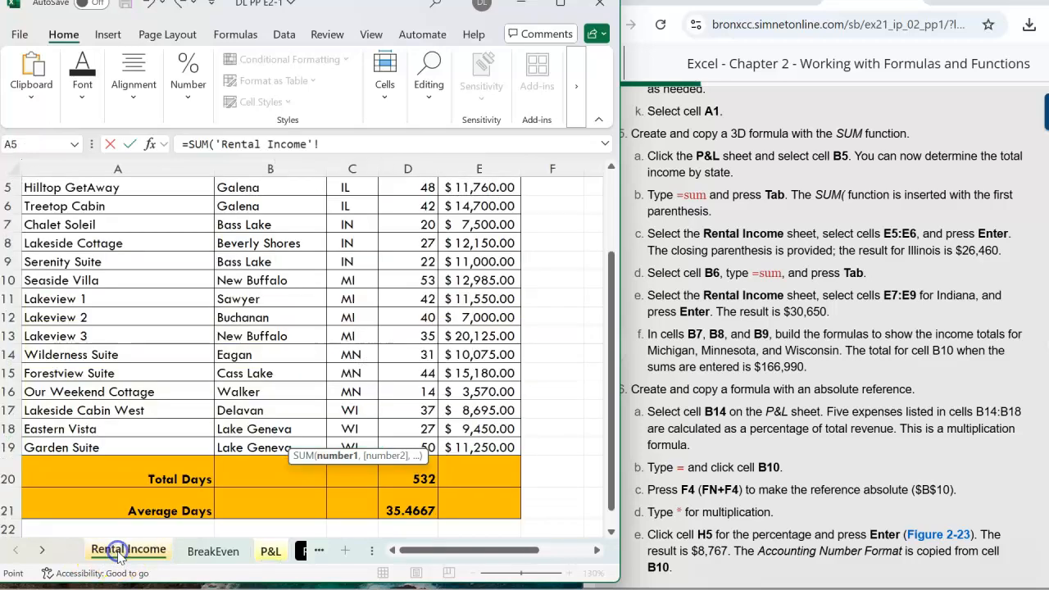
drag(472, 419, 481, 448)
key(Return)
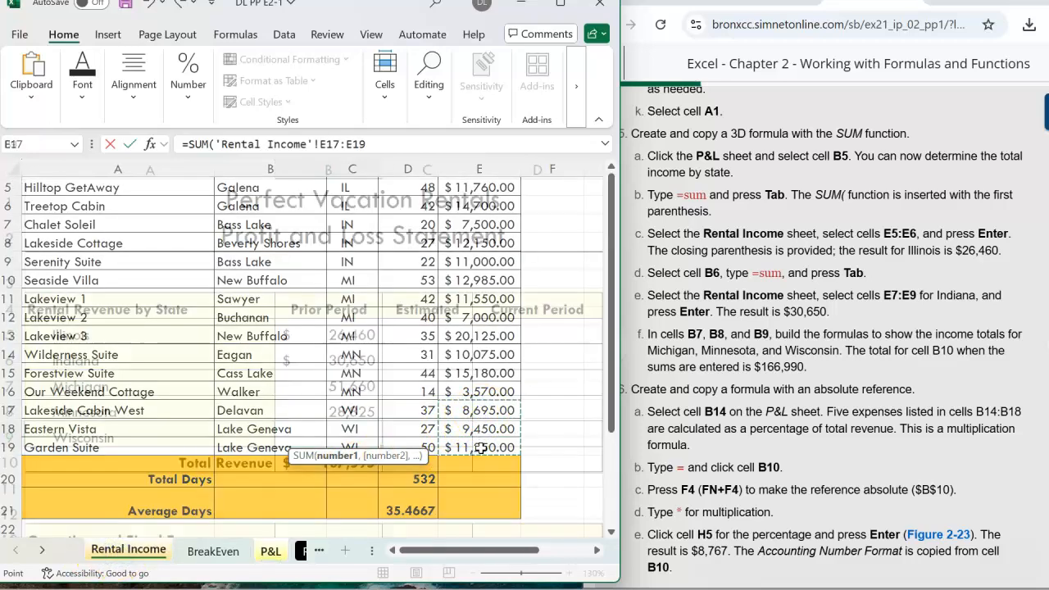
Apply the Accounting number format with no decimal places to cells B7:B9.
drag(303, 382, 303, 434)
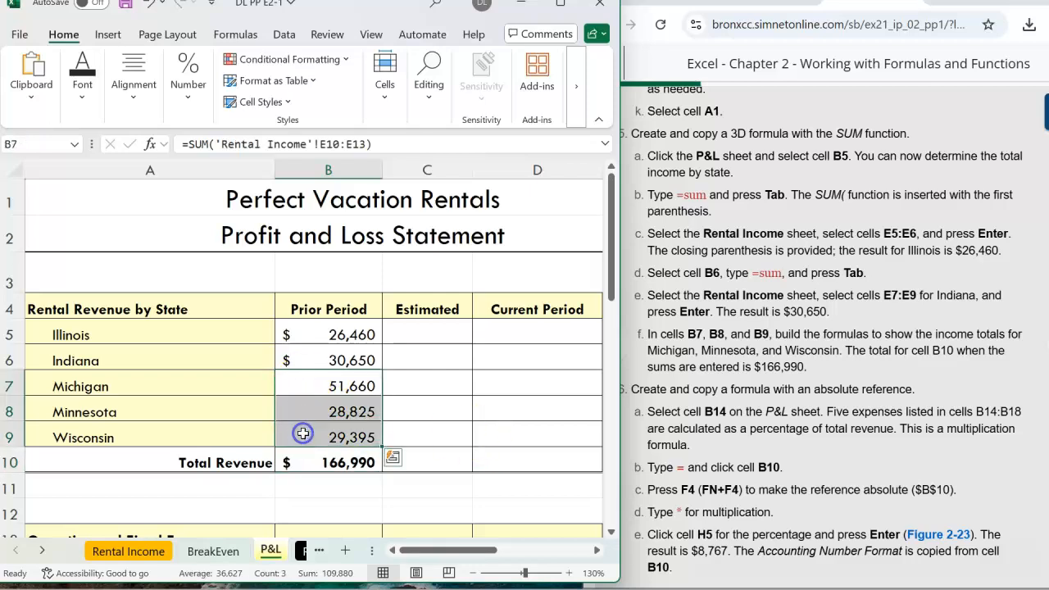
drag(346, 386, 343, 432)
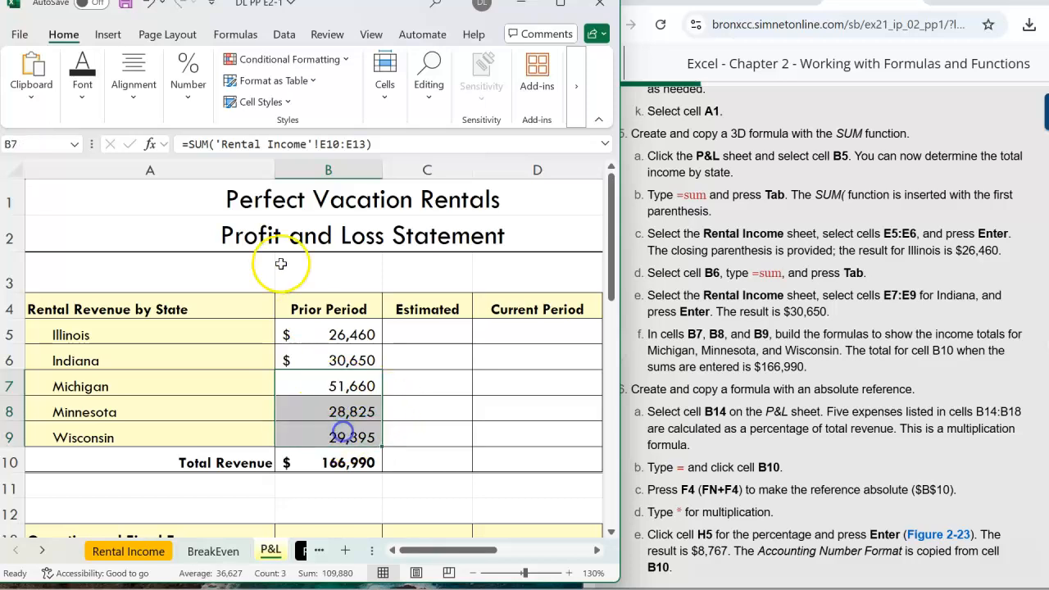
click(188, 103)
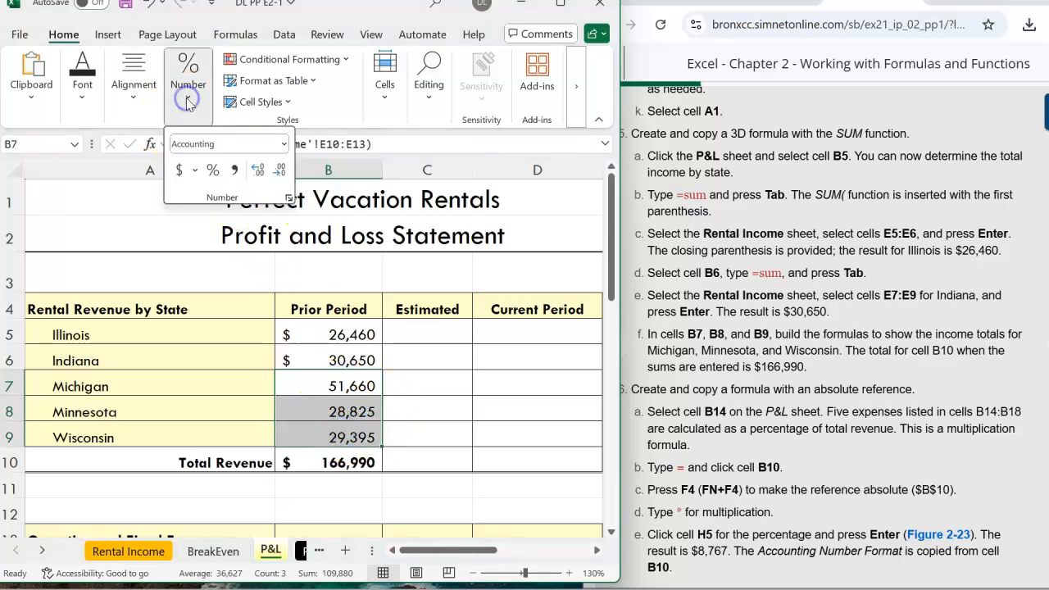
click(182, 170)
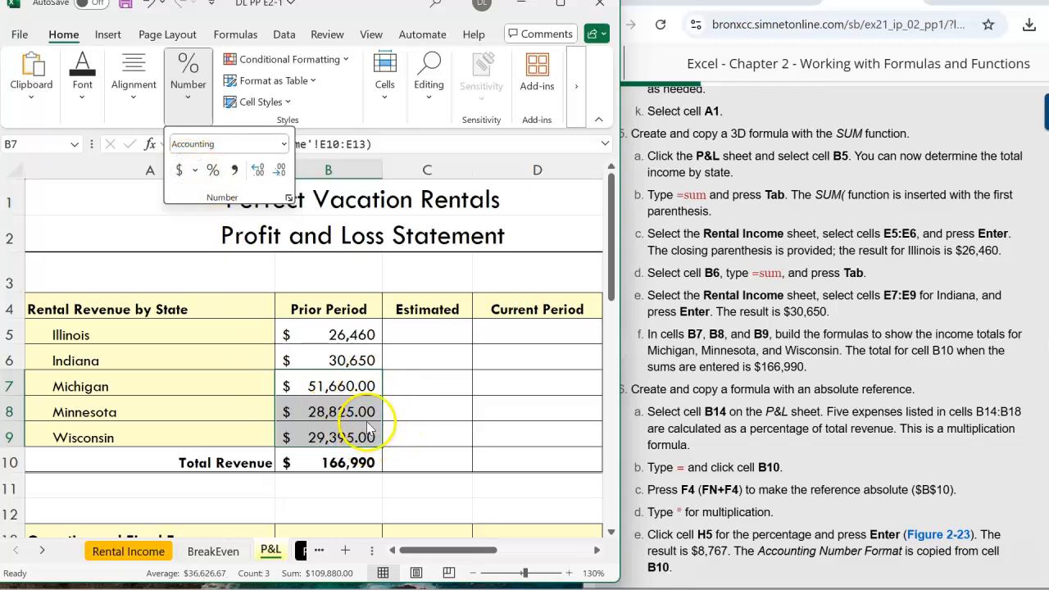
click(281, 172)
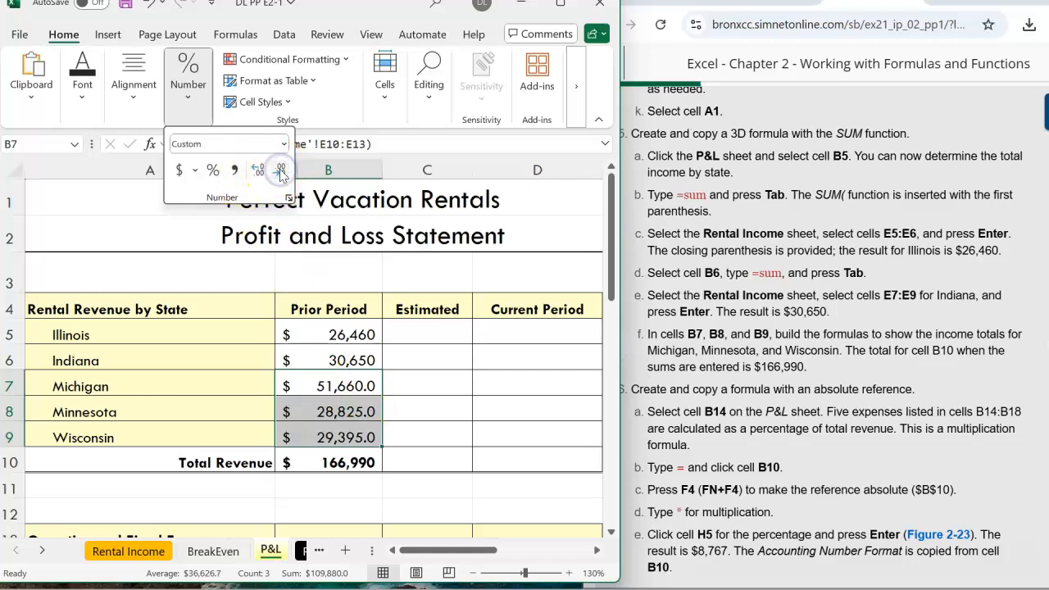
click(280, 171)
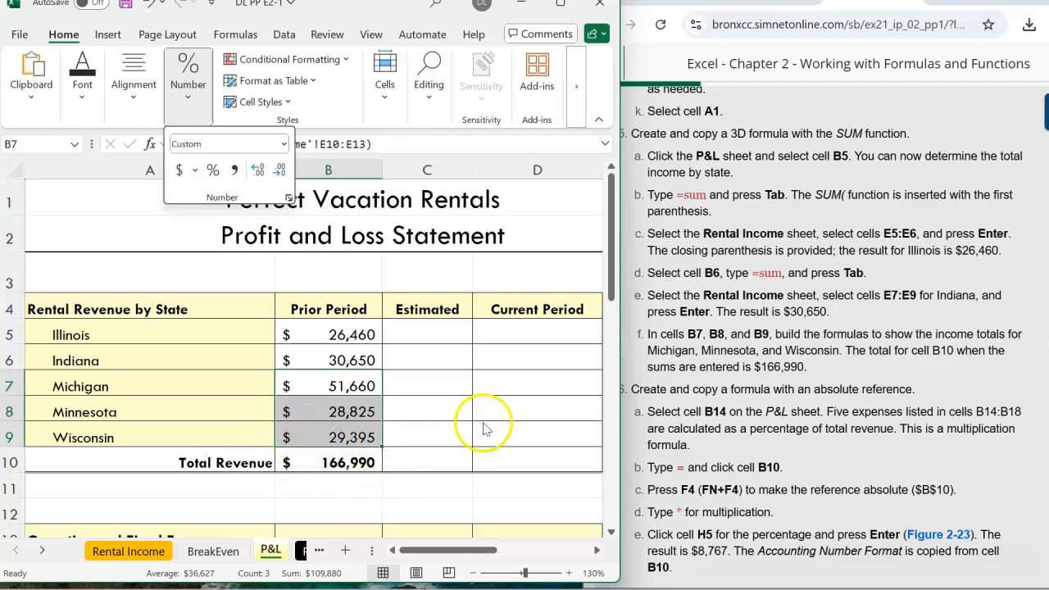
Save the workbook.
click(126, 6)
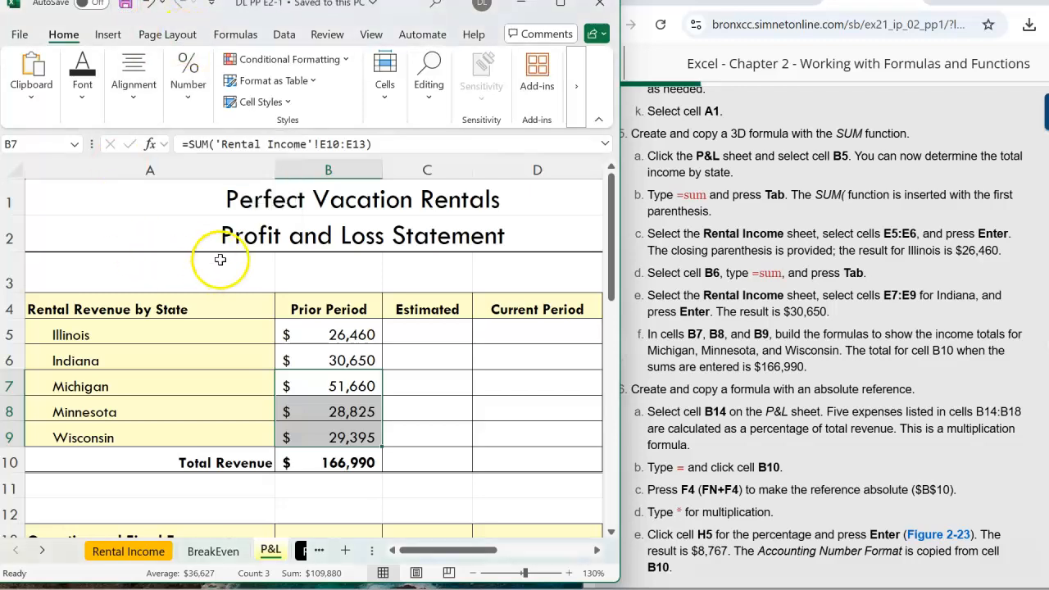
click(18, 33)
click(47, 300)
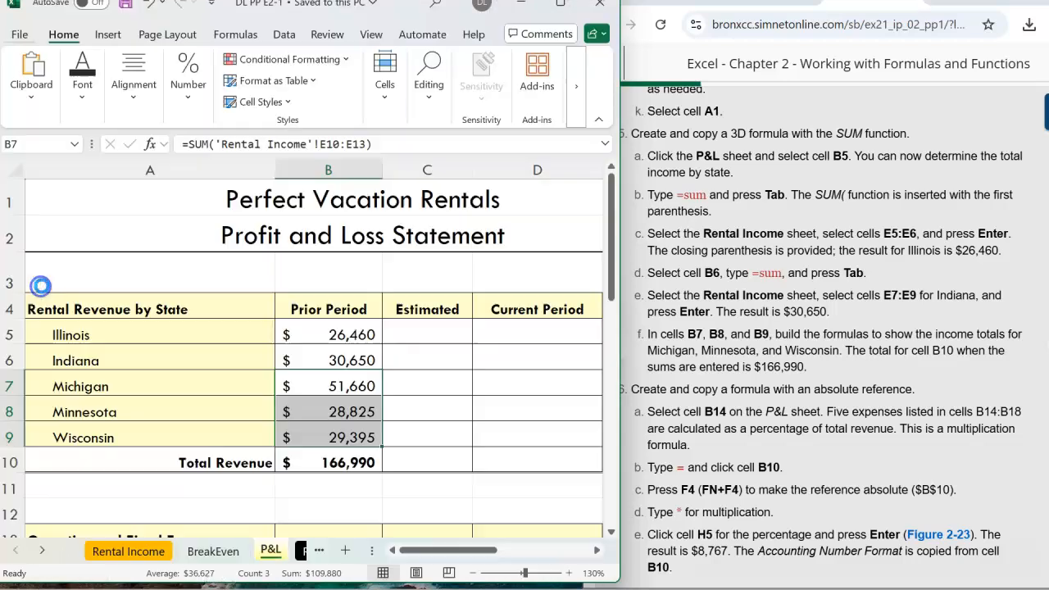
Examine the next instructions and the formulas on the Rental Days, Rates and Rental Income sheets.
click(870, 409)
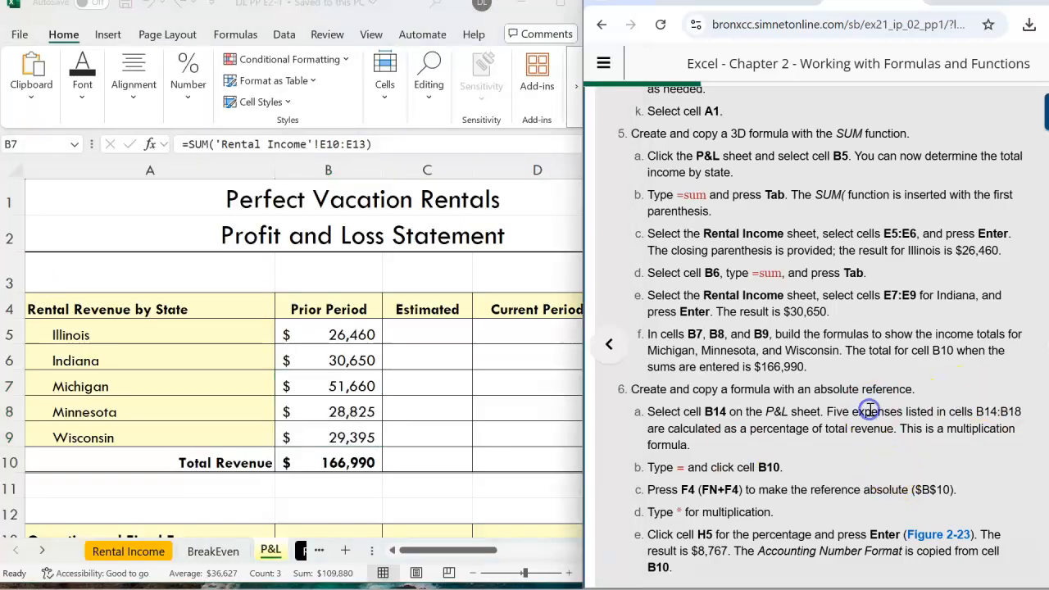
scroll(864, 395, down, 1)
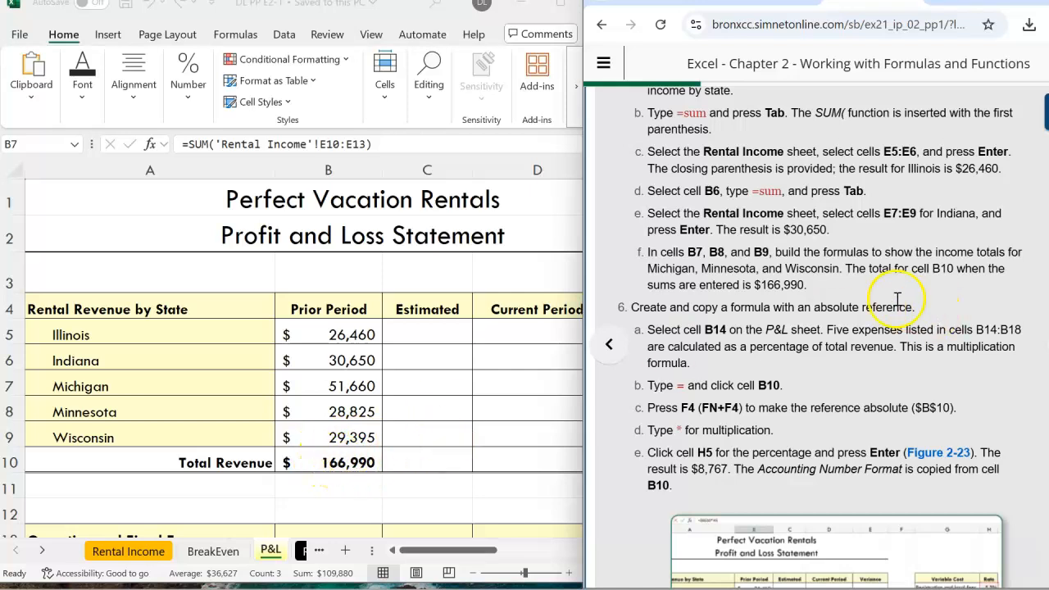
scroll(875, 293, down, 2)
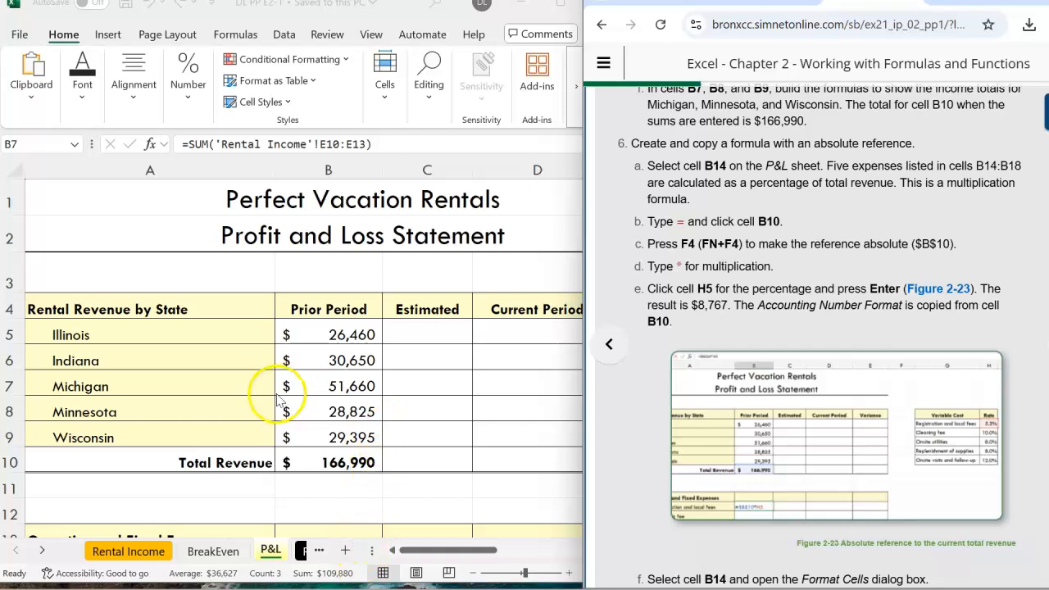
click(270, 551)
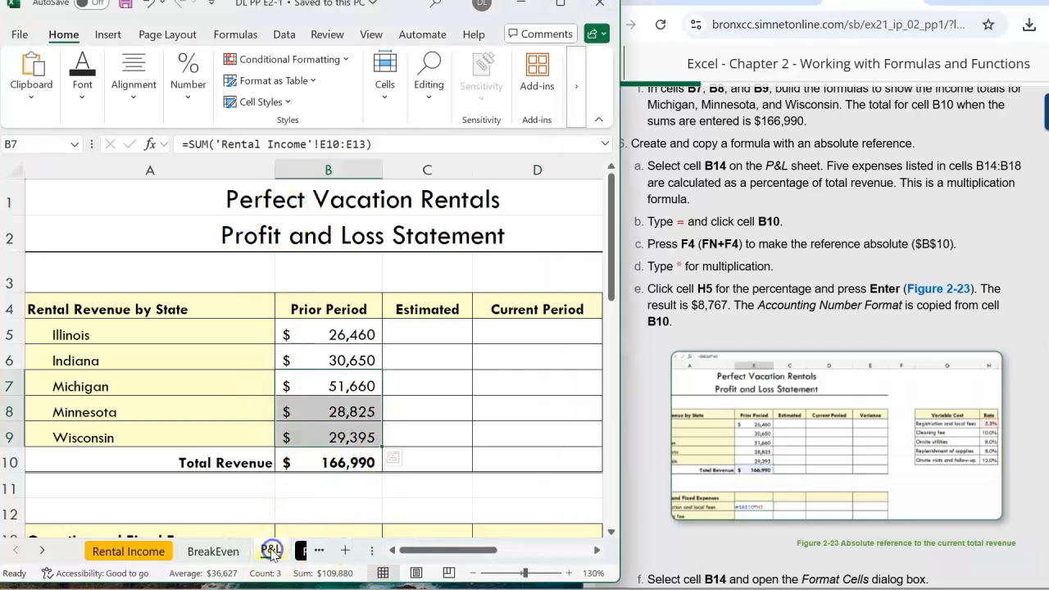
click(301, 551)
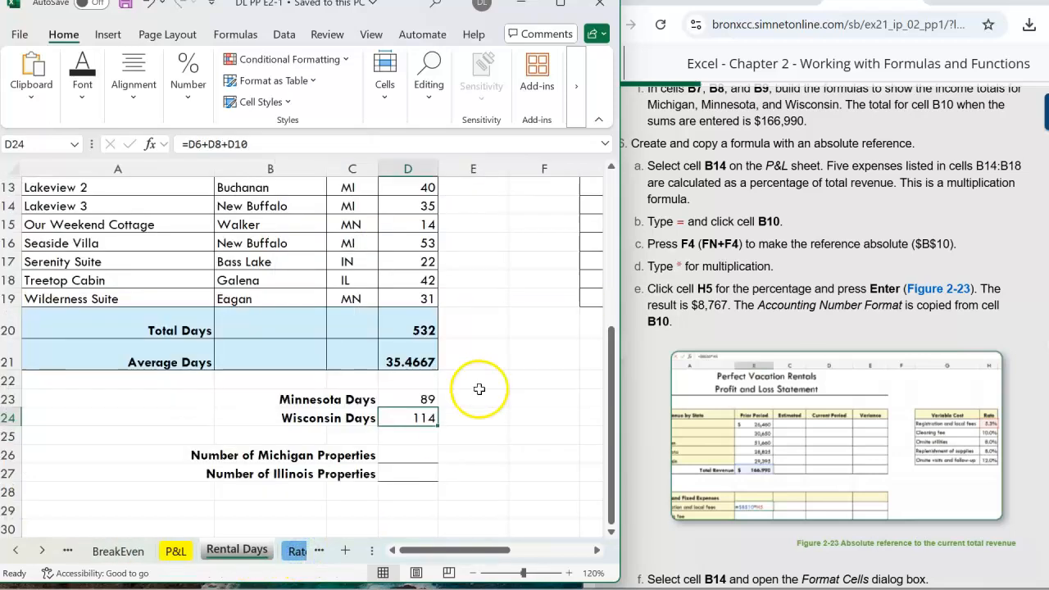
scroll(480, 377, up, 4)
click(410, 261)
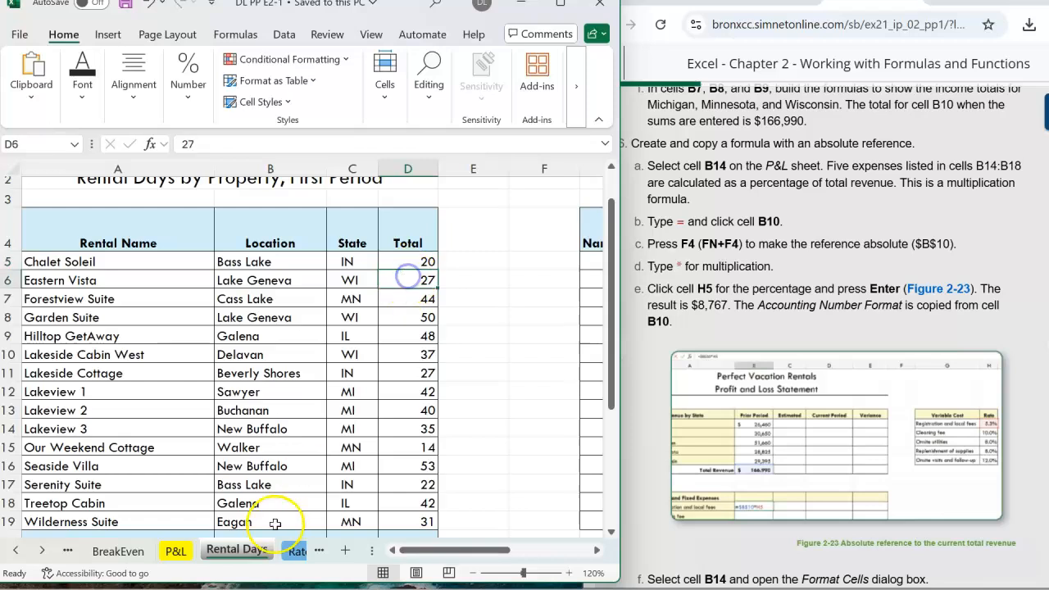
click(295, 551)
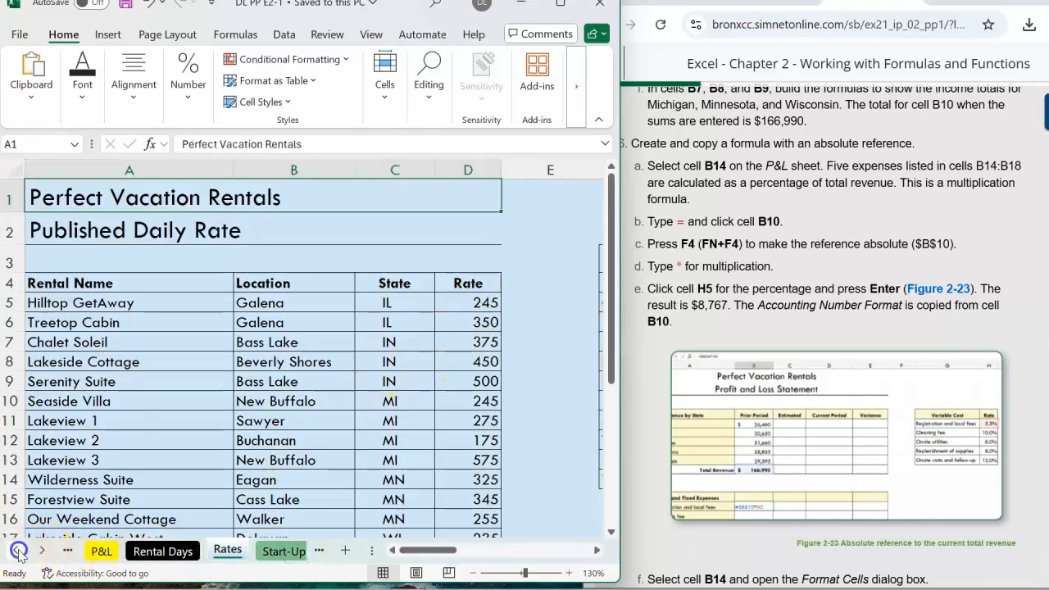
click(67, 555)
click(141, 557)
scroll(500, 361, up, 2)
click(482, 290)
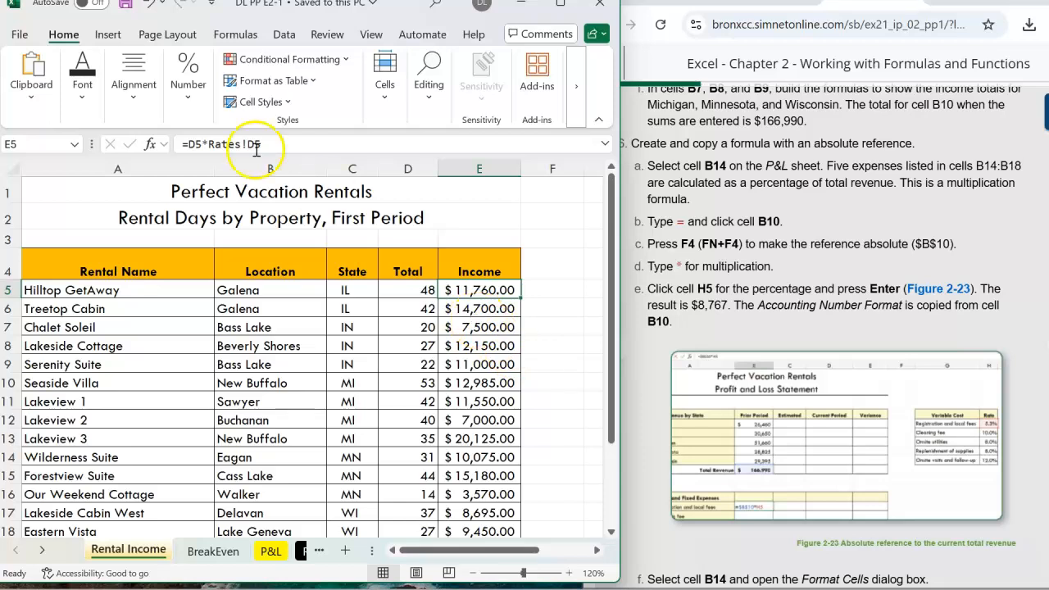
click(487, 312)
click(485, 328)
click(483, 347)
click(482, 368)
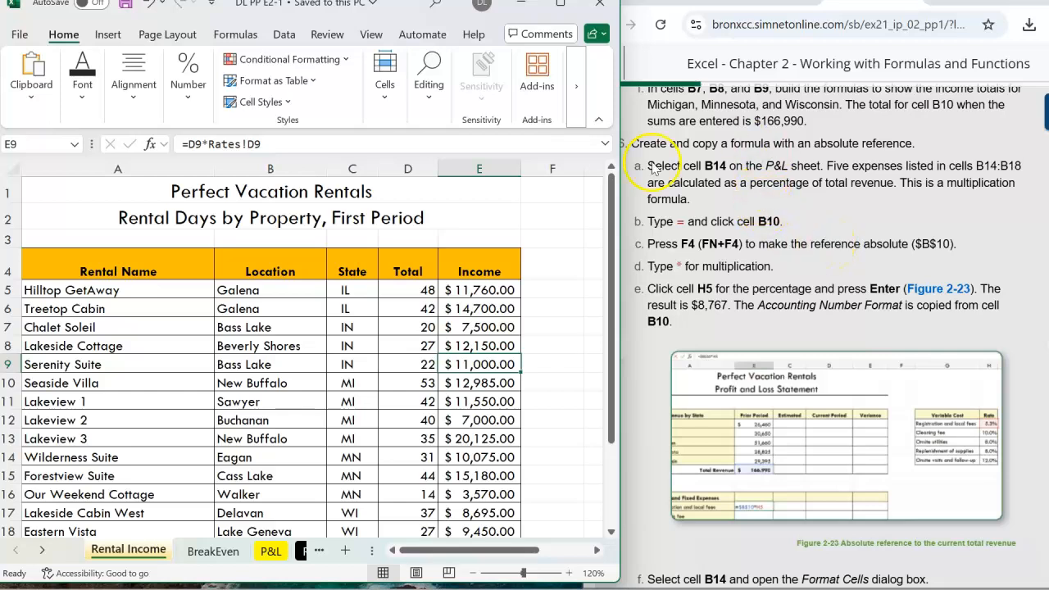
click(808, 169)
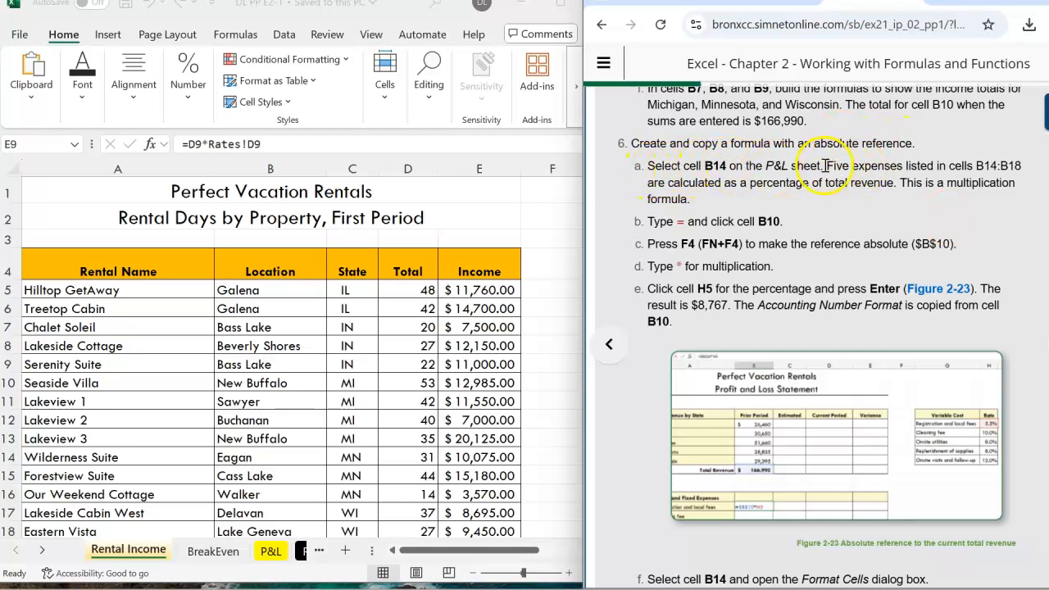
drag(826, 165, 765, 166)
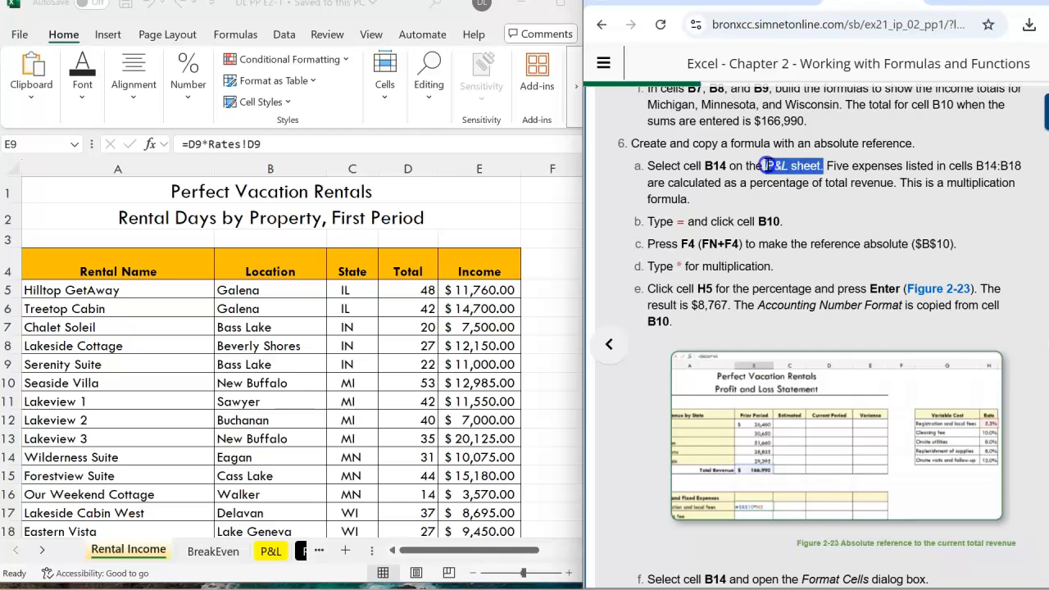
click(268, 557)
click(269, 558)
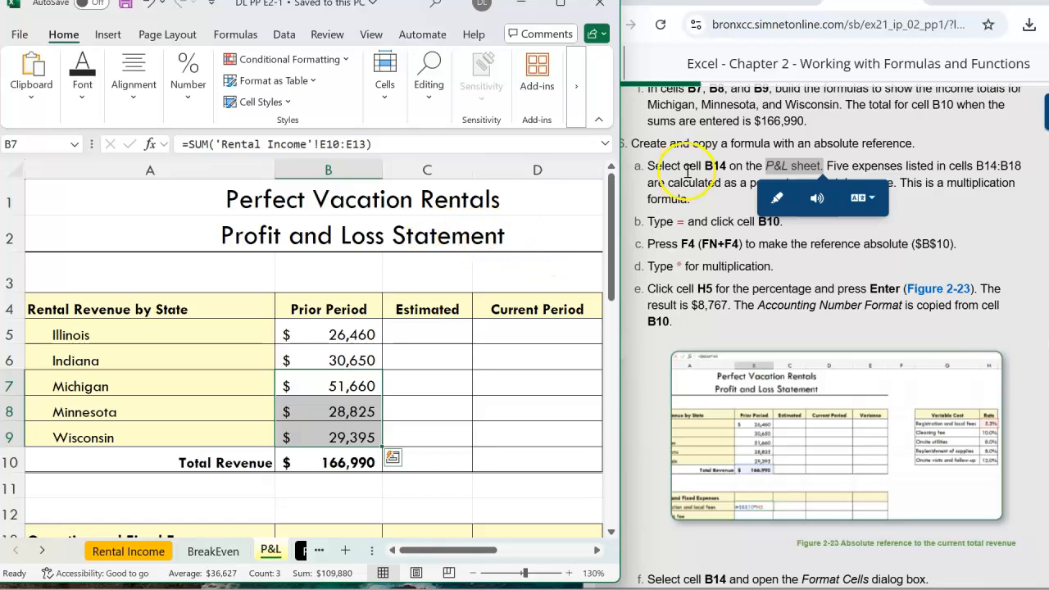
click(994, 167)
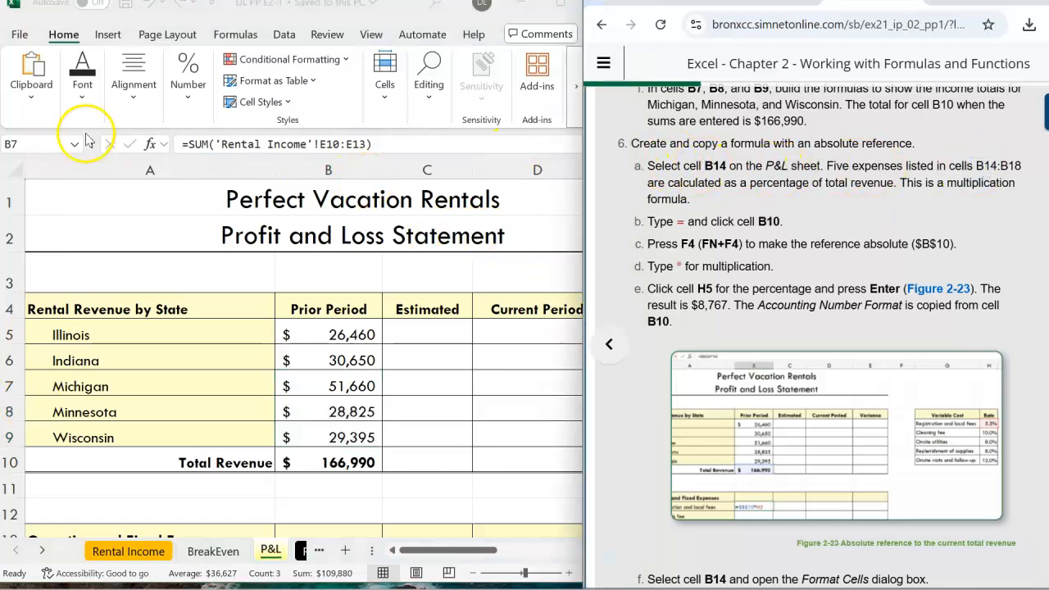
In cell B14 on the P&L sheet, enter the formula =$B$10*H5, multiplying the absolute total revenue by the rate.
click(28, 144)
click(29, 144)
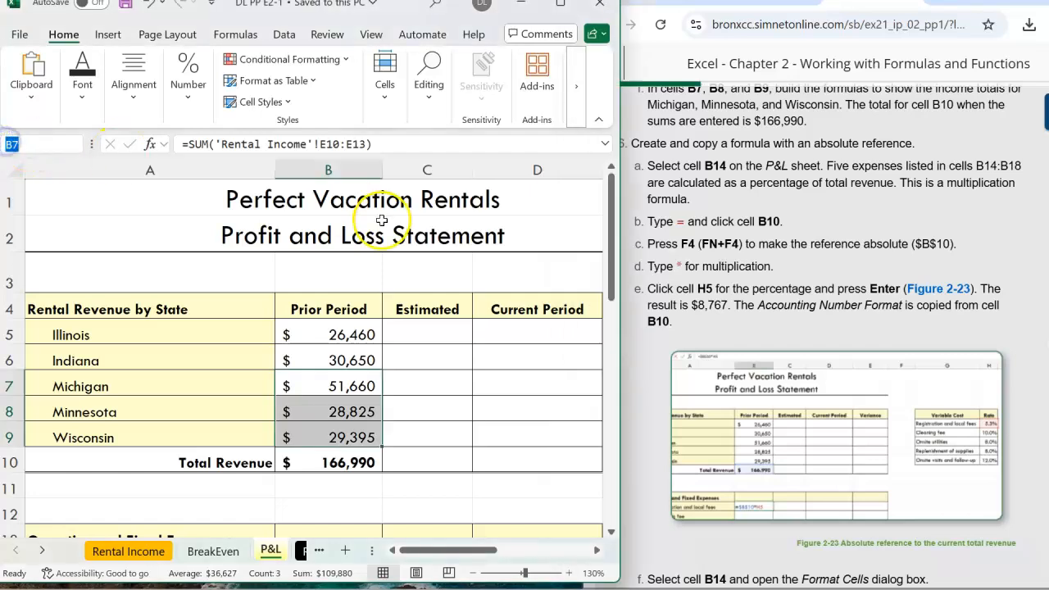
key(Return)
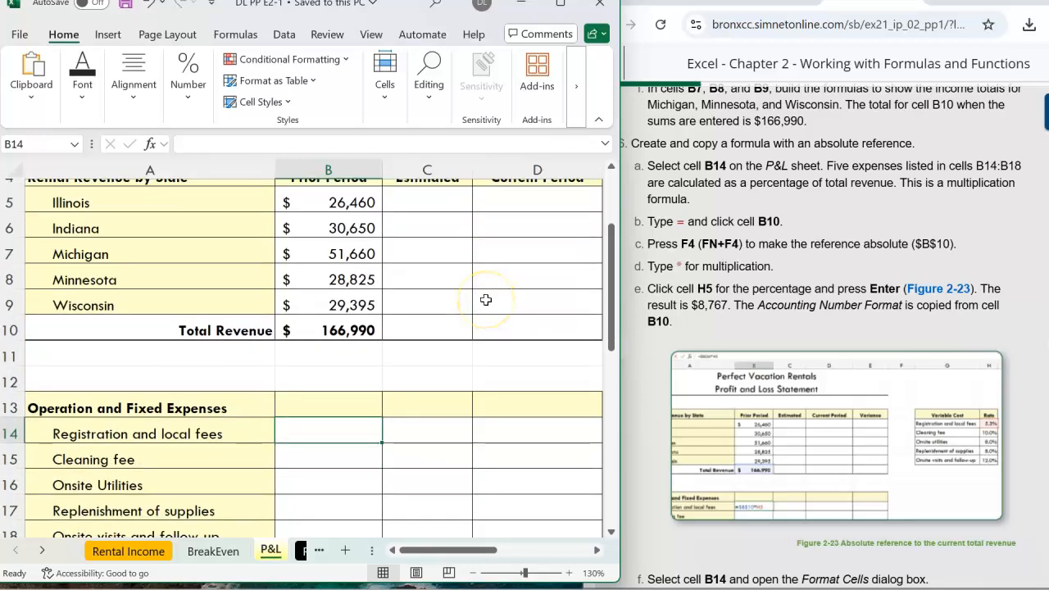
scroll(459, 312, down, 1)
scroll(405, 380, down, 1)
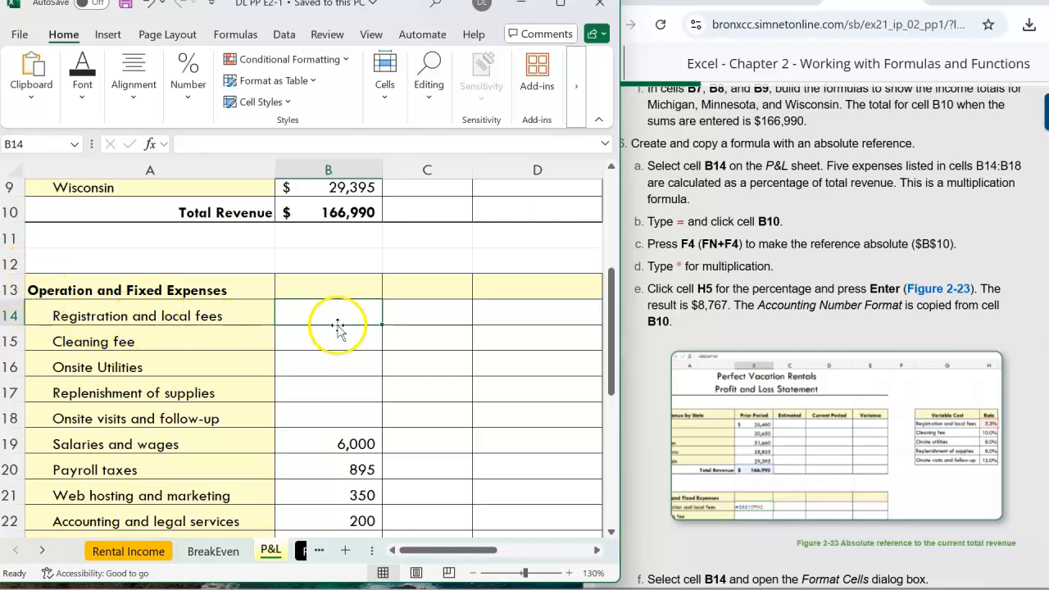
drag(891, 208, 881, 184)
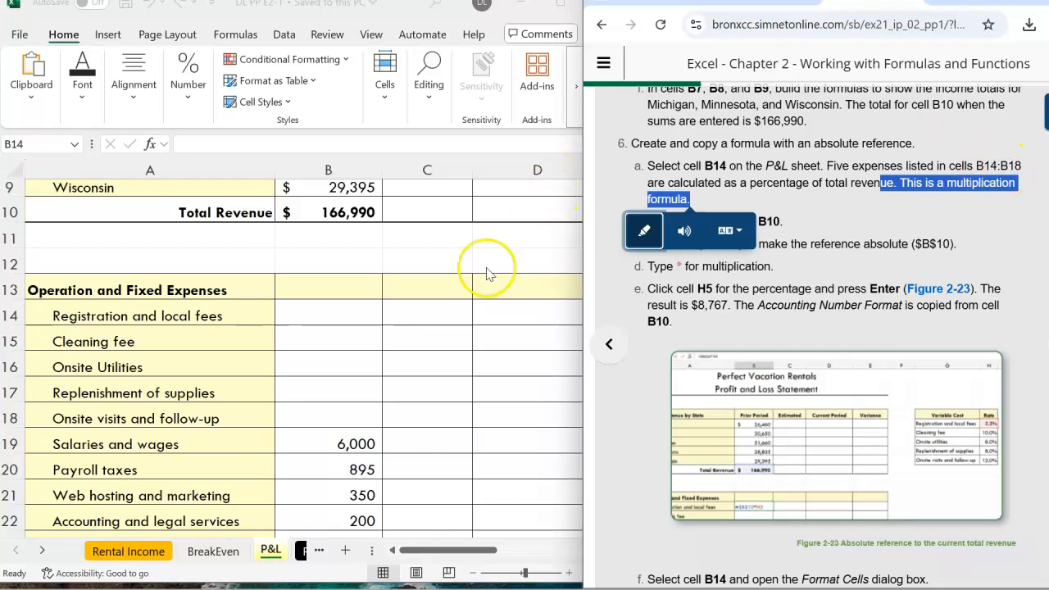
click(814, 184)
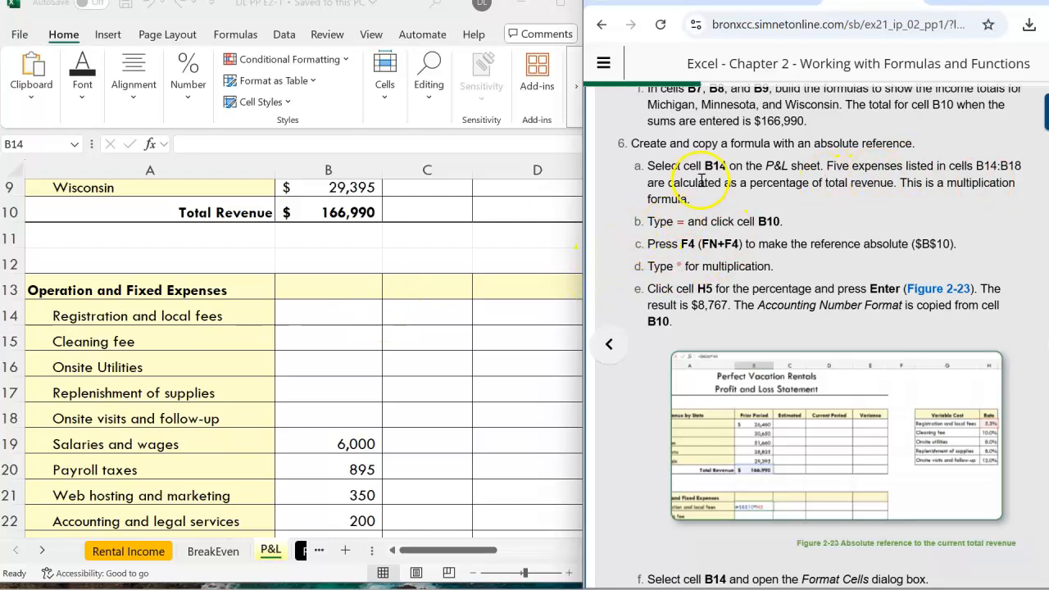
click(346, 314)
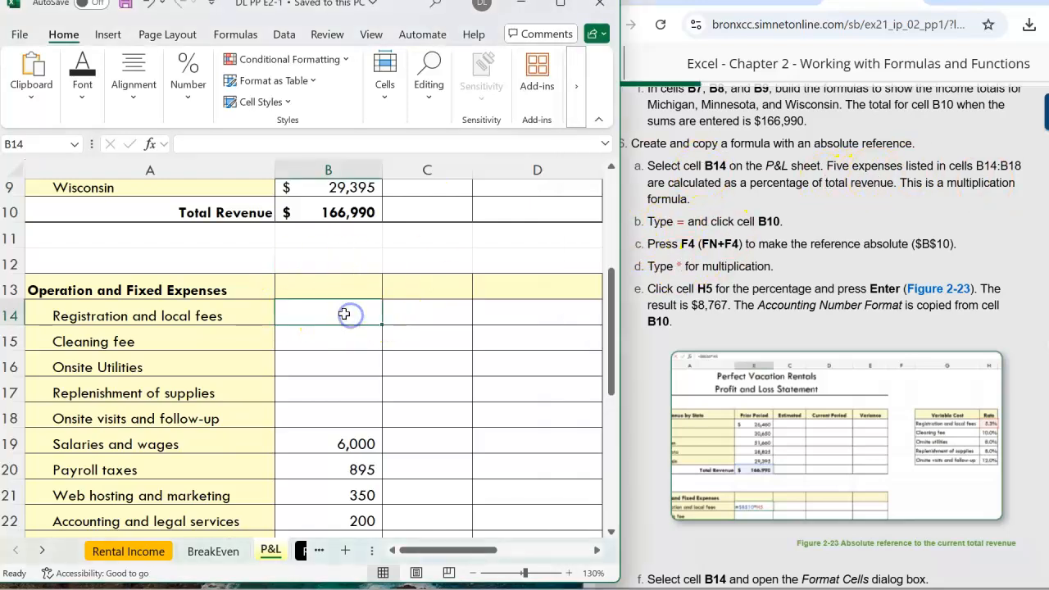
click(875, 275)
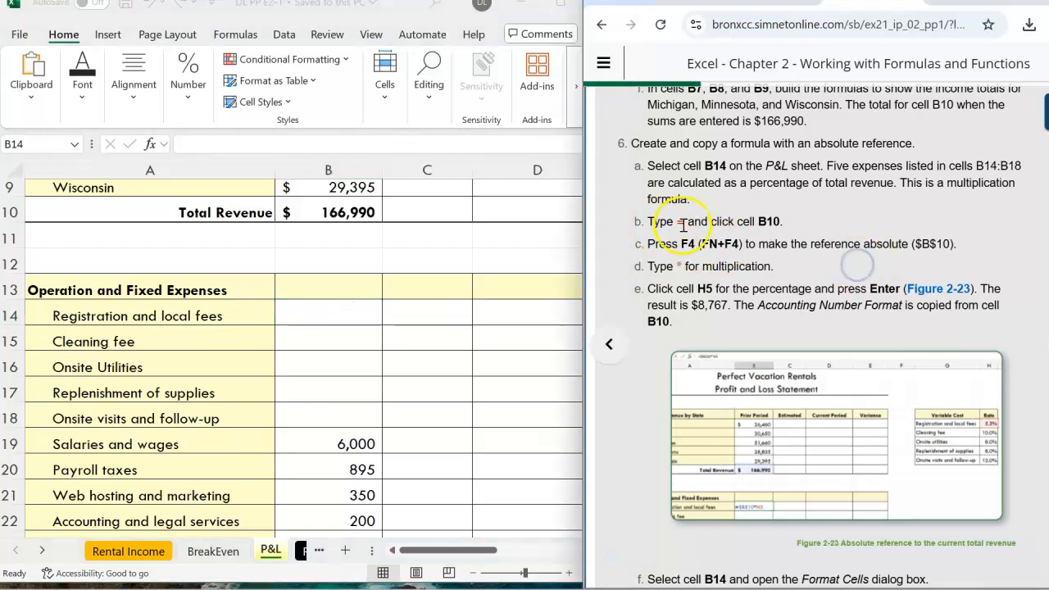
click(198, 144)
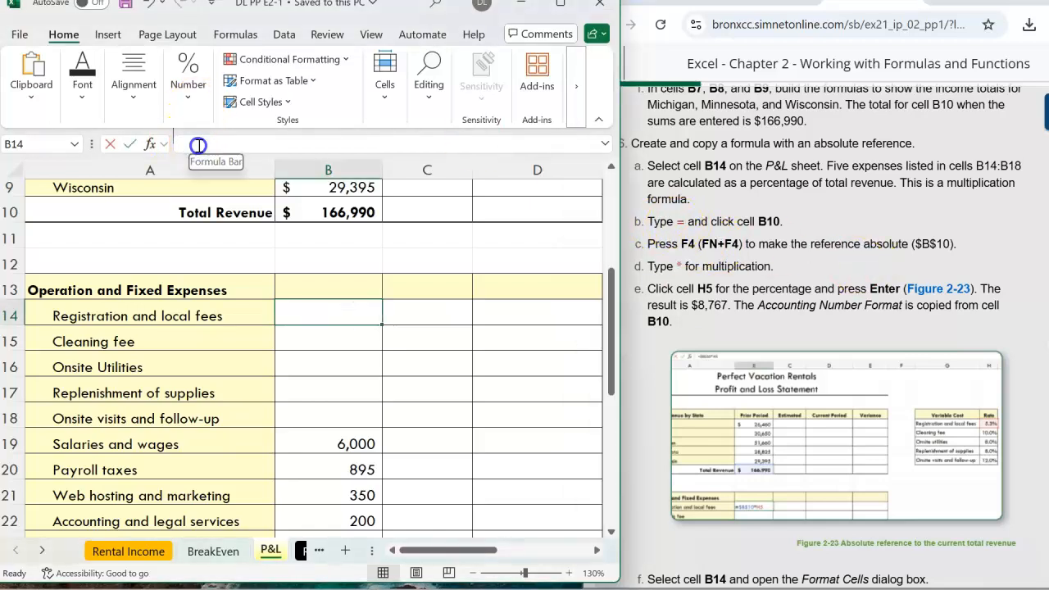
text(=)
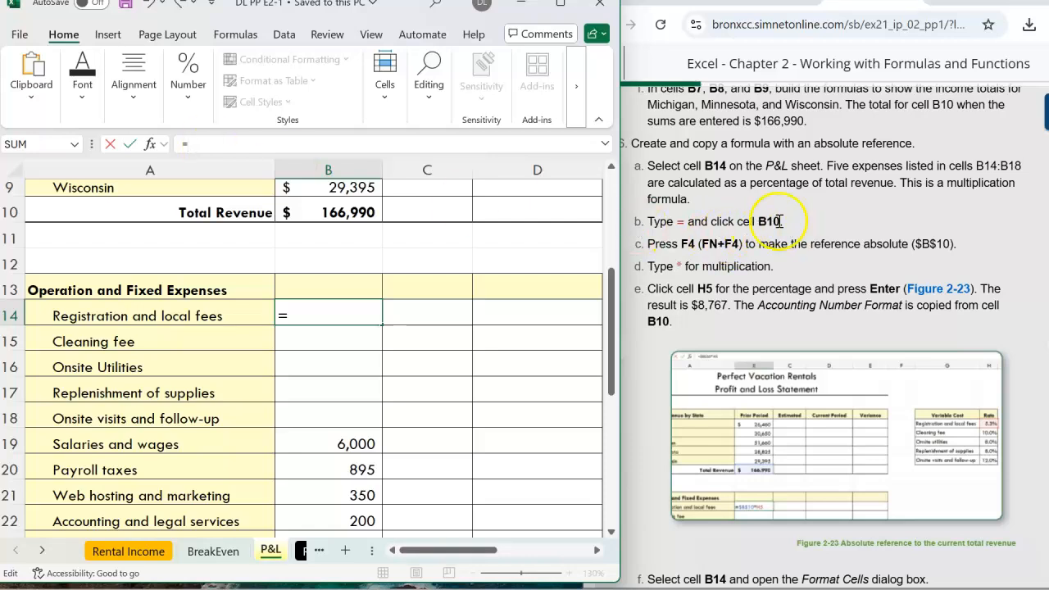
click(319, 213)
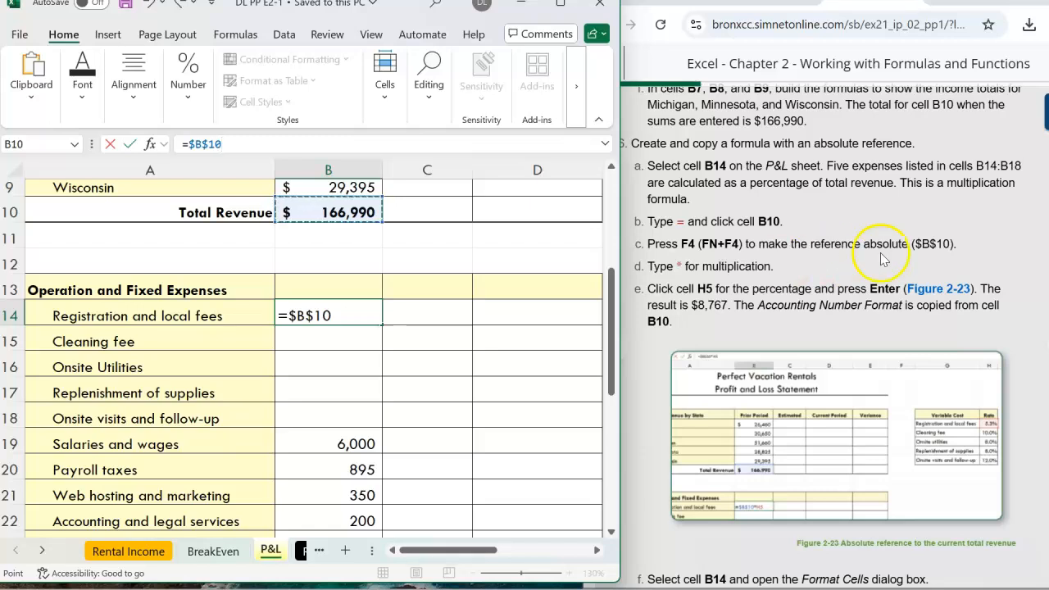
drag(949, 243, 918, 239)
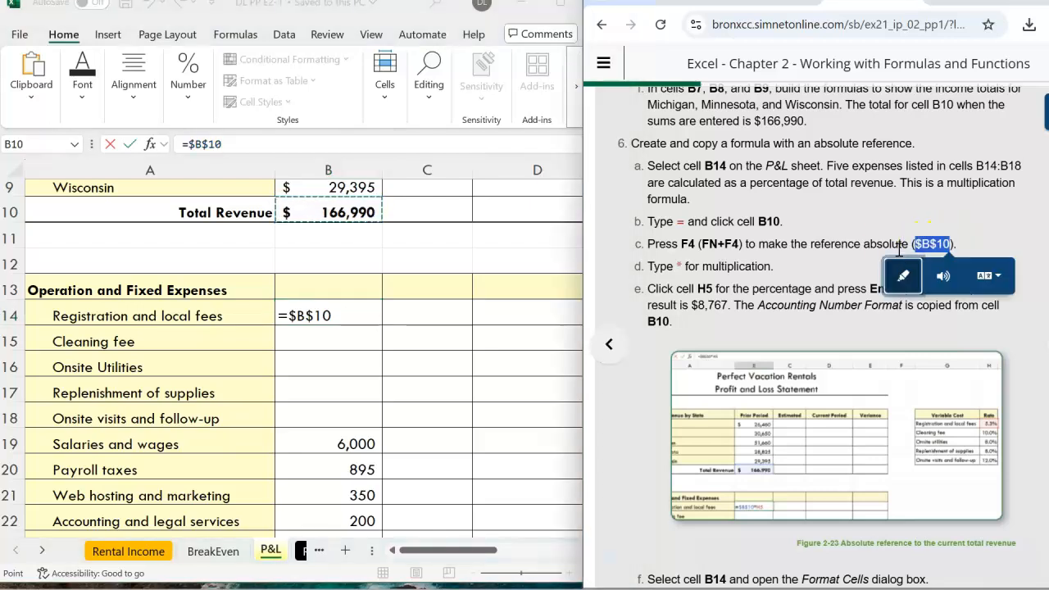
click(899, 247)
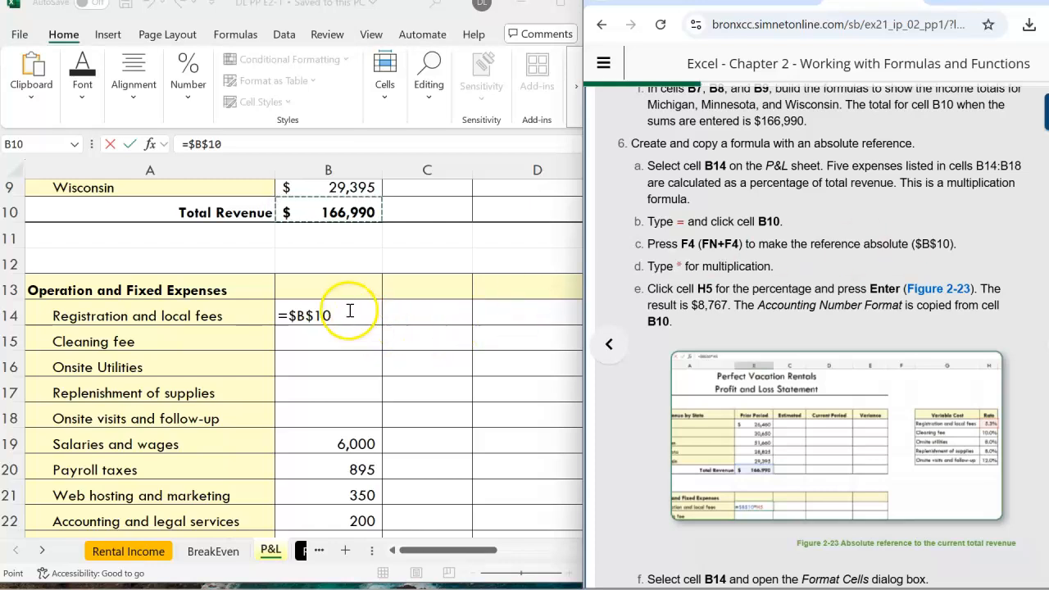
click(237, 144)
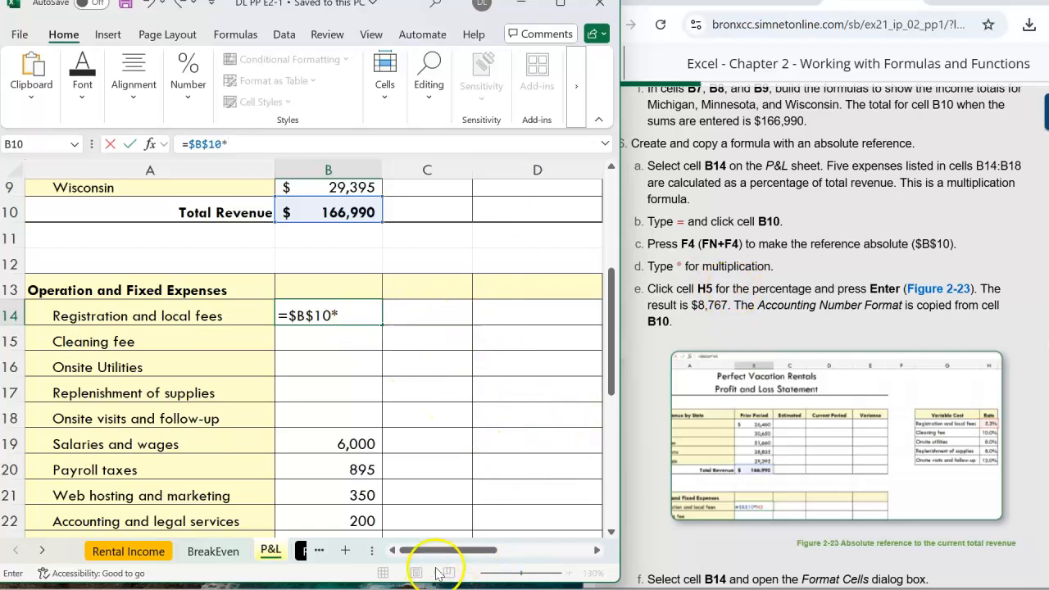
drag(614, 303, 610, 220)
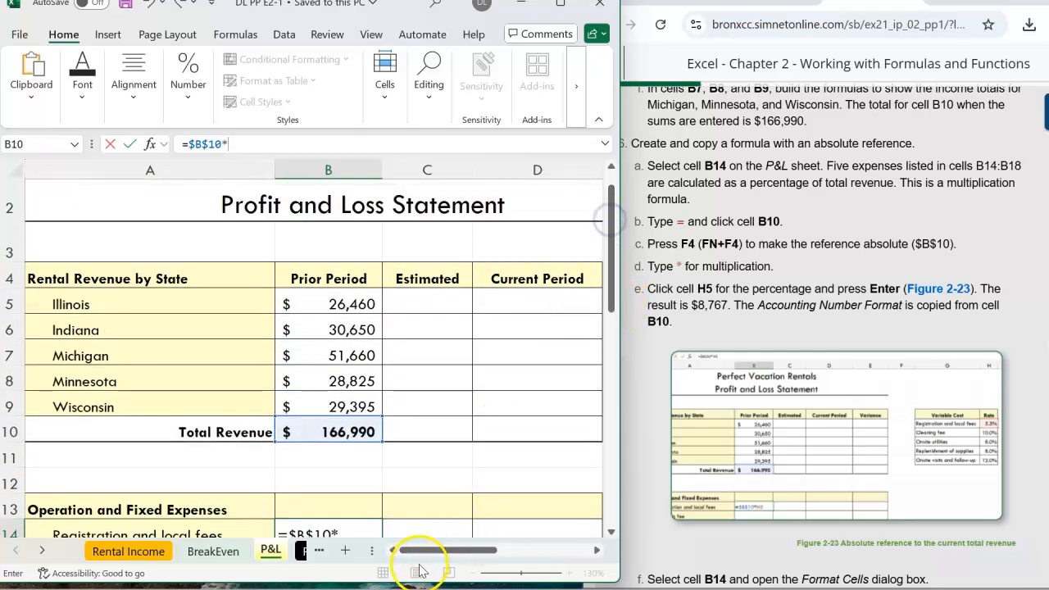
drag(447, 551, 540, 556)
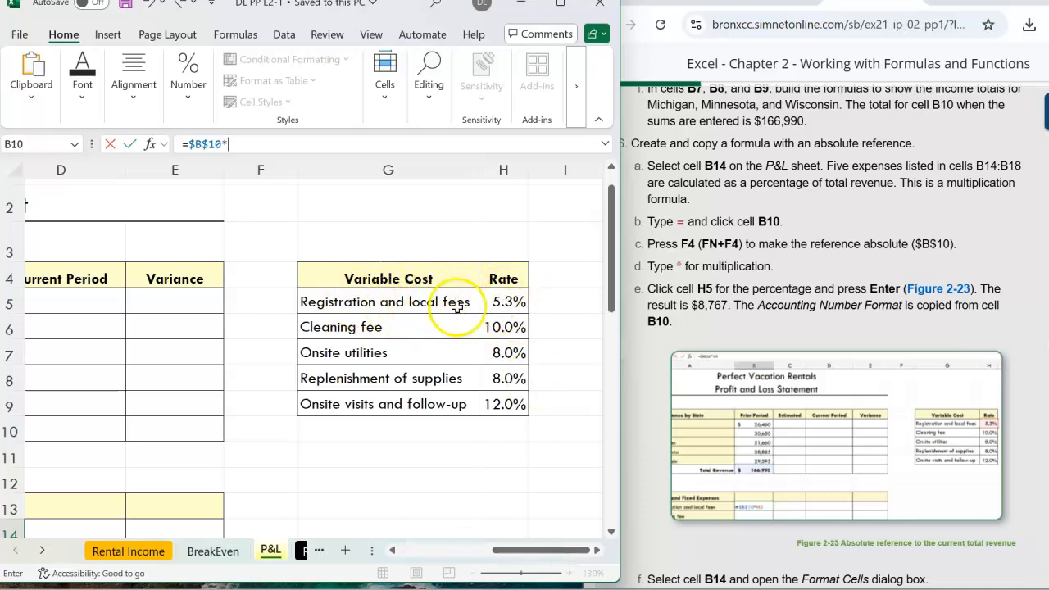
mouse_move(544, 551)
mouse_down()
mouse_move(420, 537)
mouse_move(558, 561)
mouse_up()
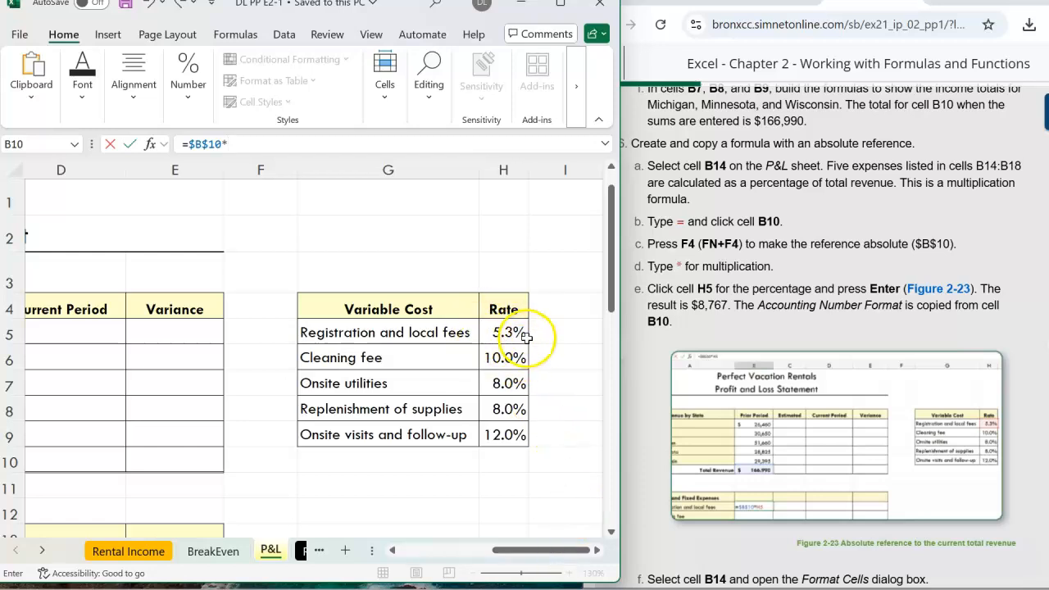
drag(554, 560, 473, 554)
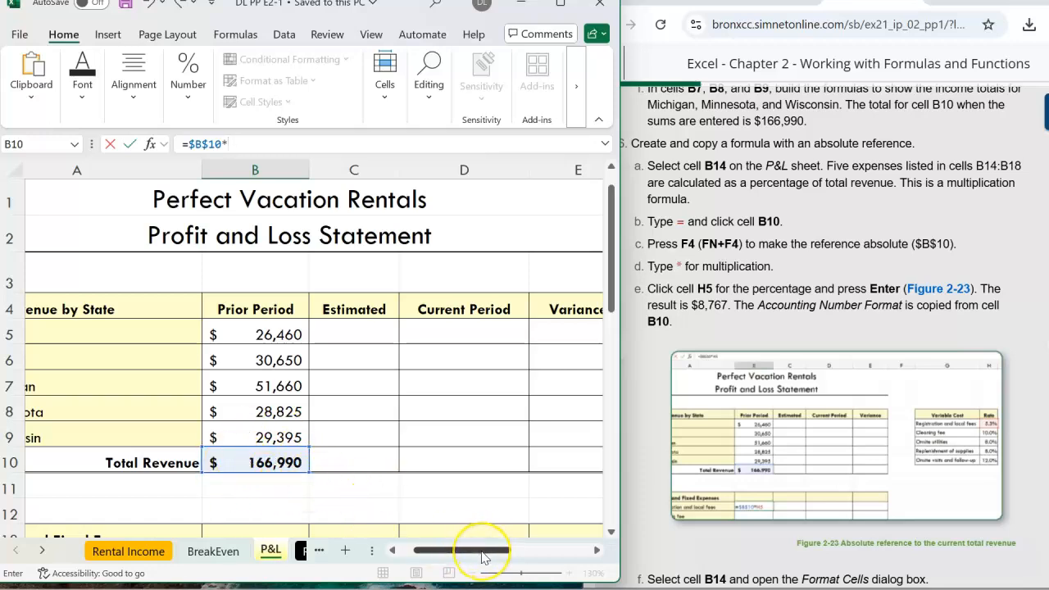
drag(484, 558, 563, 560)
click(508, 332)
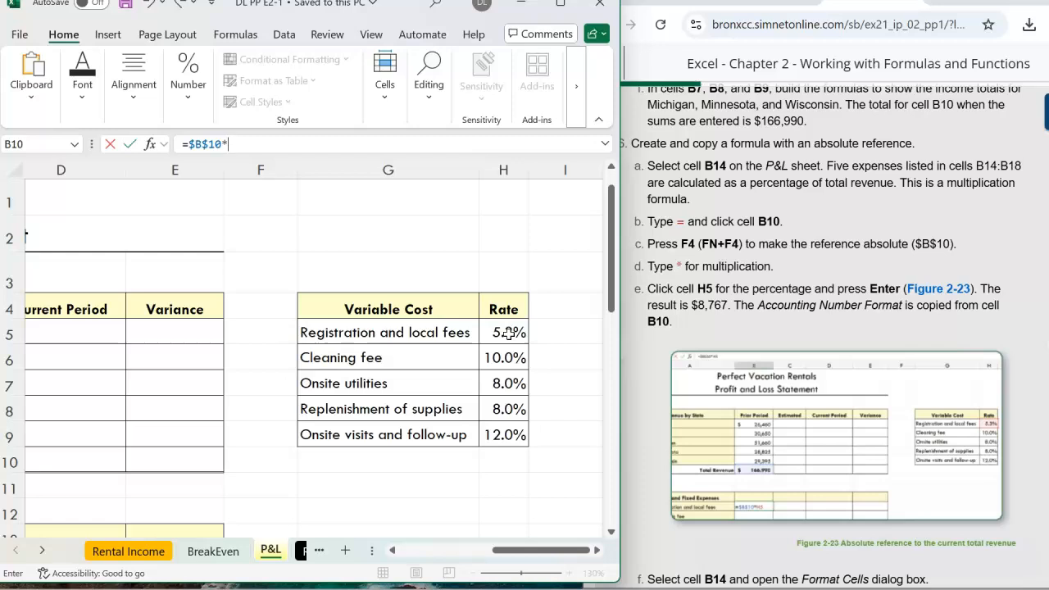
click(508, 332)
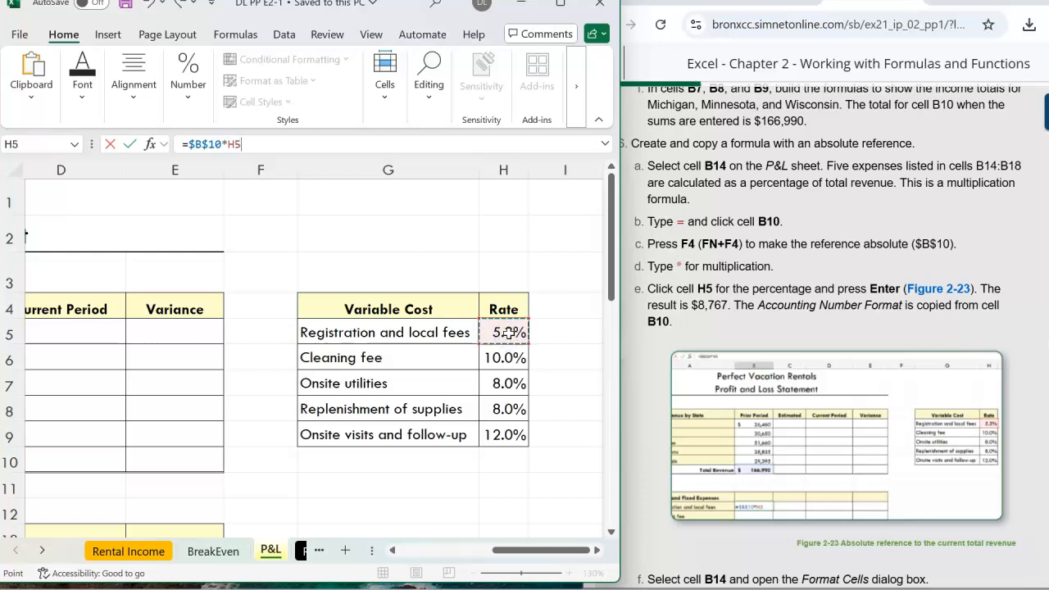
key(Return)
Examine the B14 formula, the Variable Cost rates and the next formatting instructions.
drag(458, 550, 417, 543)
scroll(421, 462, down, 2)
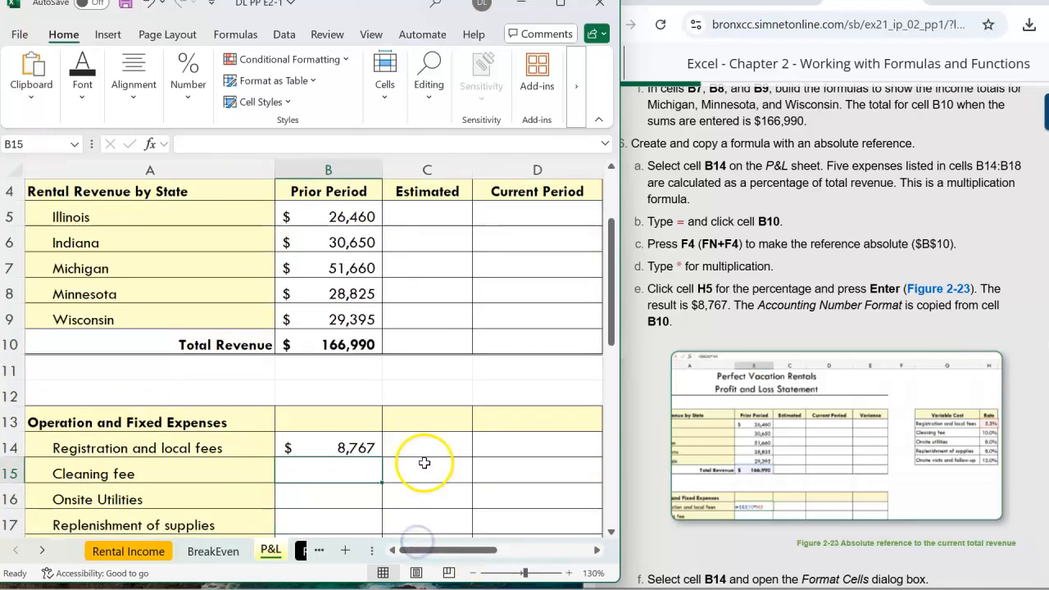
scroll(421, 462, up, 1)
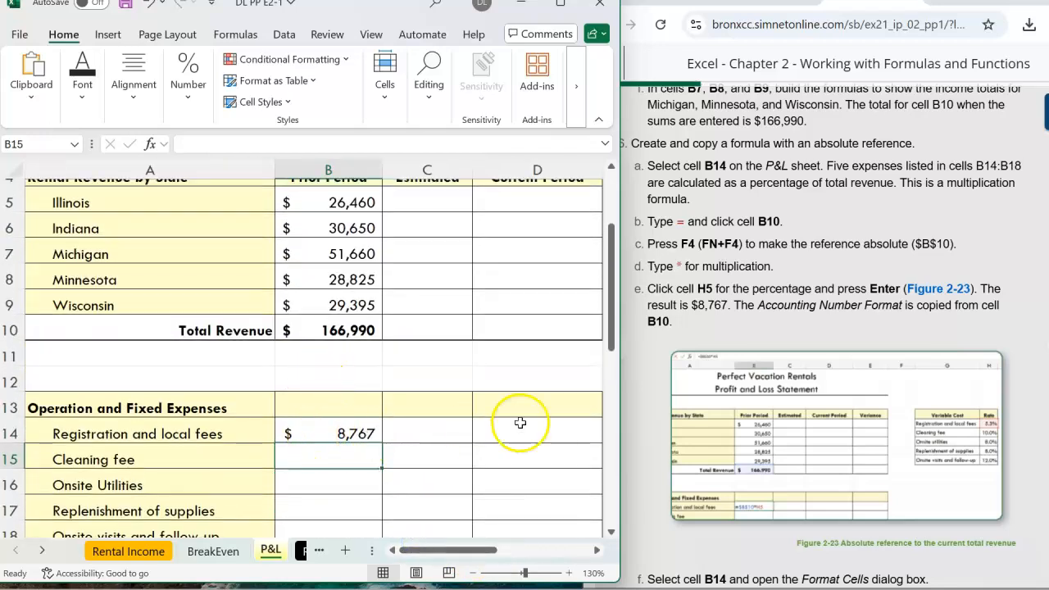
drag(728, 305, 685, 301)
click(694, 298)
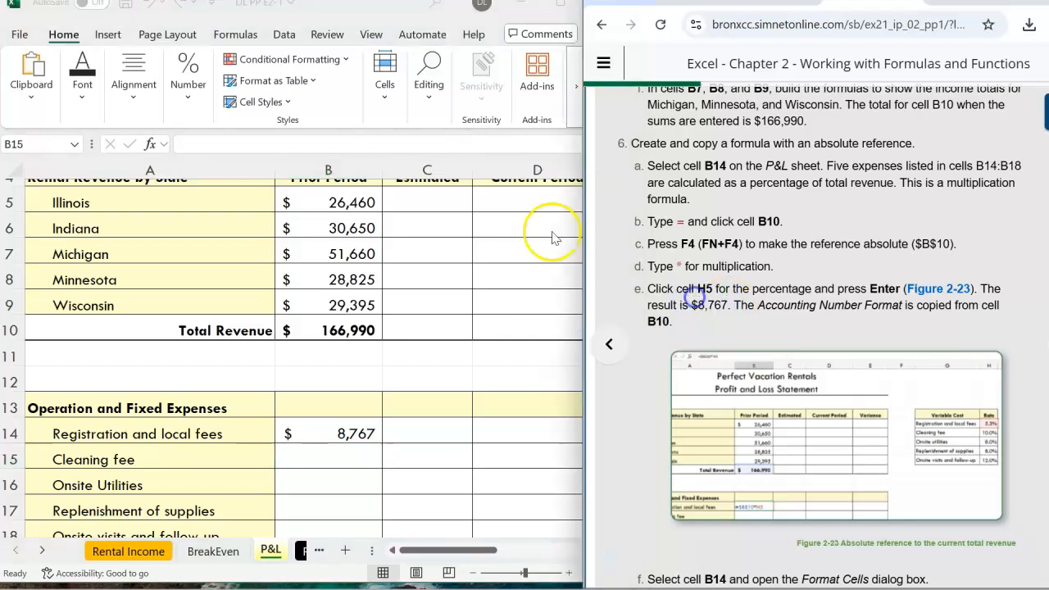
click(340, 436)
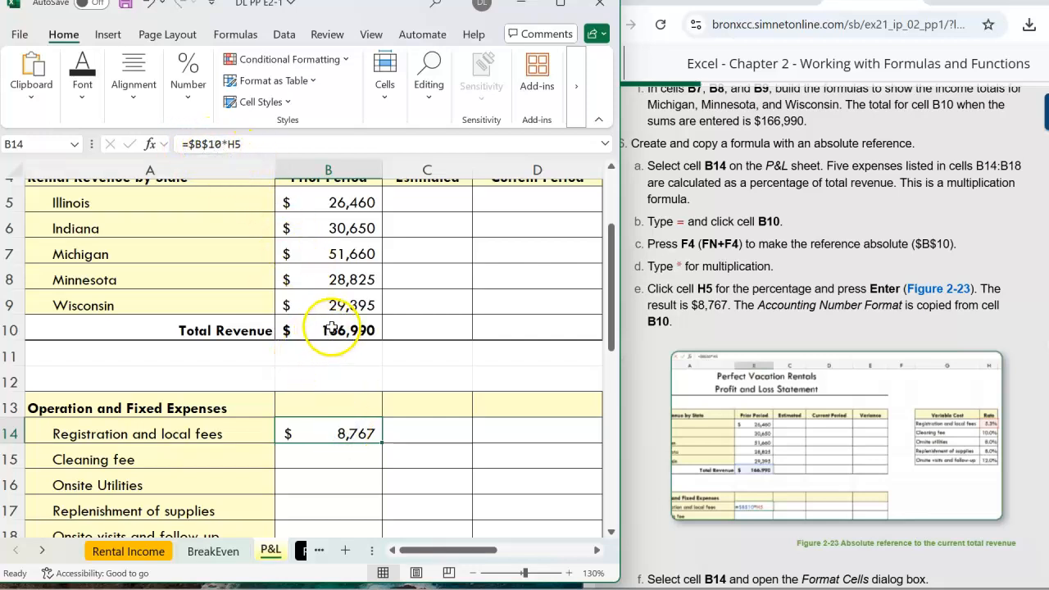
scroll(306, 388, down, 1)
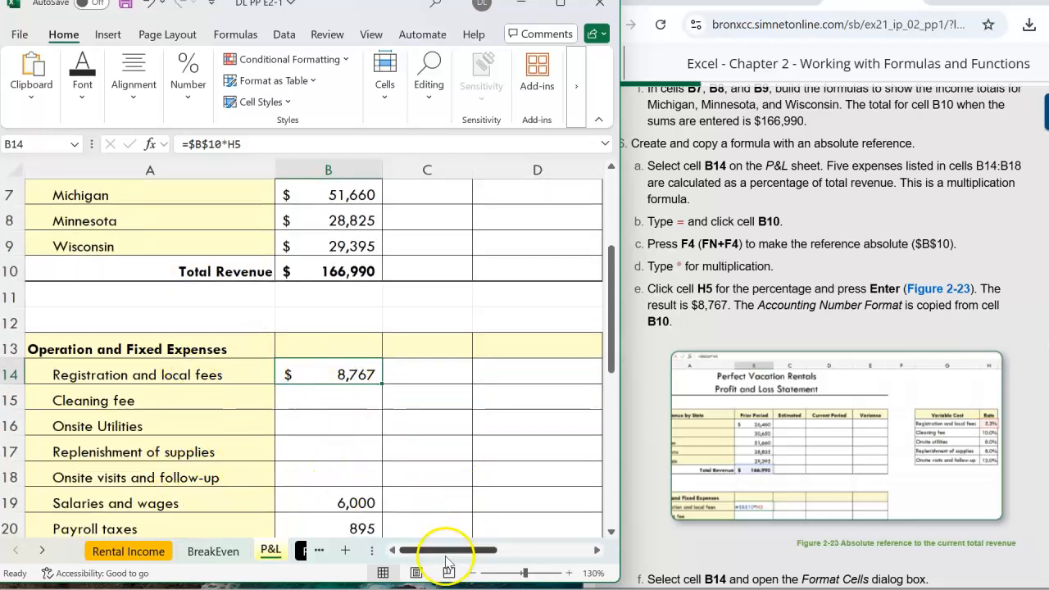
mouse_move(455, 551)
mouse_down()
mouse_move(557, 552)
mouse_move(470, 555)
mouse_up()
scroll(497, 492, up, 1)
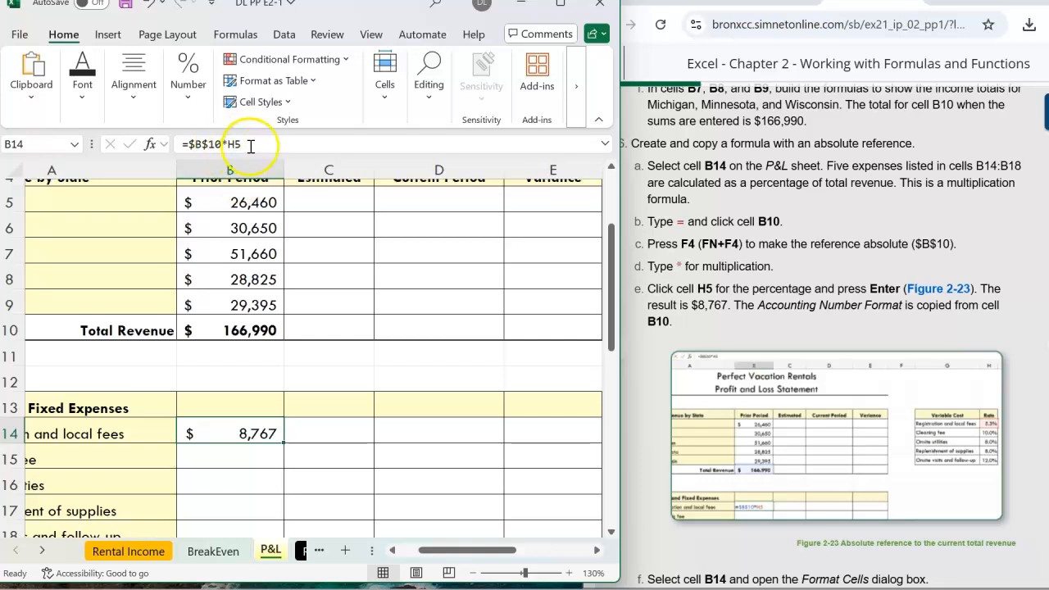
drag(468, 550, 545, 550)
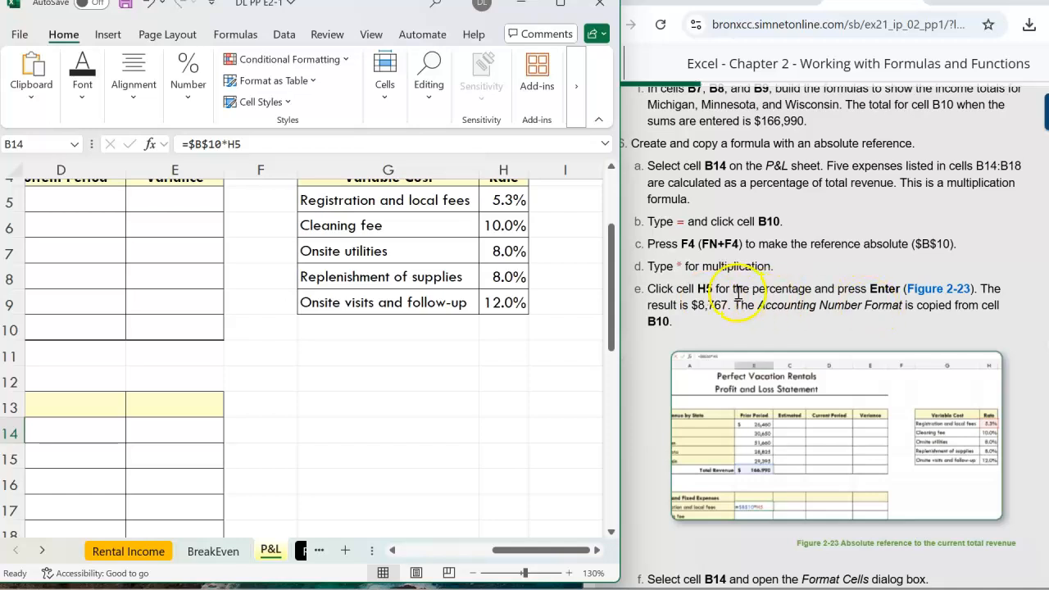
scroll(696, 307, down, 3)
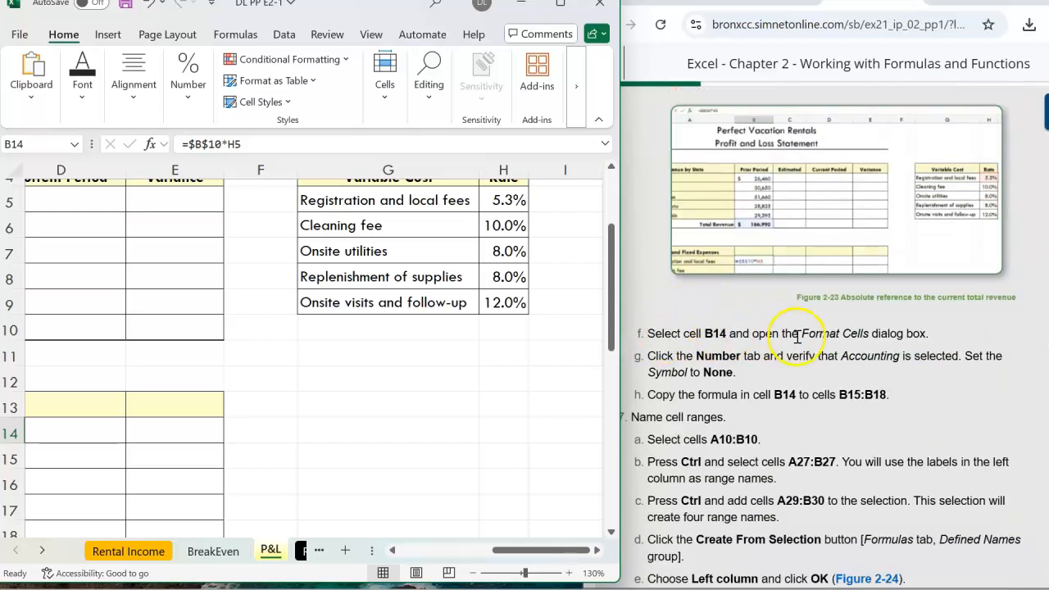
drag(518, 551, 403, 549)
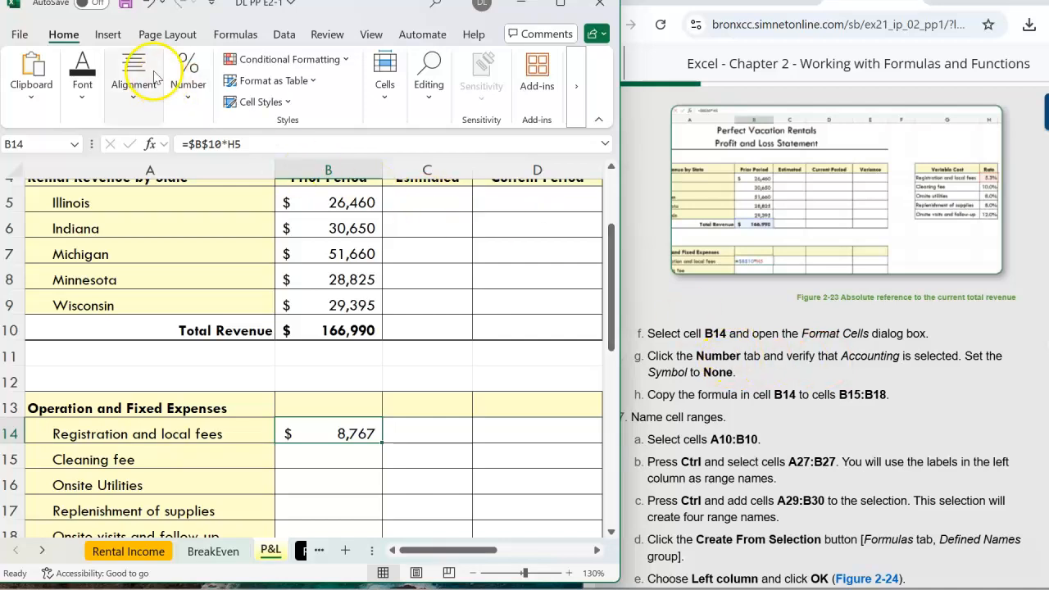
Apply the Accounting number format to cell B14.
click(50, 34)
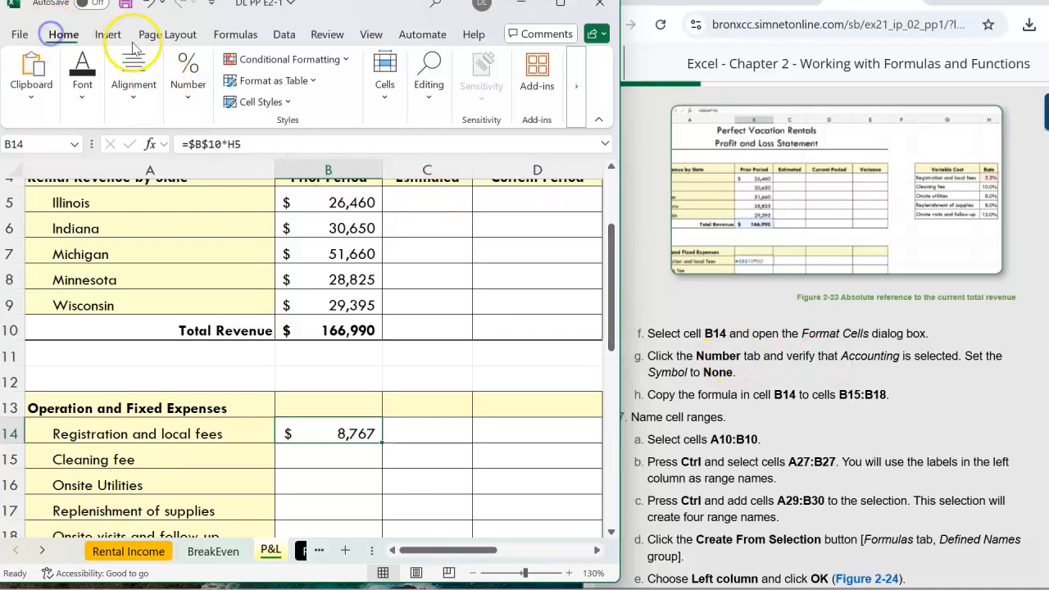
click(848, 355)
double_click(873, 355)
click(899, 359)
click(185, 100)
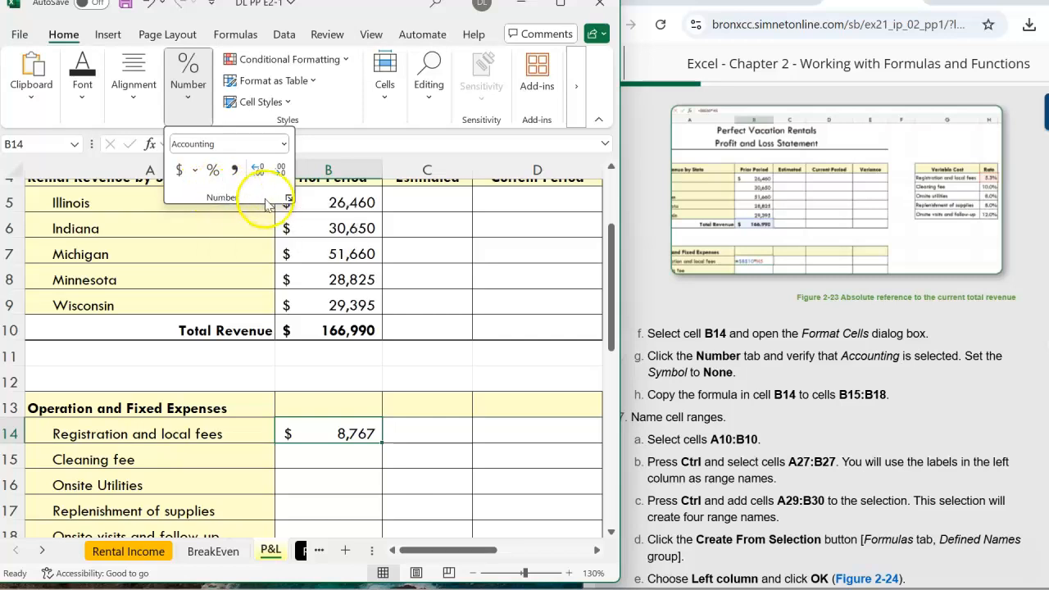
click(284, 143)
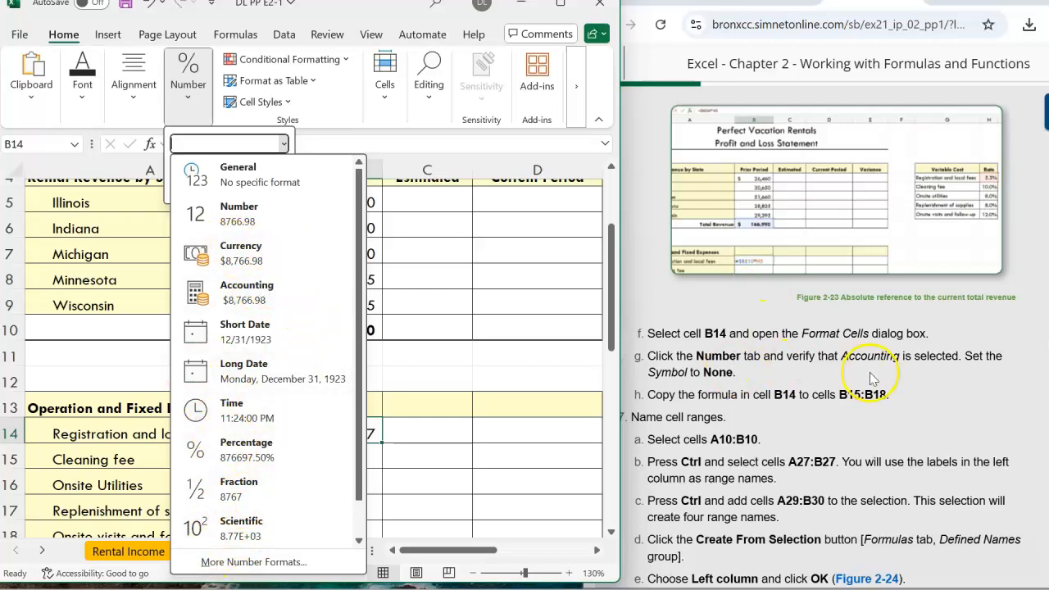
click(238, 287)
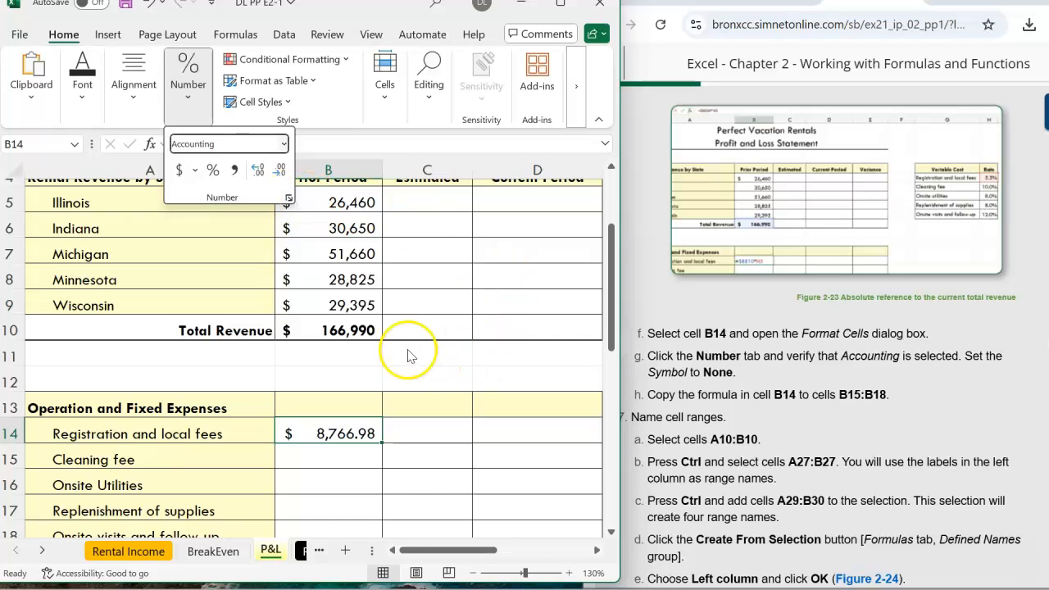
click(432, 431)
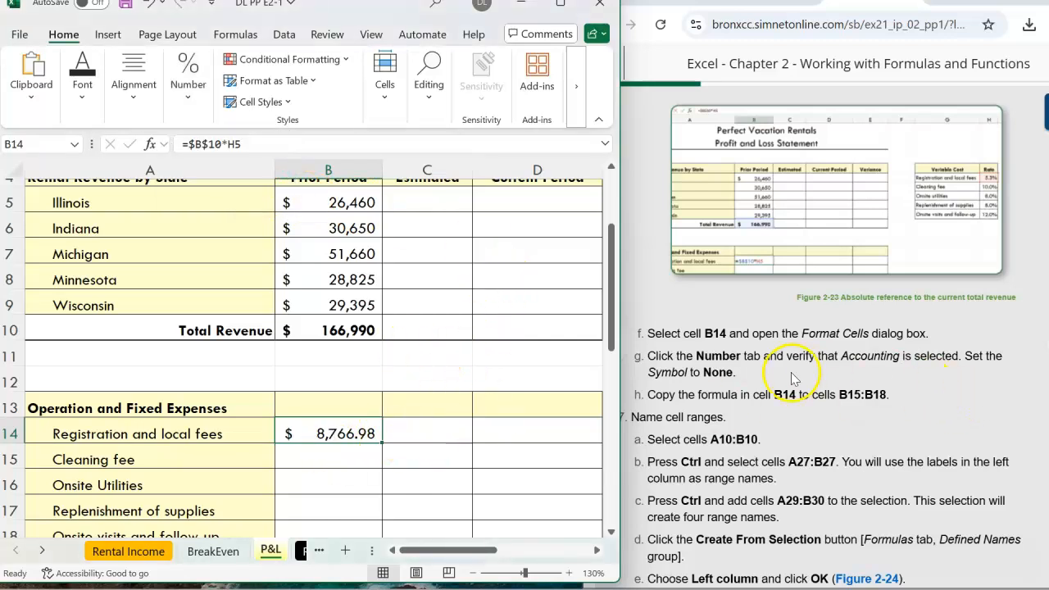
scroll(793, 379, down, 1)
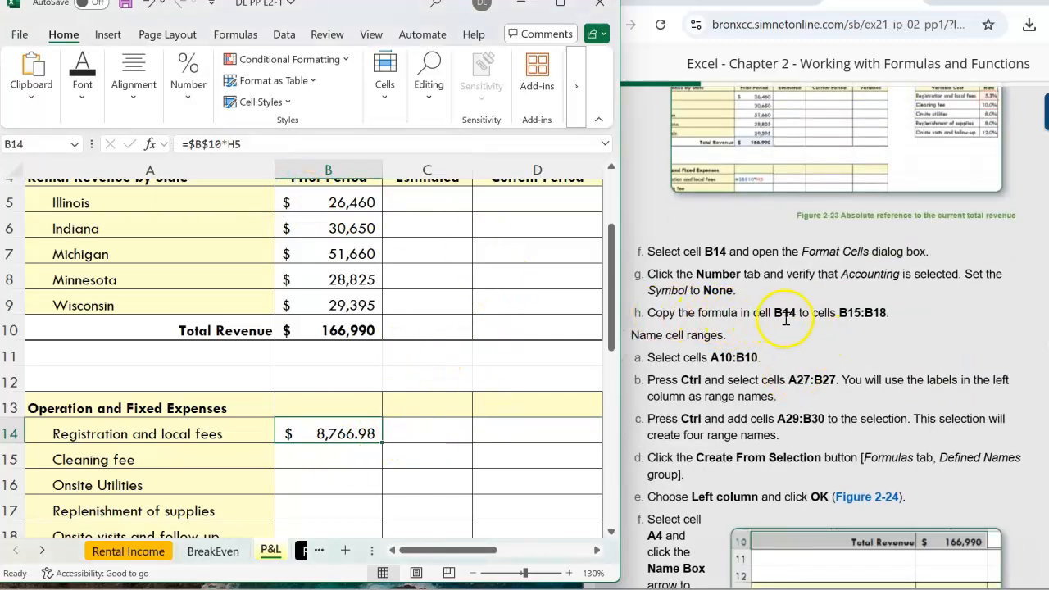
scroll(455, 371, down, 3)
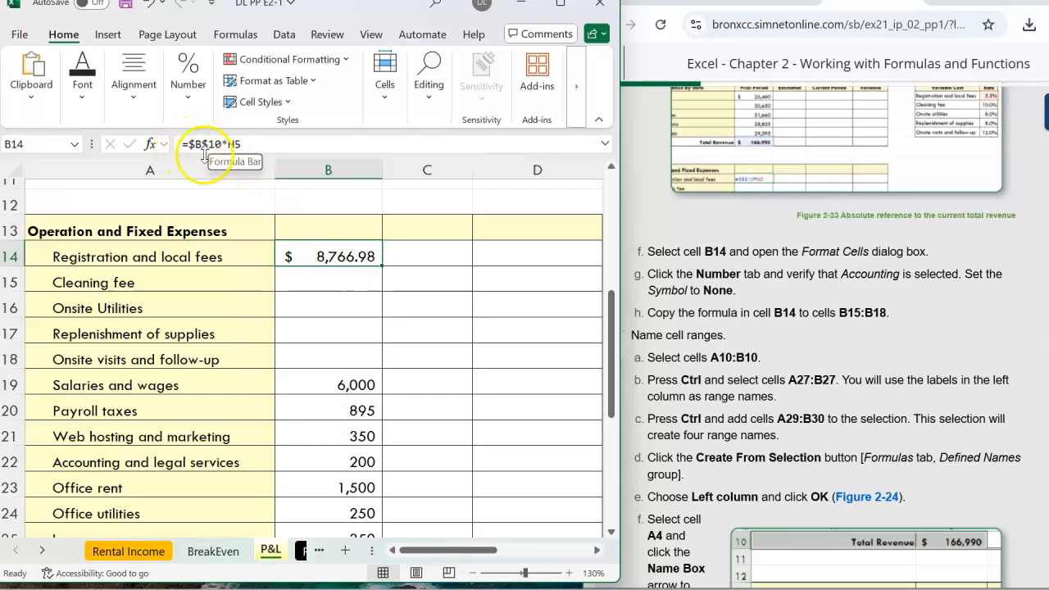
Copy the formula in cell B14 down to cells B15:B18 with the fill handle.
scroll(413, 279, up, 3)
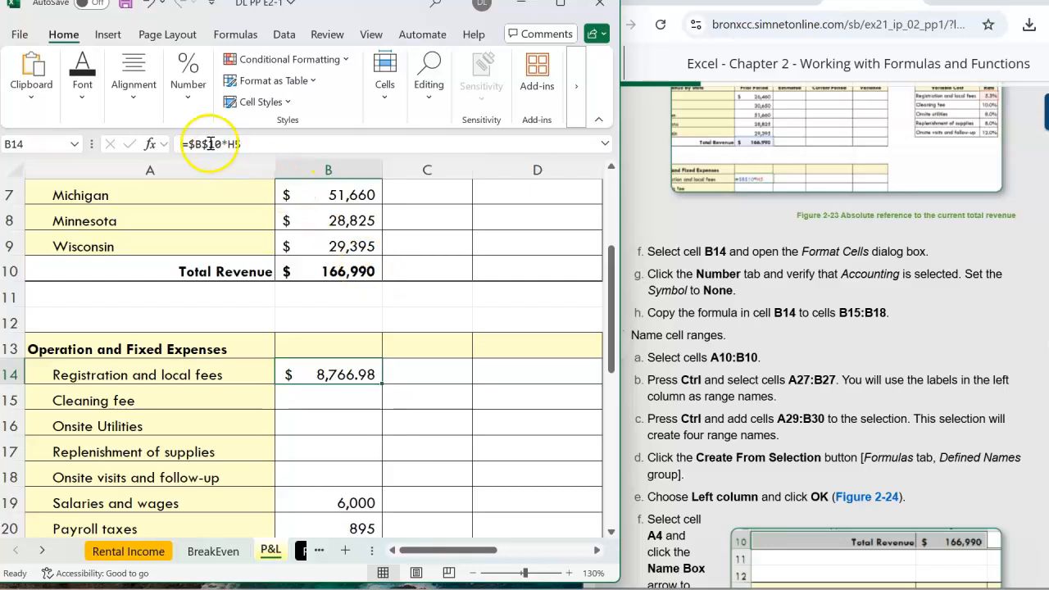
drag(484, 550, 557, 552)
scroll(521, 373, up, 2)
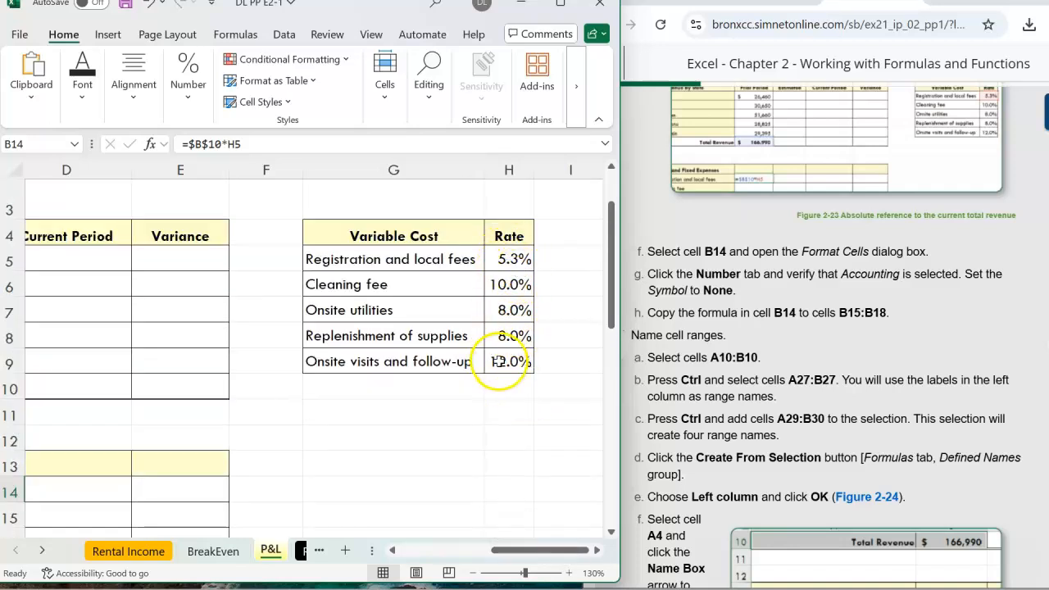
drag(544, 551, 463, 541)
scroll(468, 396, up, 1)
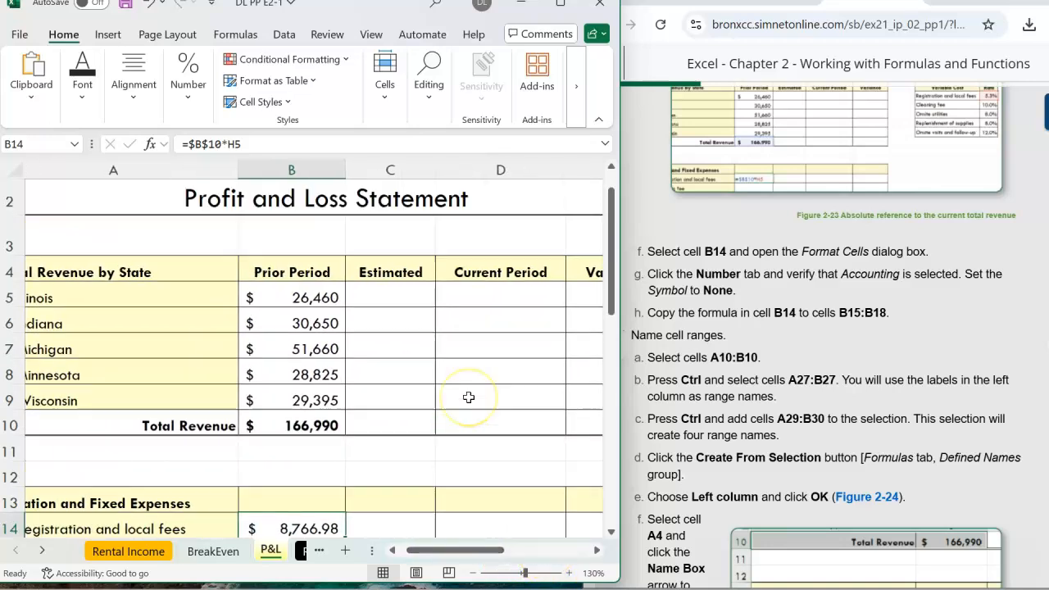
scroll(462, 399, down, 3)
click(306, 328)
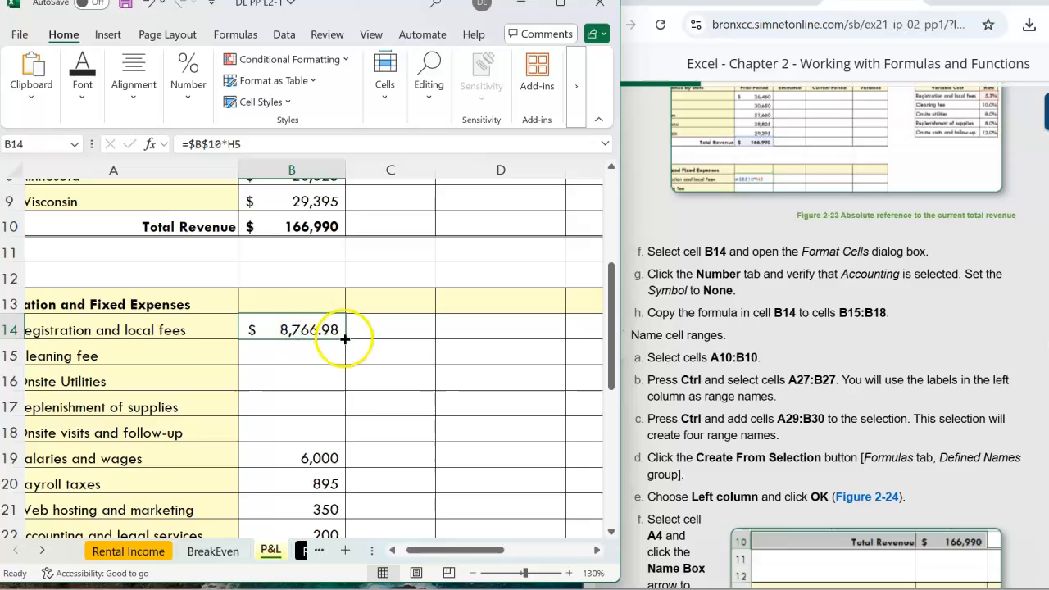
drag(345, 339, 342, 355)
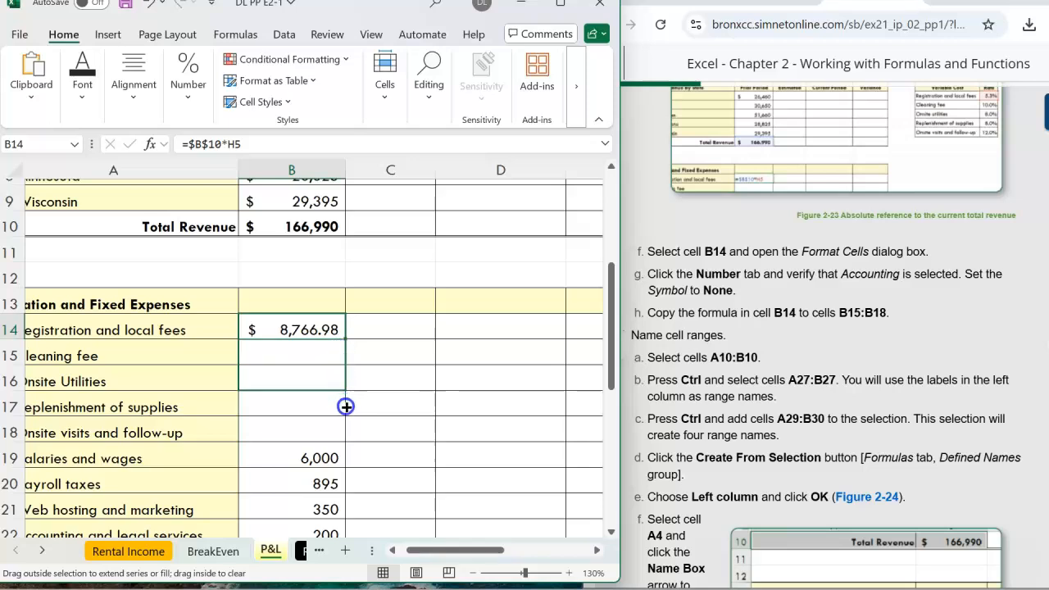
drag(346, 414, 347, 431)
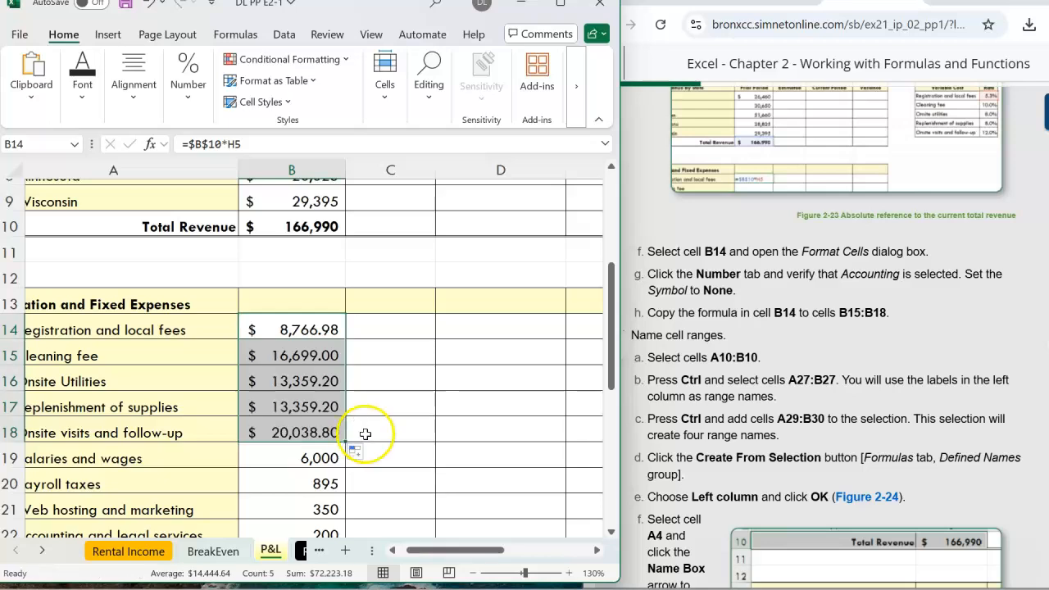
Check the copied formulas in cells B14 through B18 one by one.
click(280, 353)
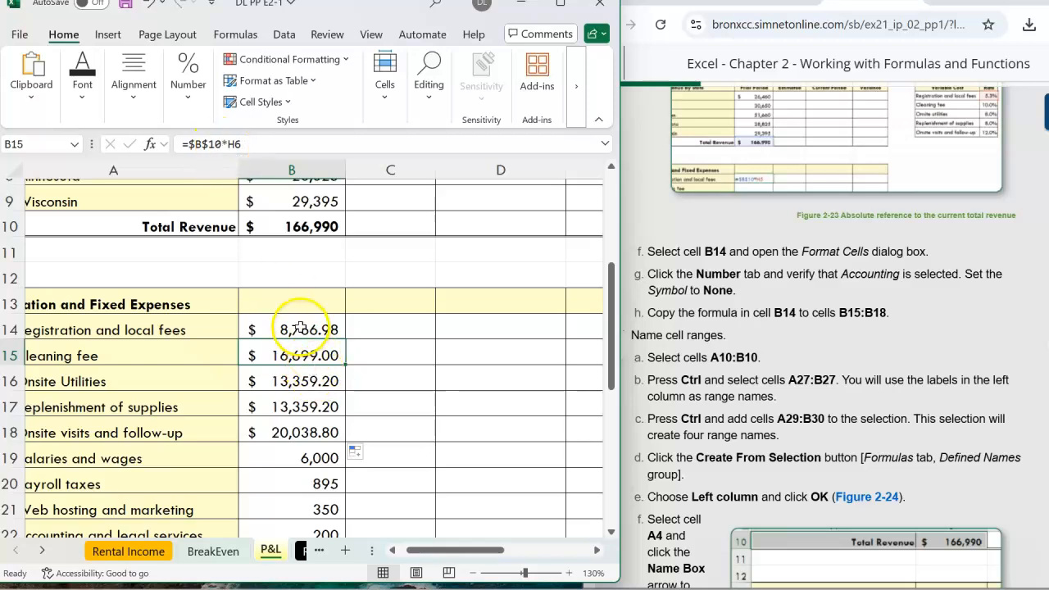
click(302, 327)
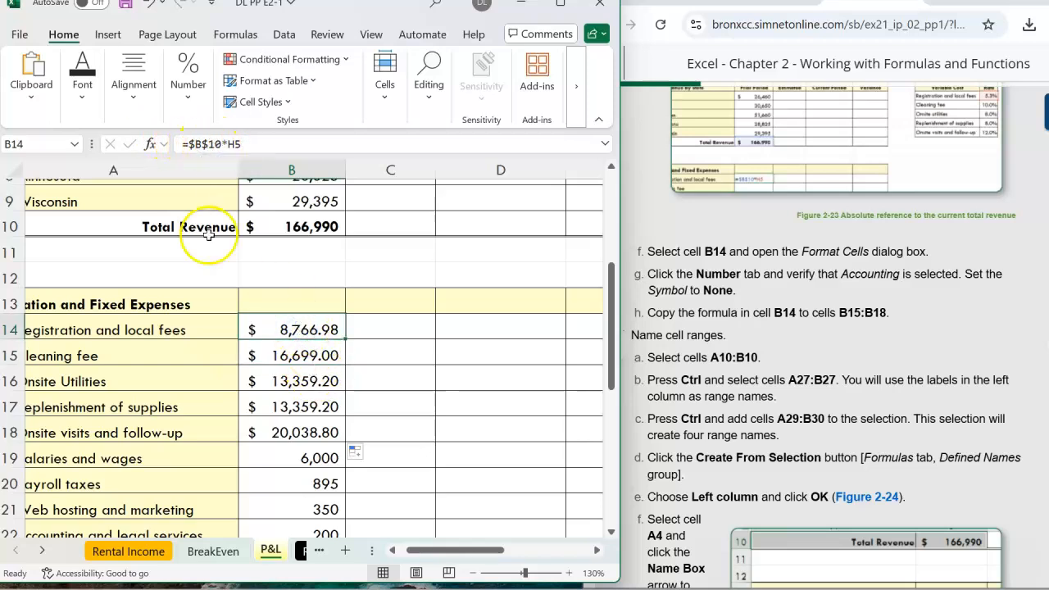
click(278, 380)
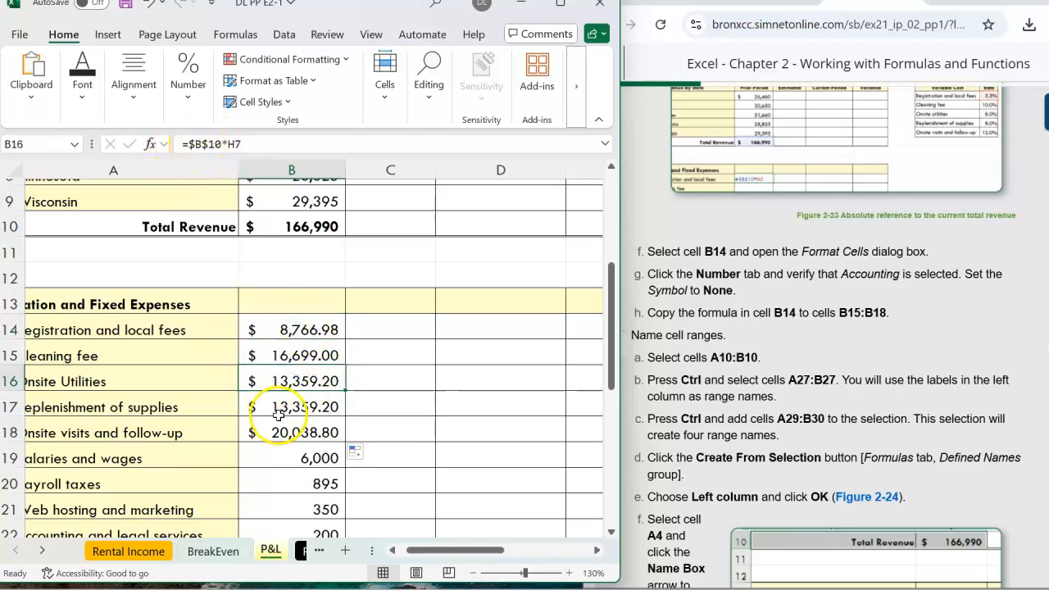
click(283, 405)
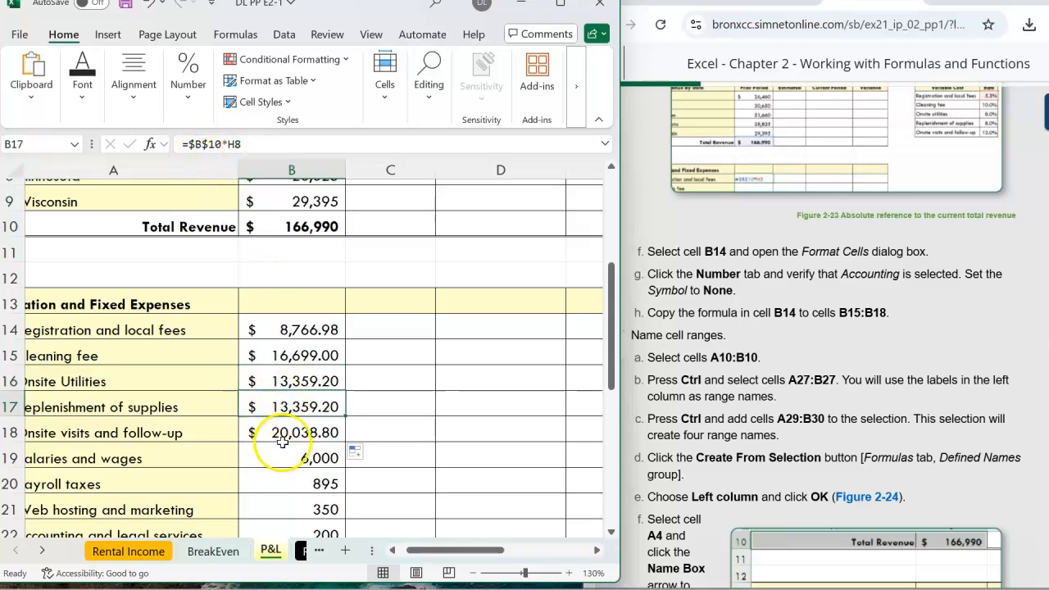
click(291, 433)
click(300, 402)
click(303, 381)
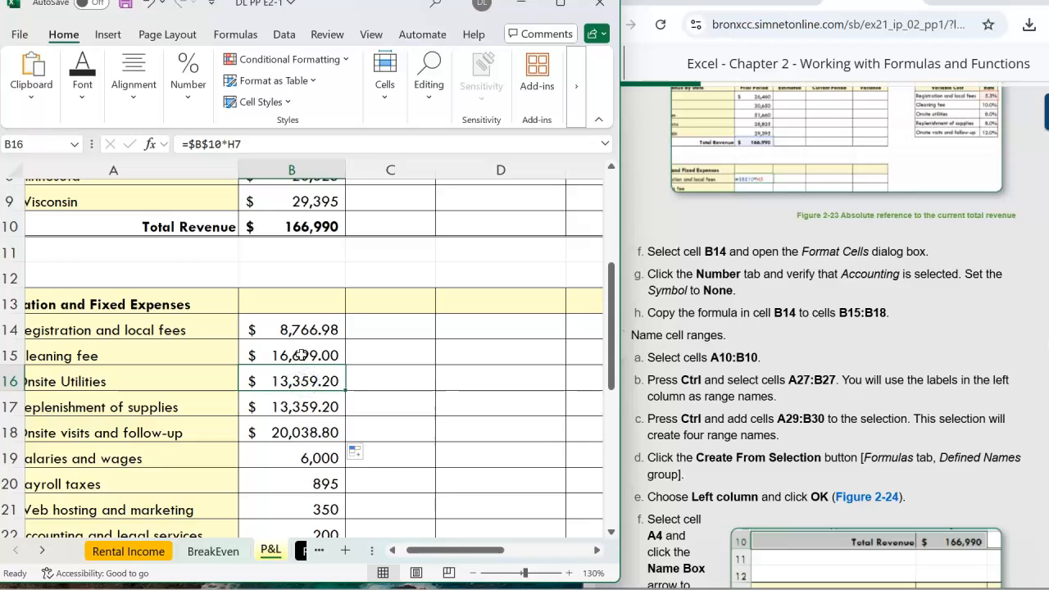
click(303, 355)
Scroll across the P&L sheet to compare the expense results with the Variable Cost rate table.
drag(451, 550, 551, 555)
scroll(557, 368, up, 1)
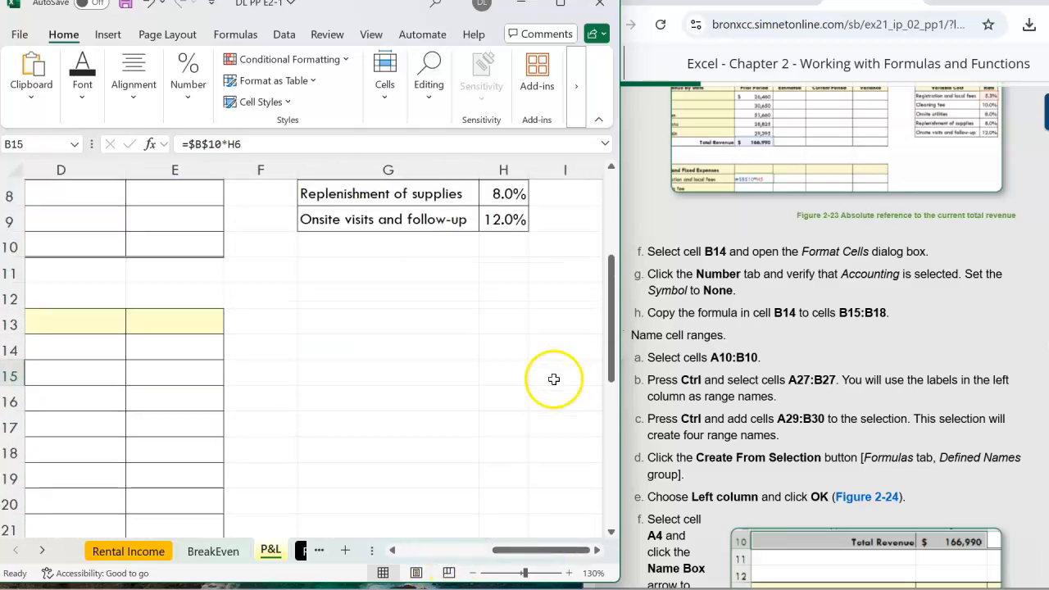
scroll(554, 379, up, 3)
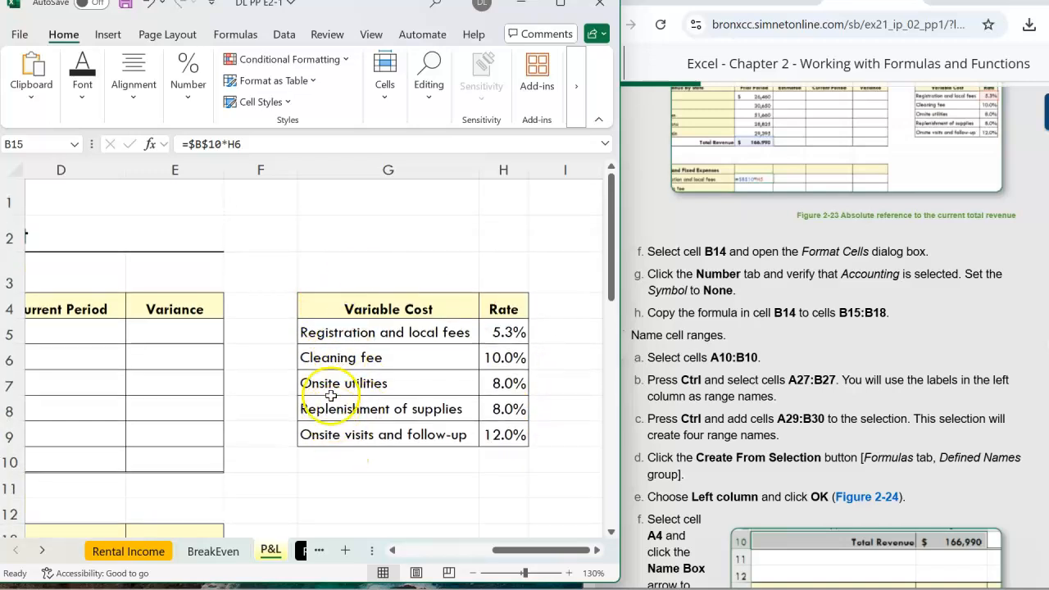
drag(520, 557, 416, 555)
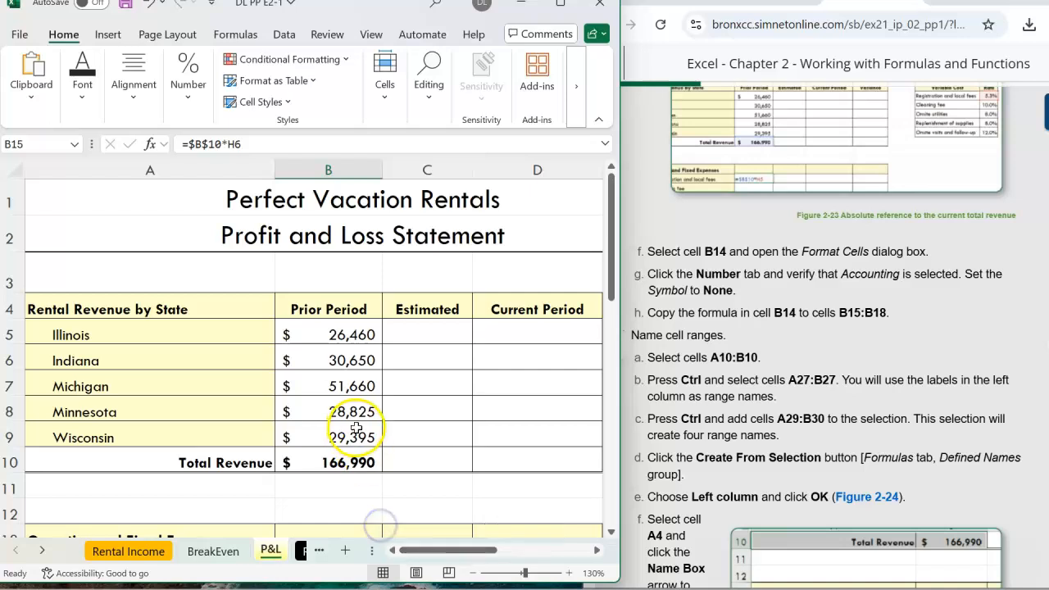
scroll(356, 427, down, 3)
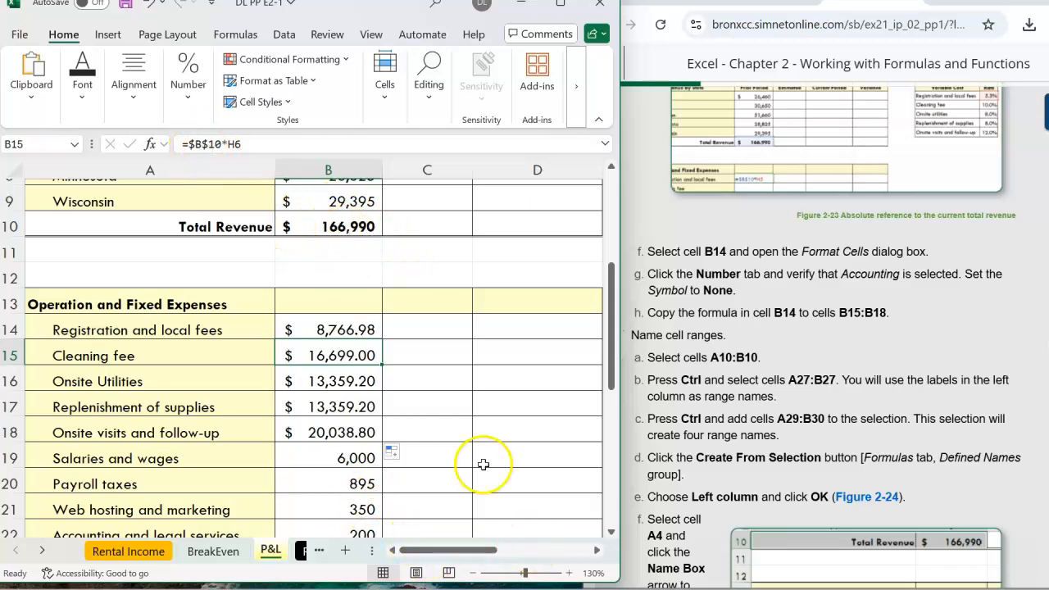
drag(463, 554, 554, 551)
scroll(482, 375, up, 2)
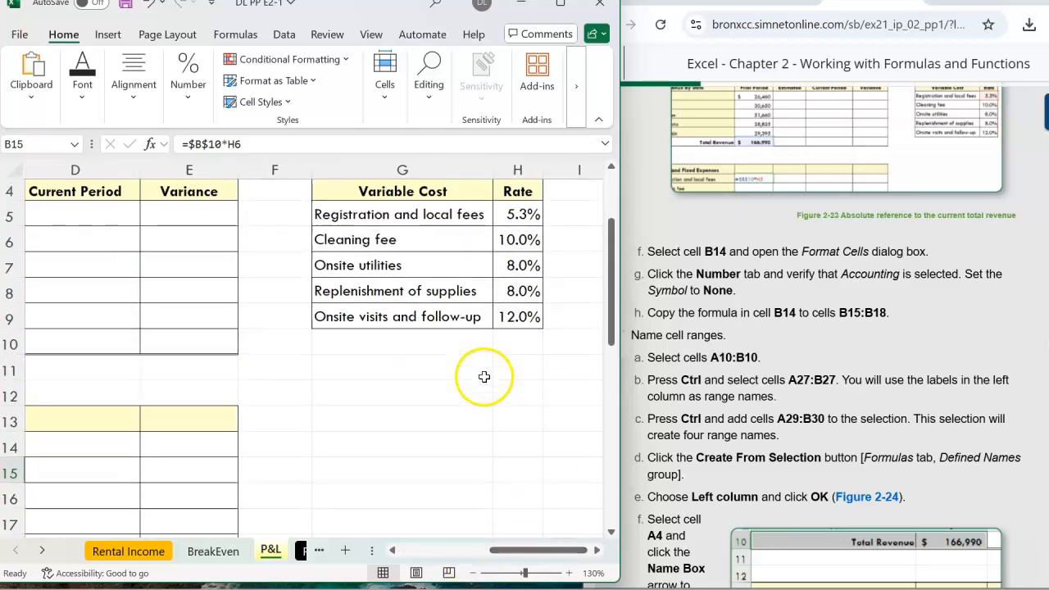
scroll(485, 378, up, 1)
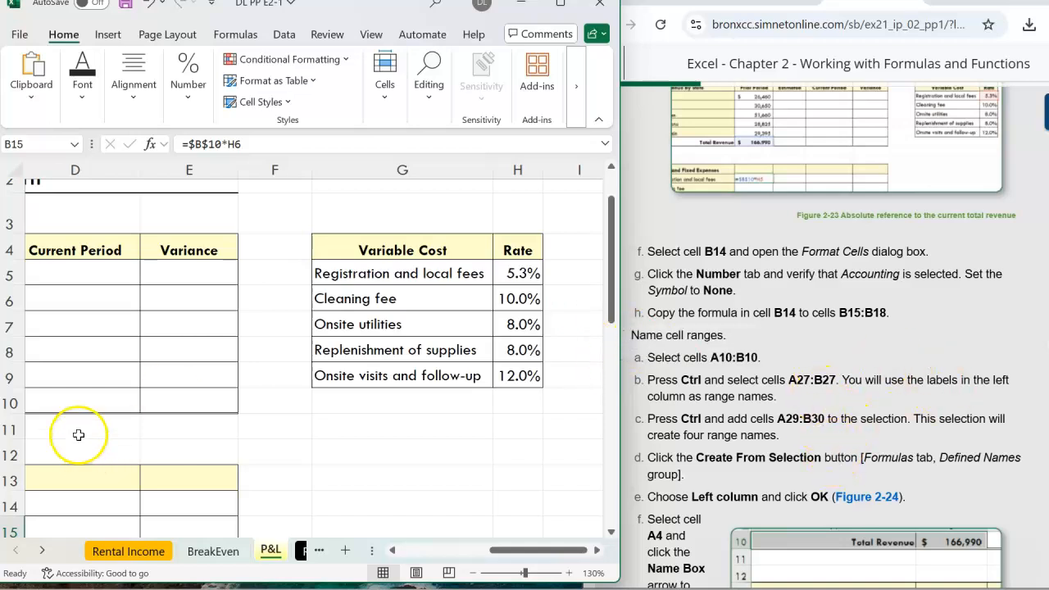
scroll(77, 421, down, 3)
drag(533, 550, 445, 550)
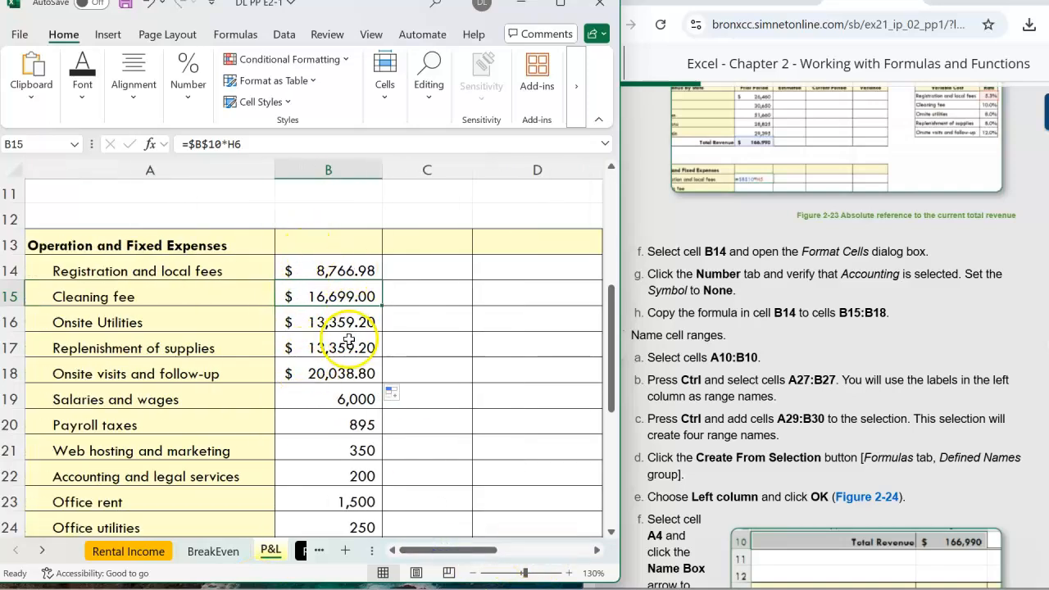
Save the workbook.
click(812, 303)
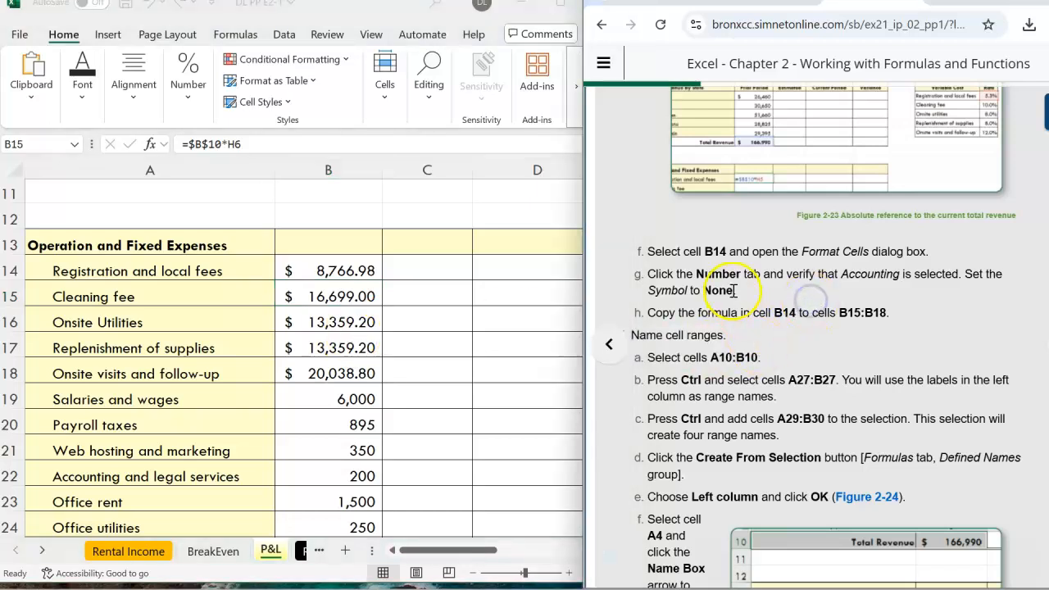
scroll(748, 336, down, 1)
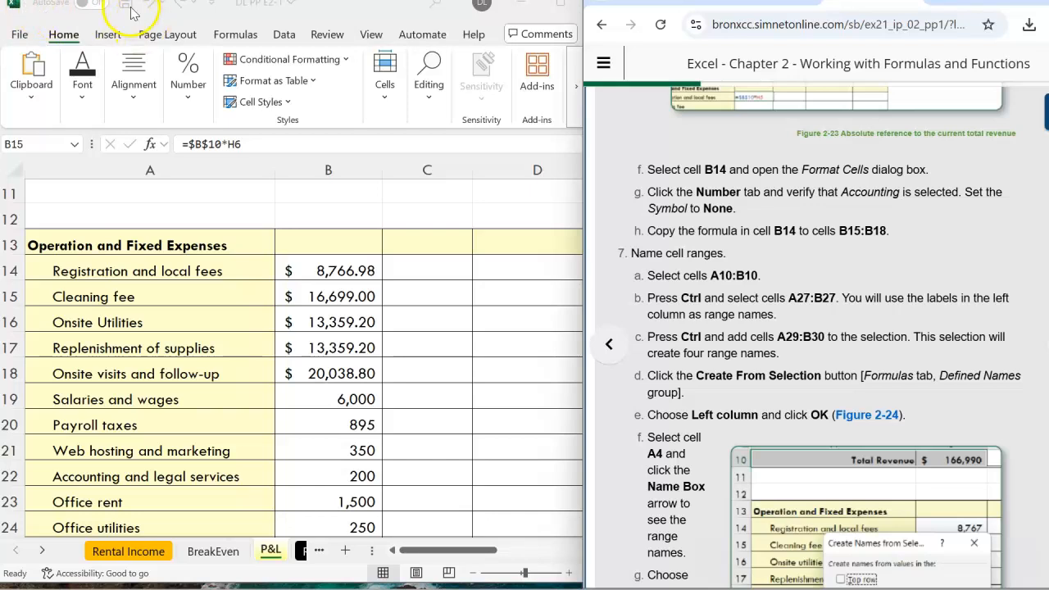
click(16, 36)
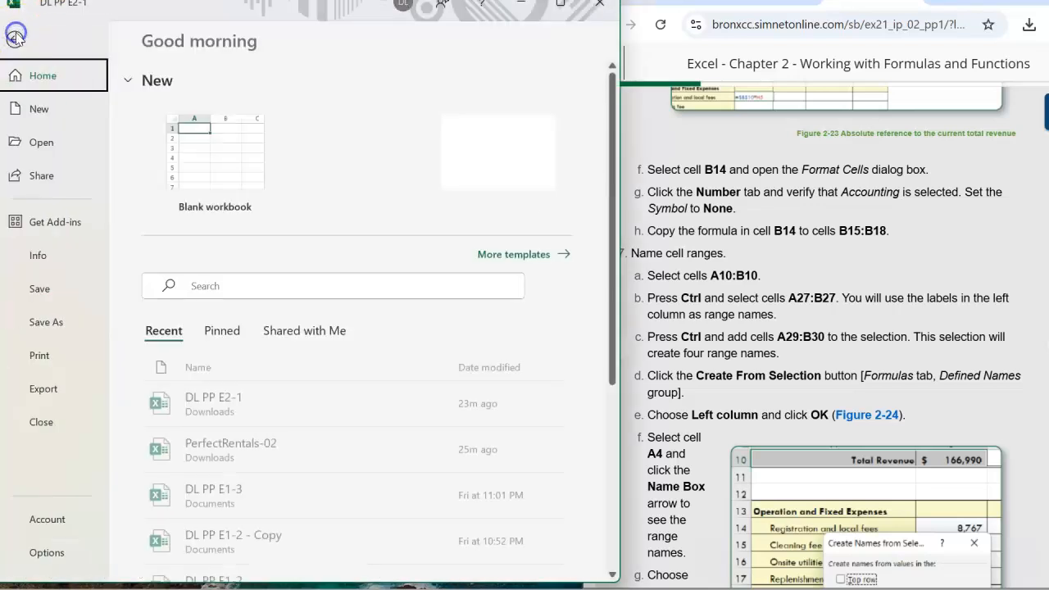
click(37, 288)
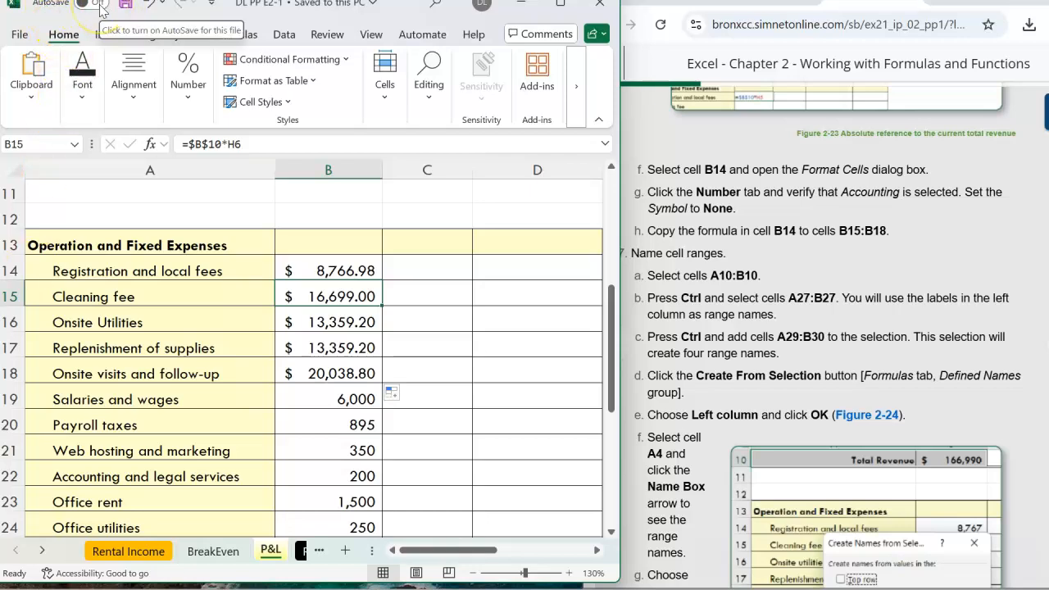
Read through the instructions for naming cell ranges and the following exercise steps.
scroll(729, 279, down, 5)
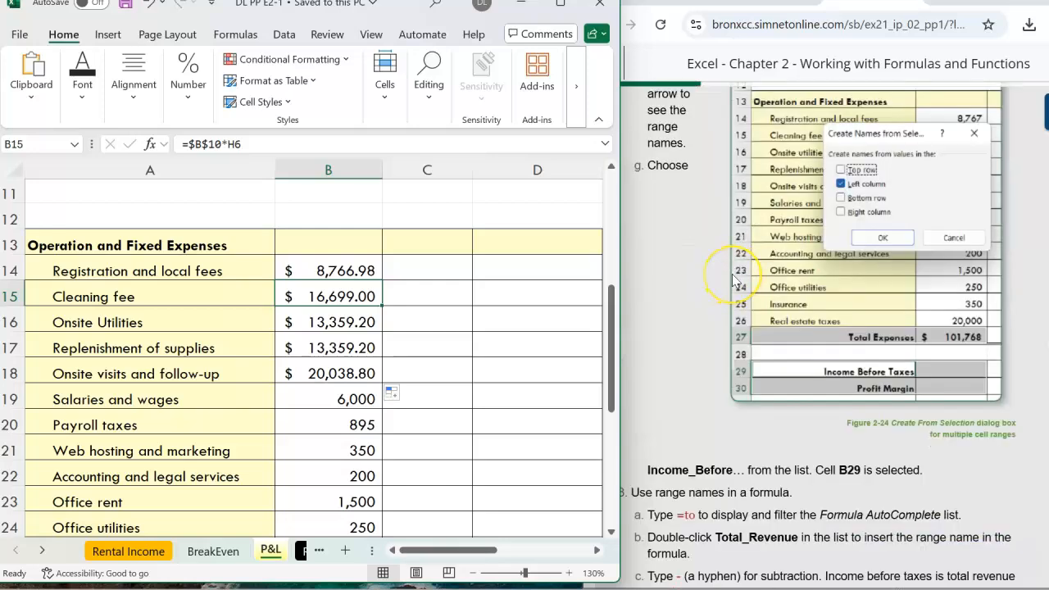
scroll(734, 280, down, 4)
scroll(732, 279, up, 10)
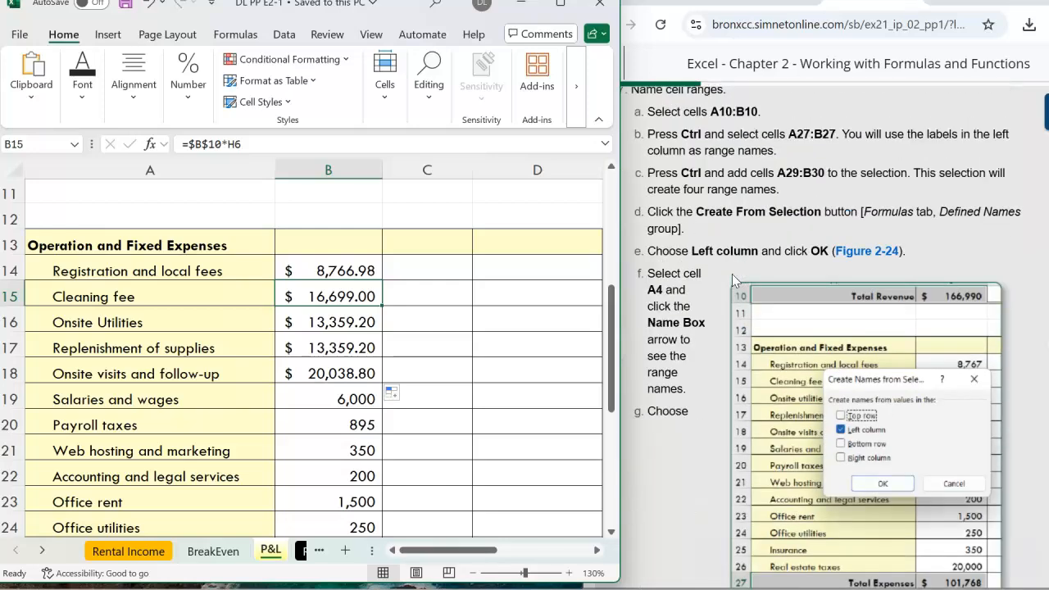
scroll(734, 279, up, 3)
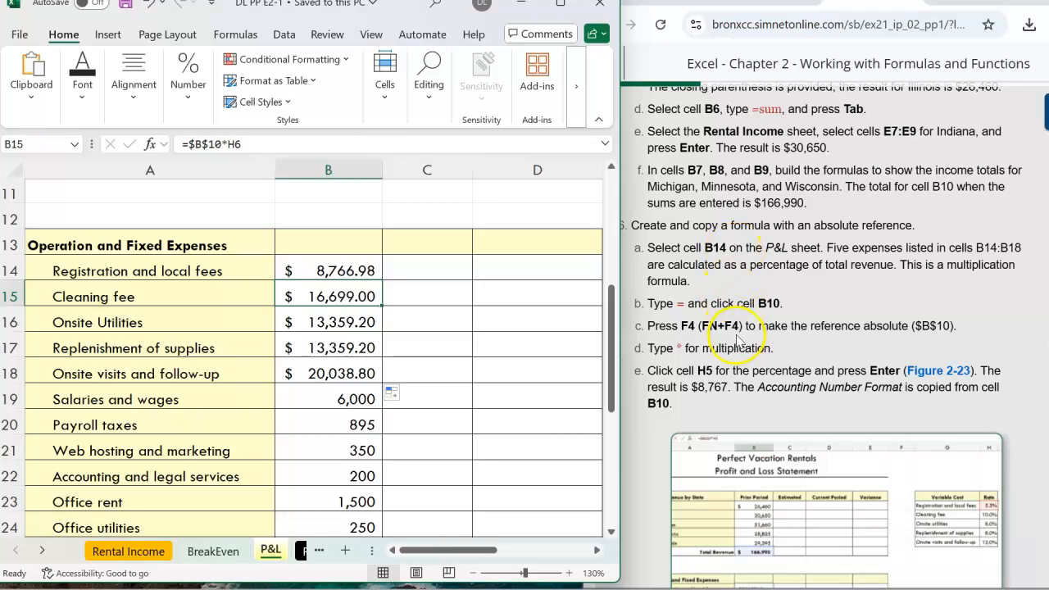
scroll(744, 332, up, 2)
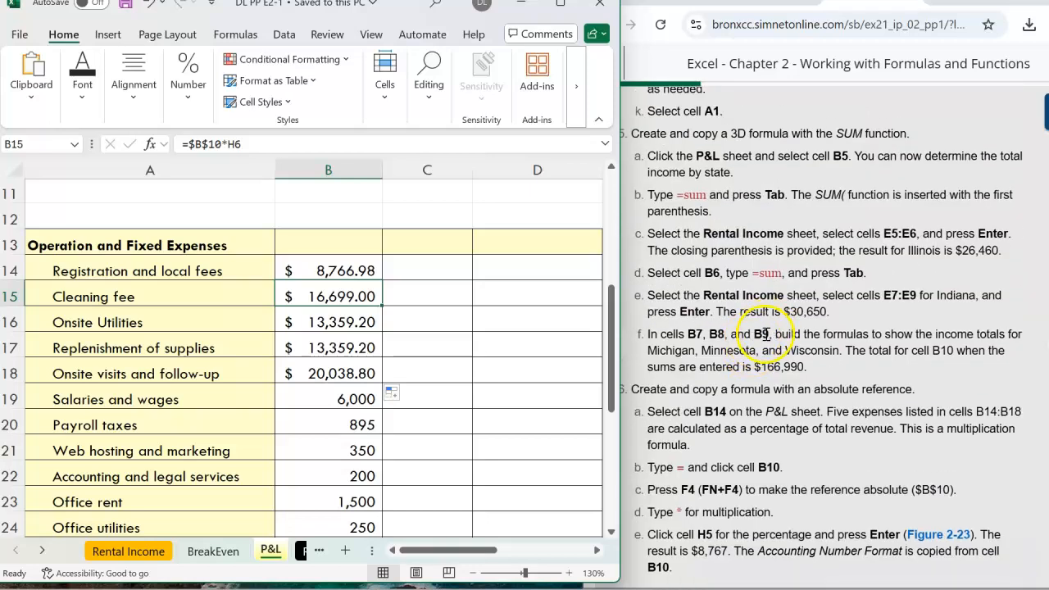
scroll(880, 395, down, 5)
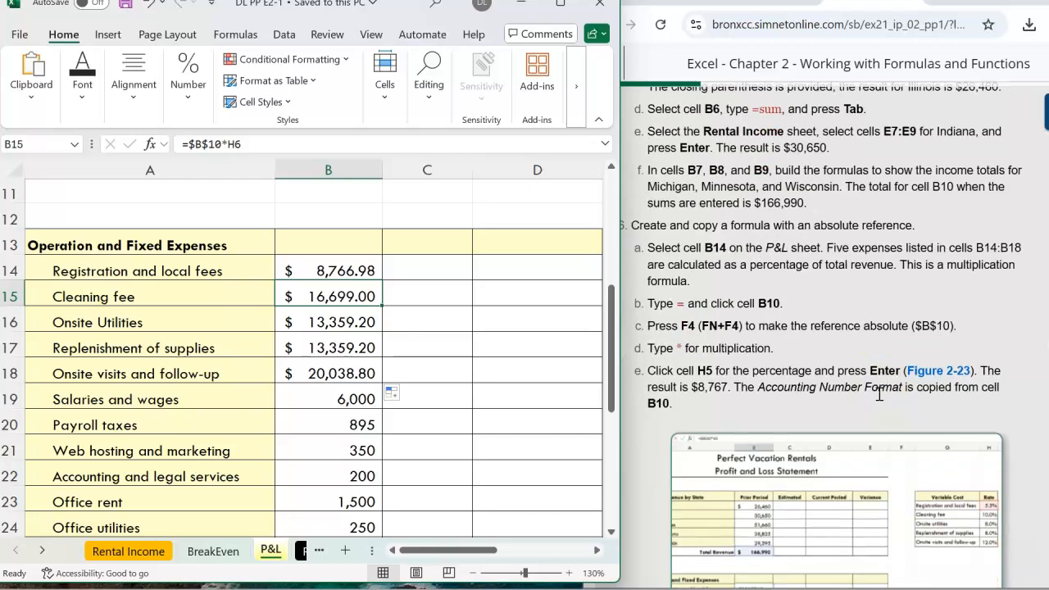
scroll(879, 394, down, 1)
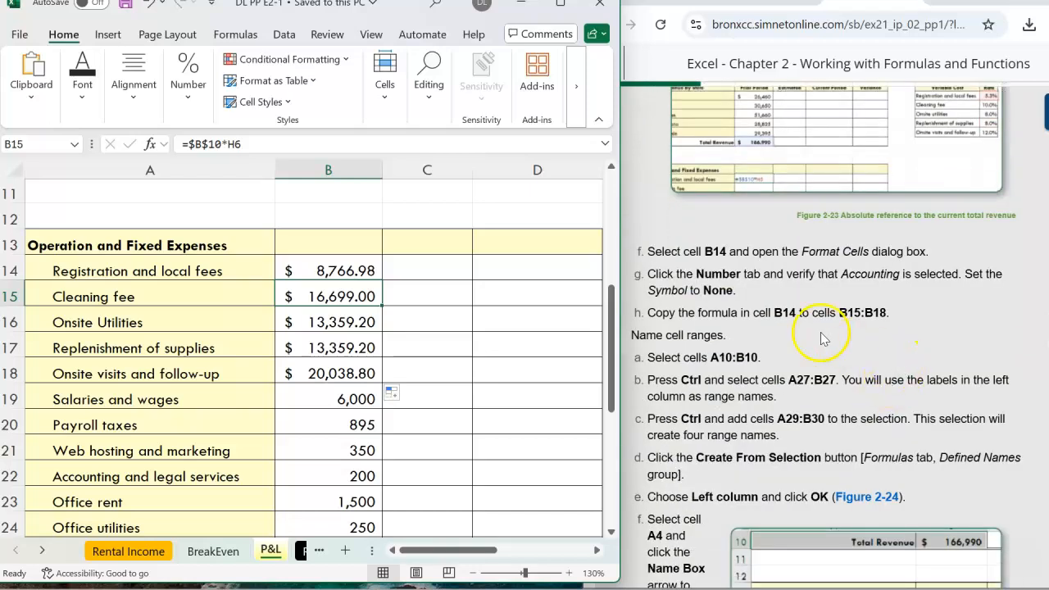
click(761, 356)
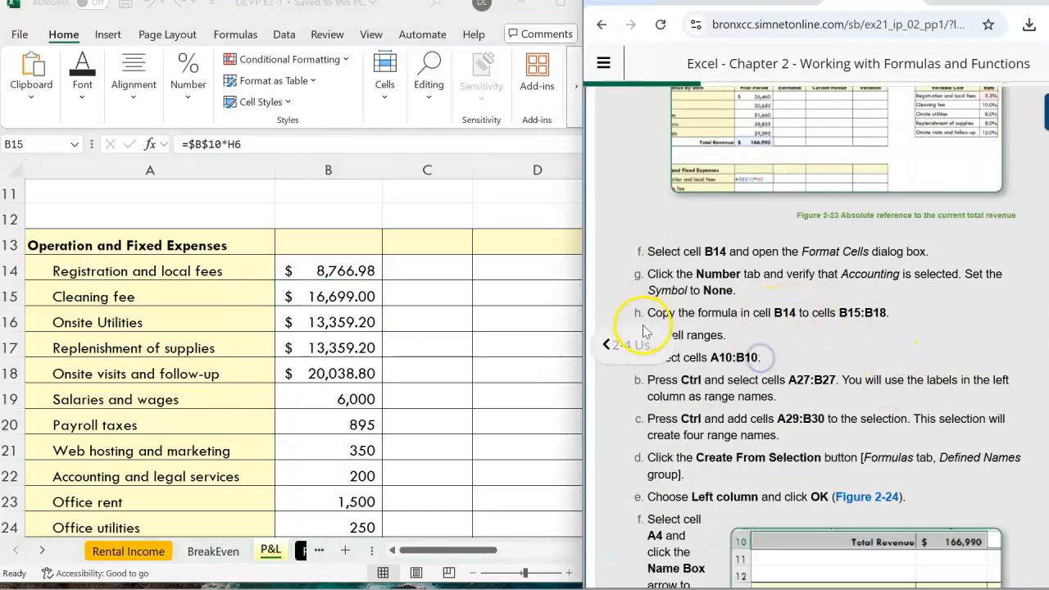
scroll(730, 355, down, 1)
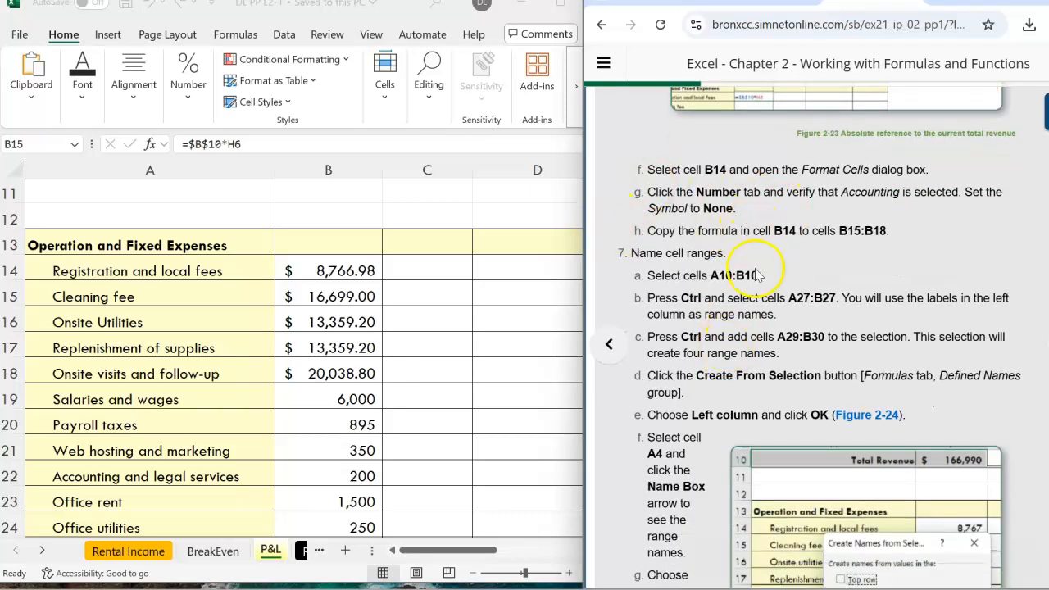
scroll(710, 255, down, 12)
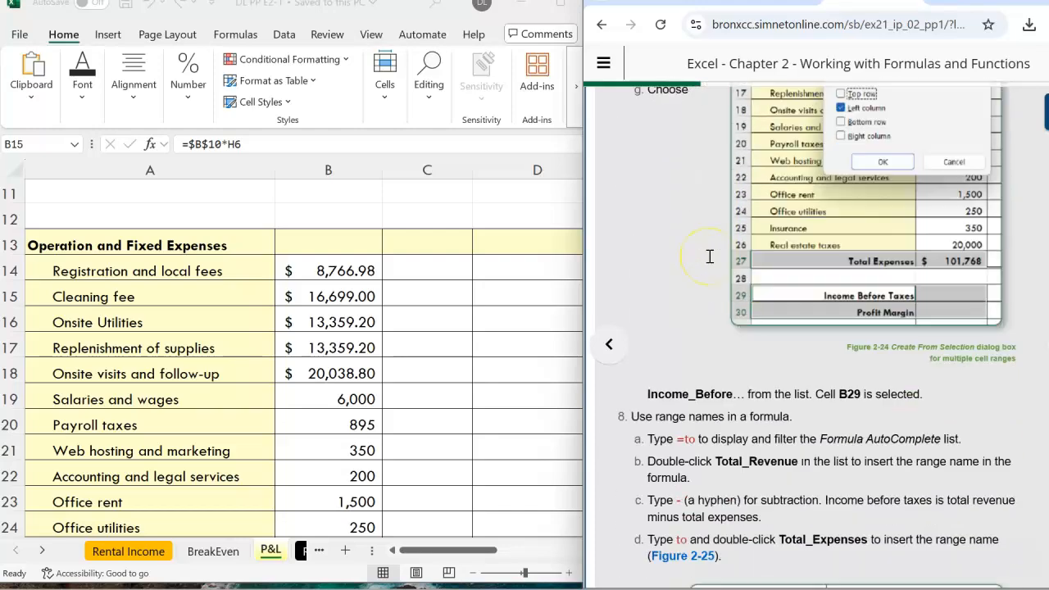
scroll(710, 255, down, 9)
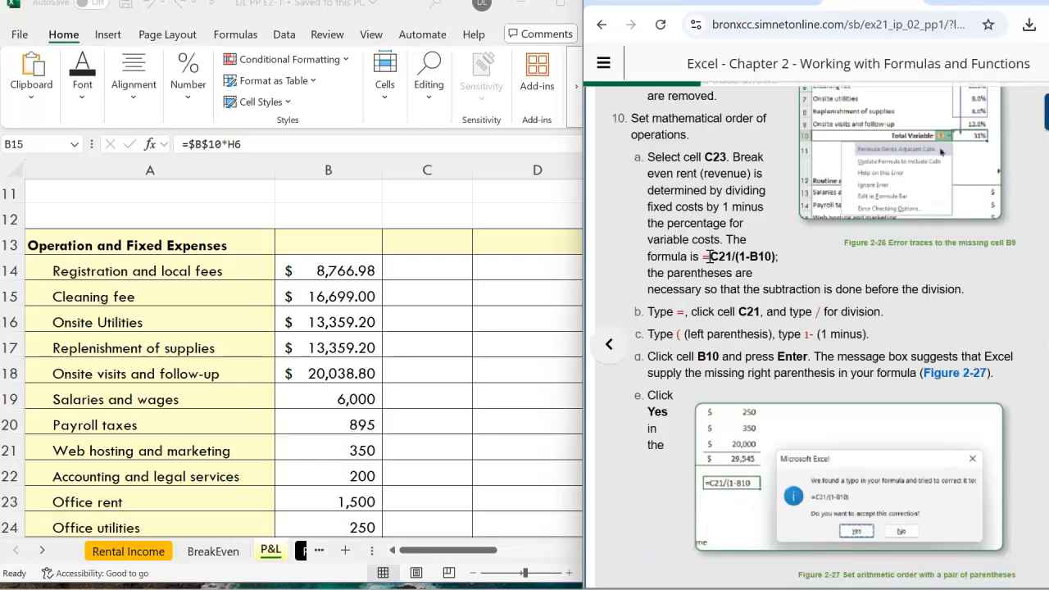
scroll(708, 256, up, 10)
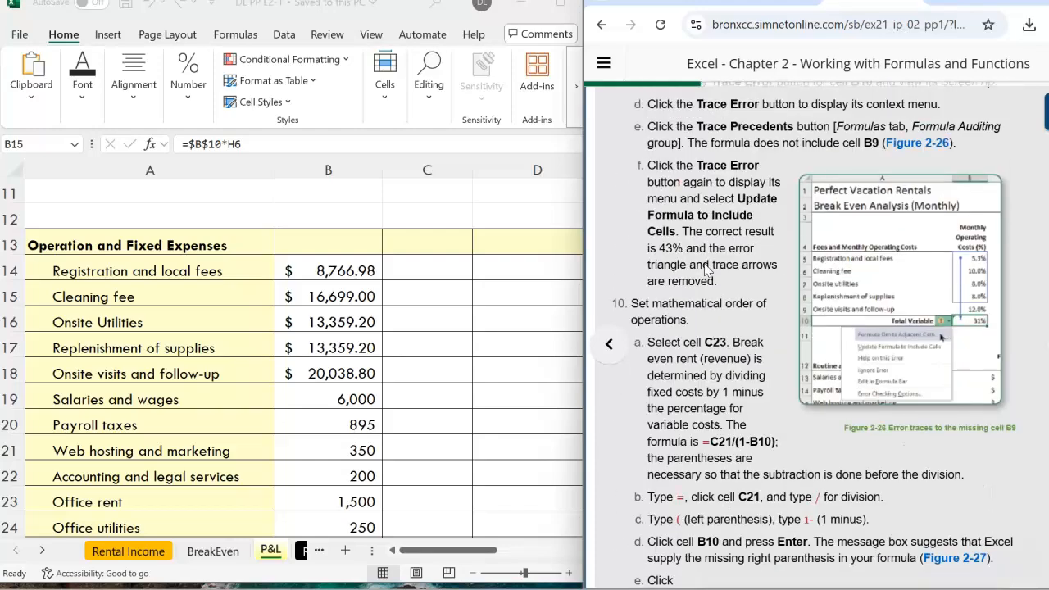
scroll(714, 220, up, 5)
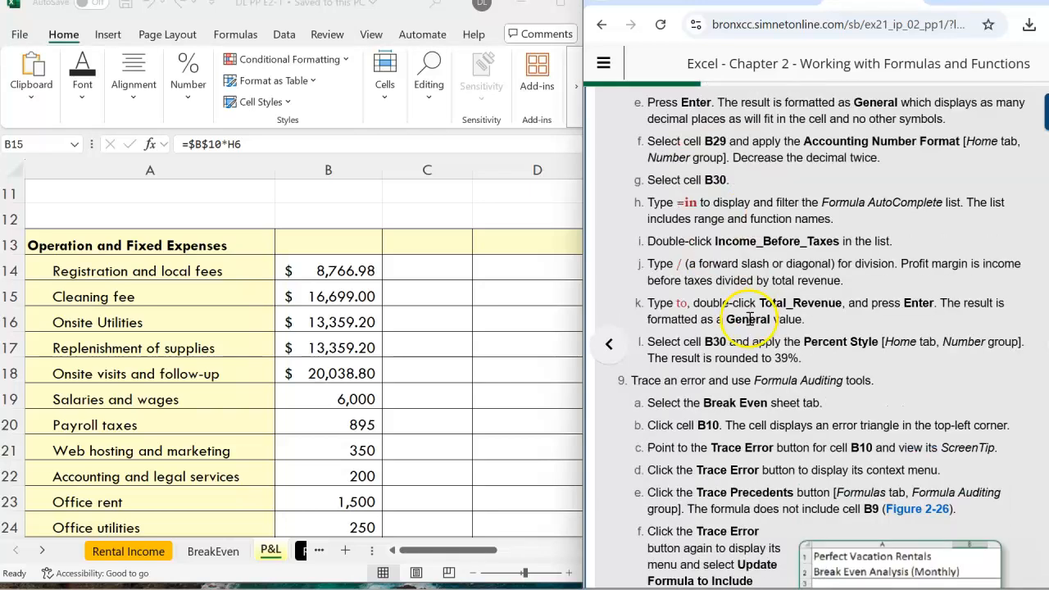